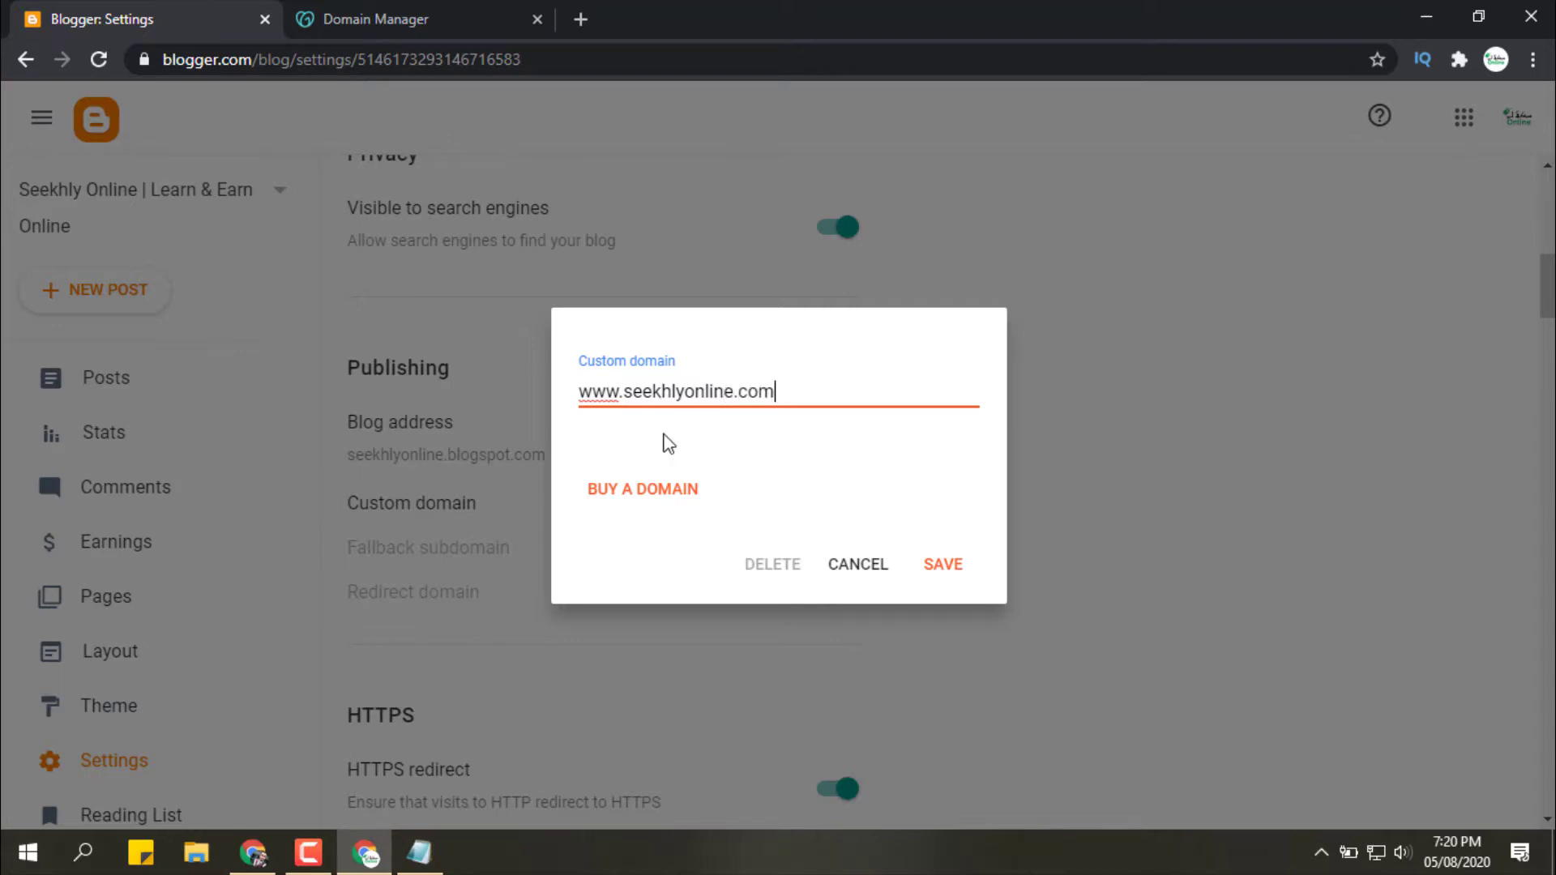
left_click_drag(628, 395, 837, 402)
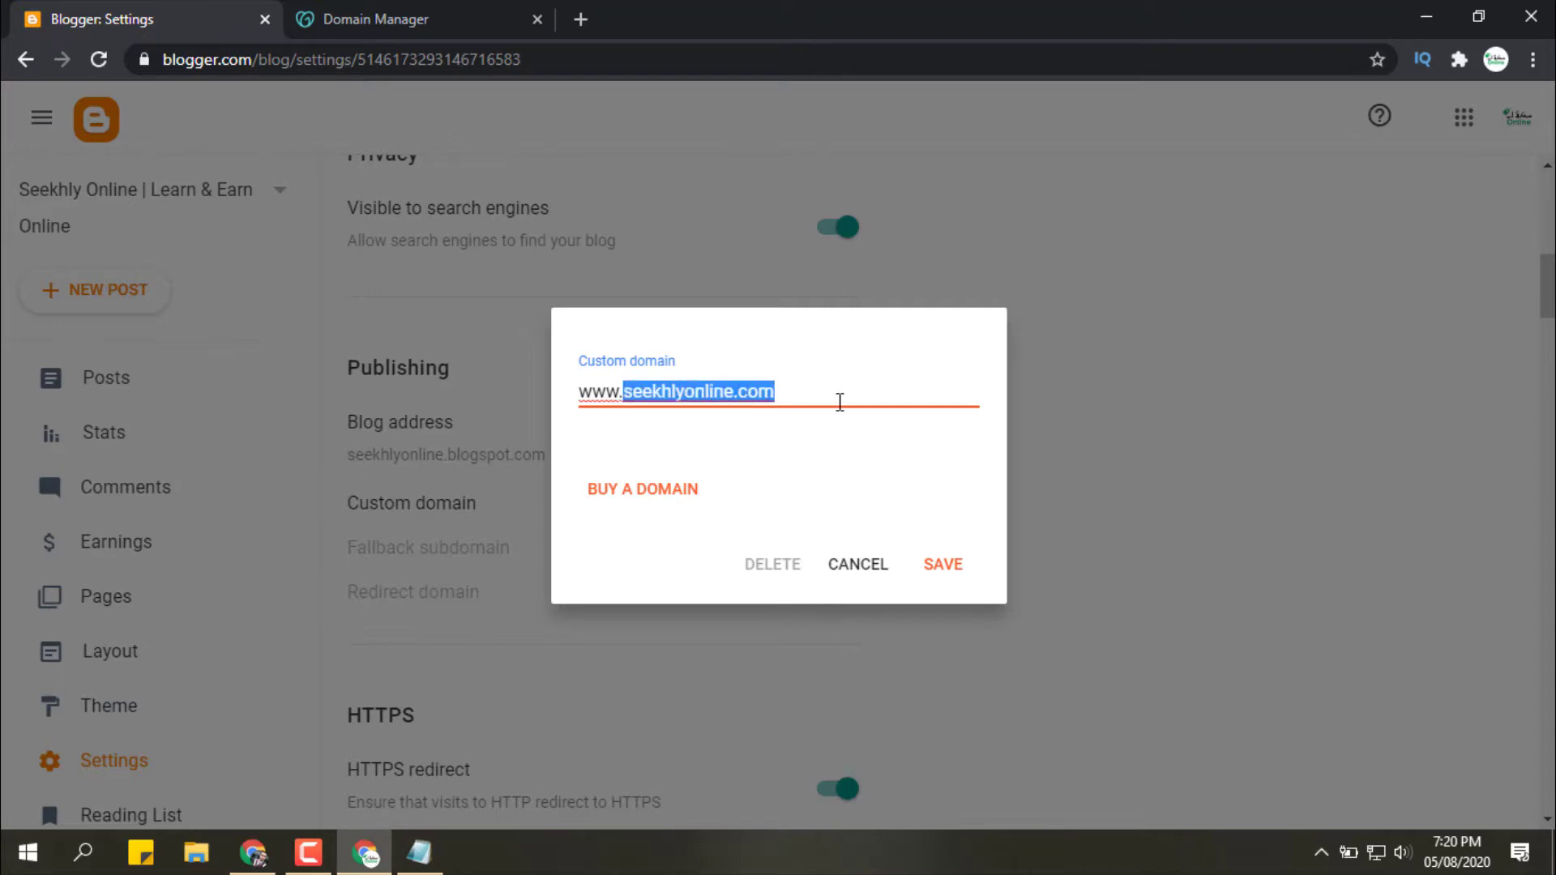
left_click(795, 479)
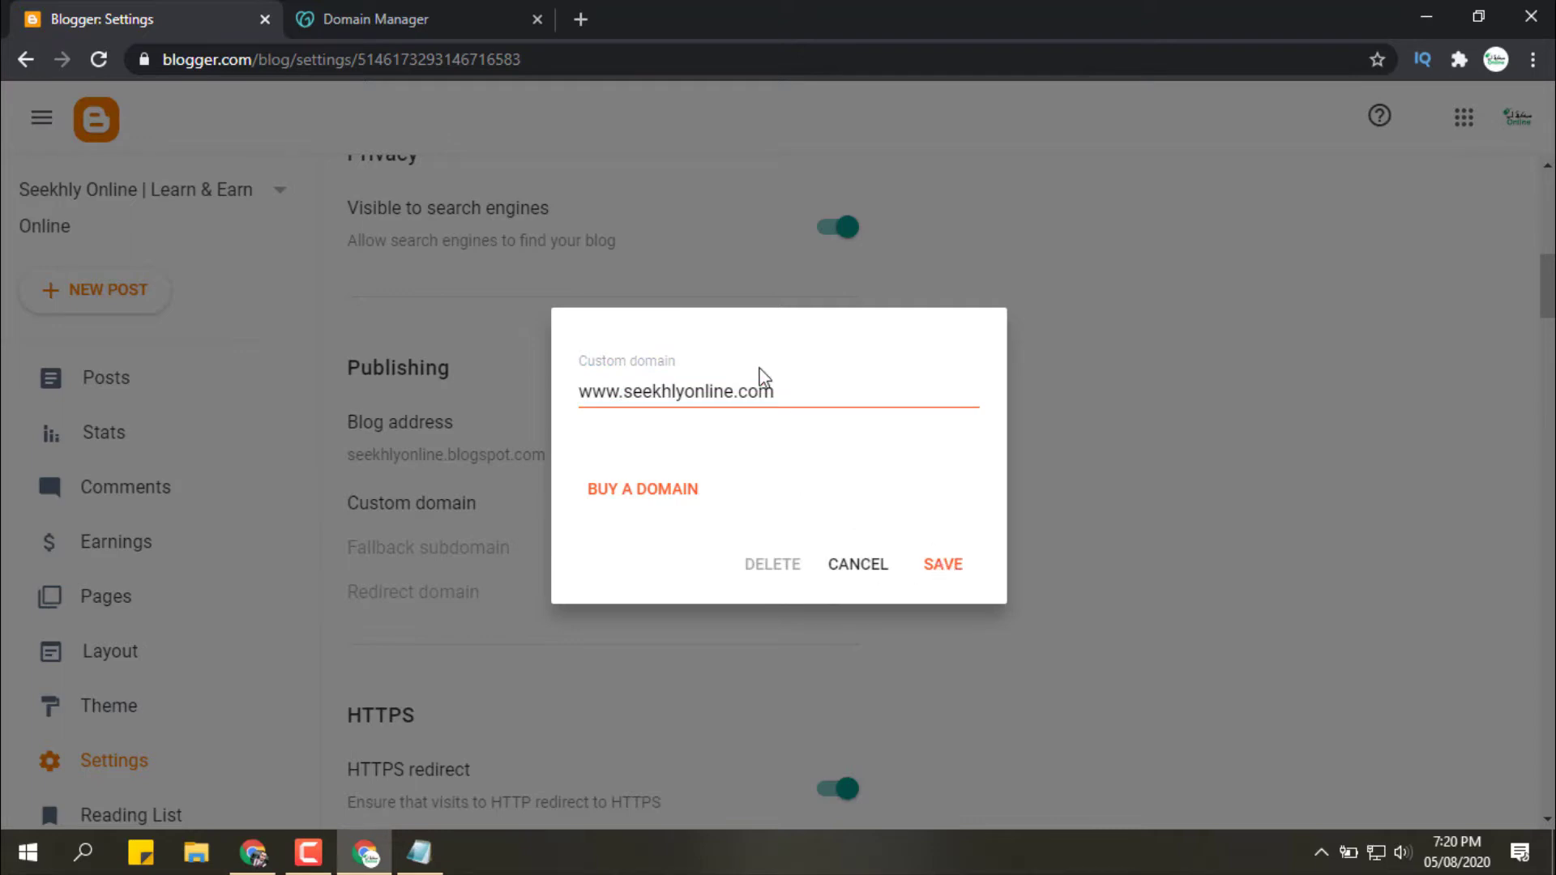
left_click(944, 569)
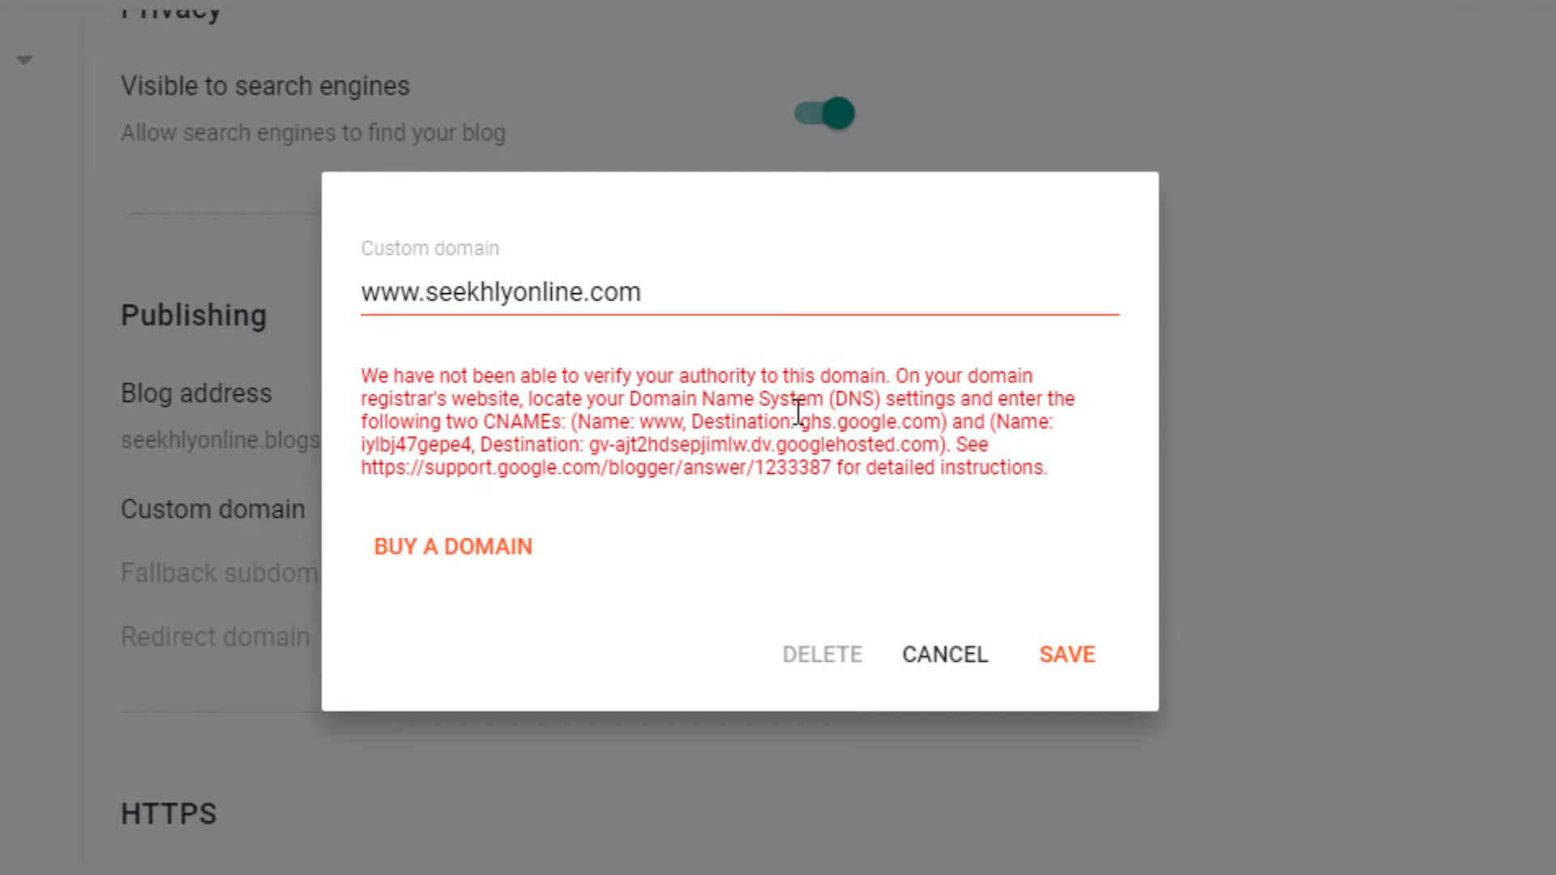
- Copy the two required CNAME entries, including the domain verification token, into the blank Notepad document
left_click_drag(571, 423, 954, 425)
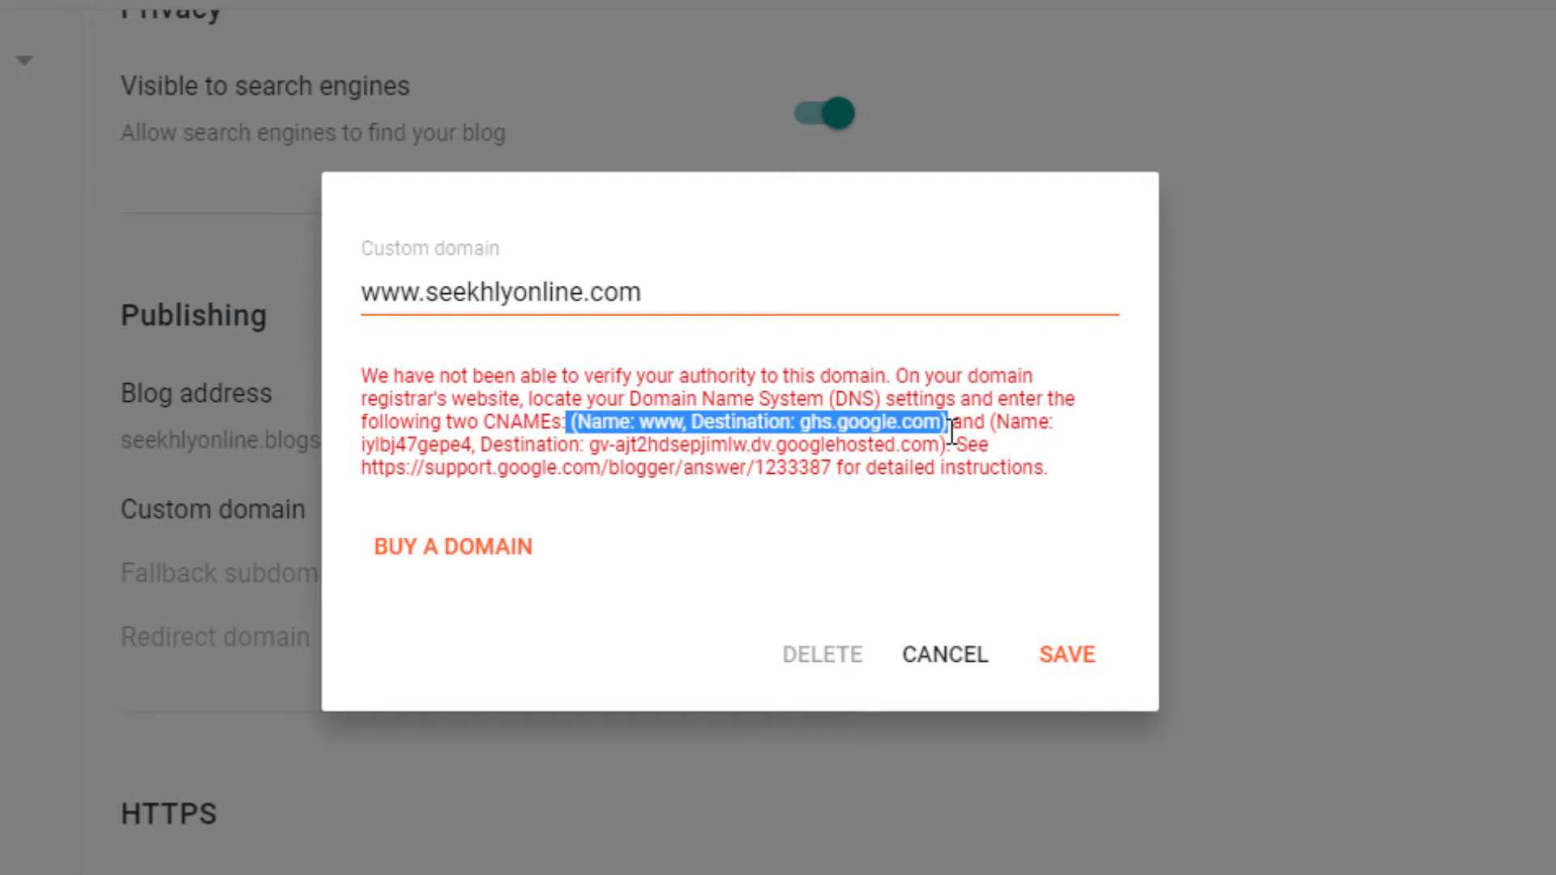
left_click(735, 447)
left_click_drag(572, 421, 942, 448)
key("ctrl+c")
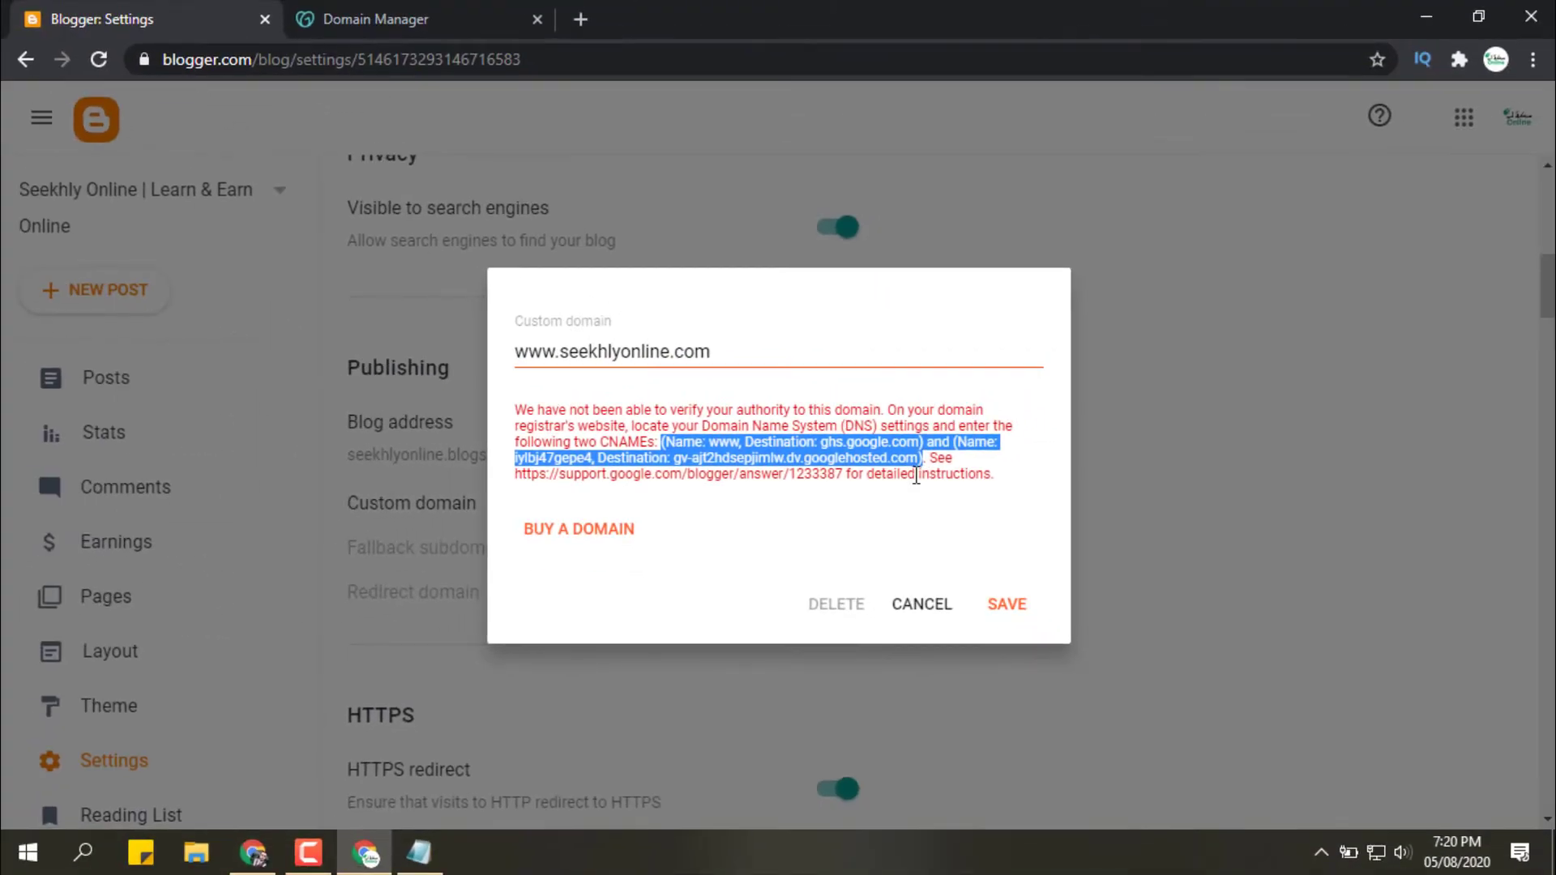
left_click(413, 857)
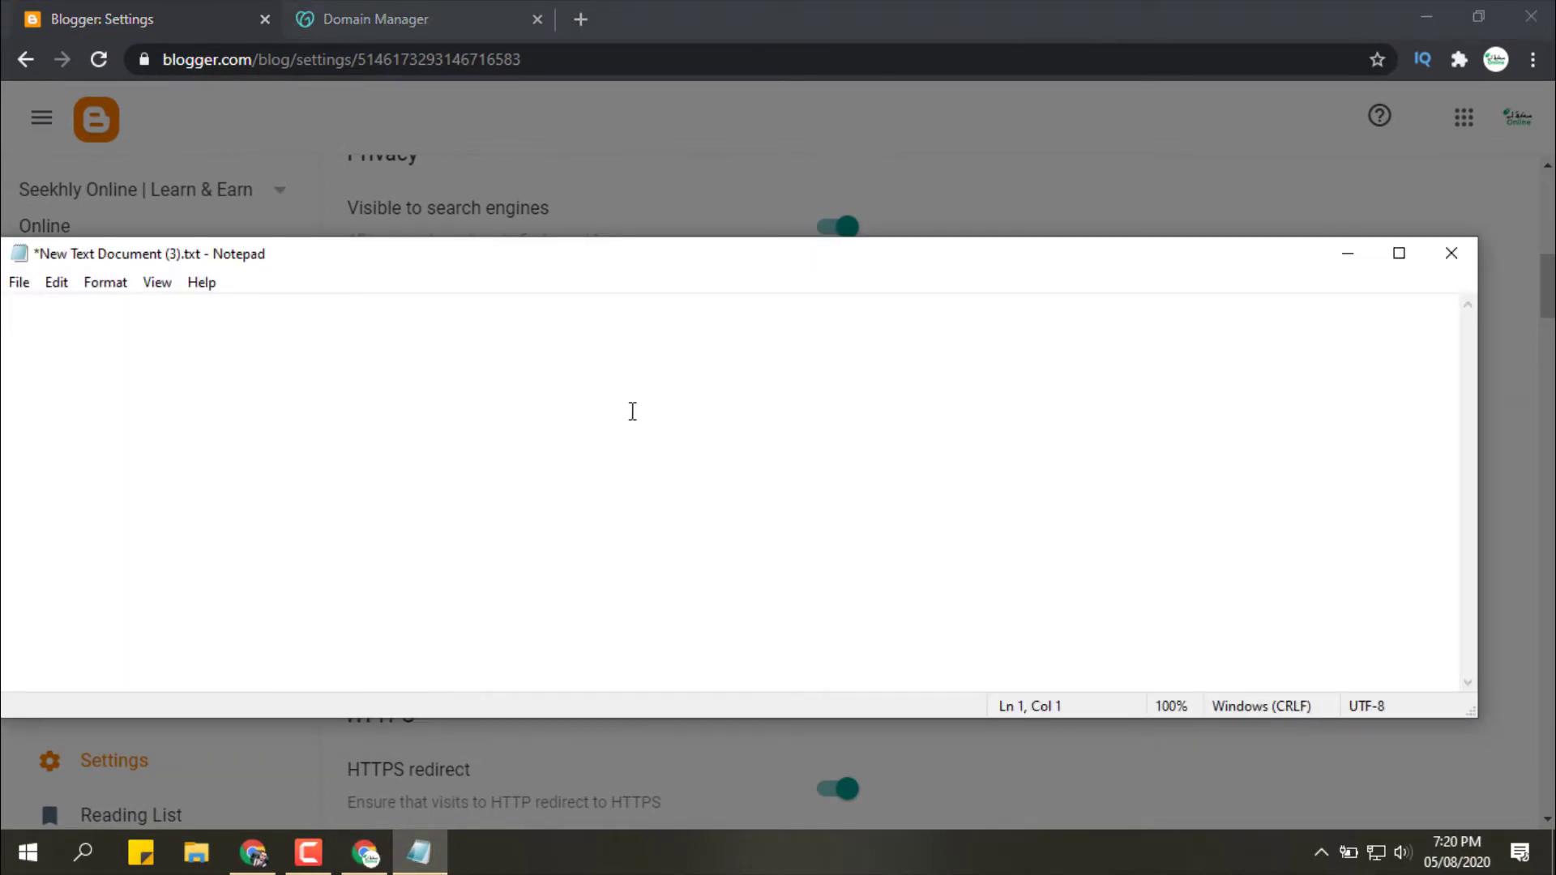
key("ctrl+v")
- Remove the word "and" between the two CNAME entries and separate them with a blank line
left_click_drag(762, 312, 710, 316)
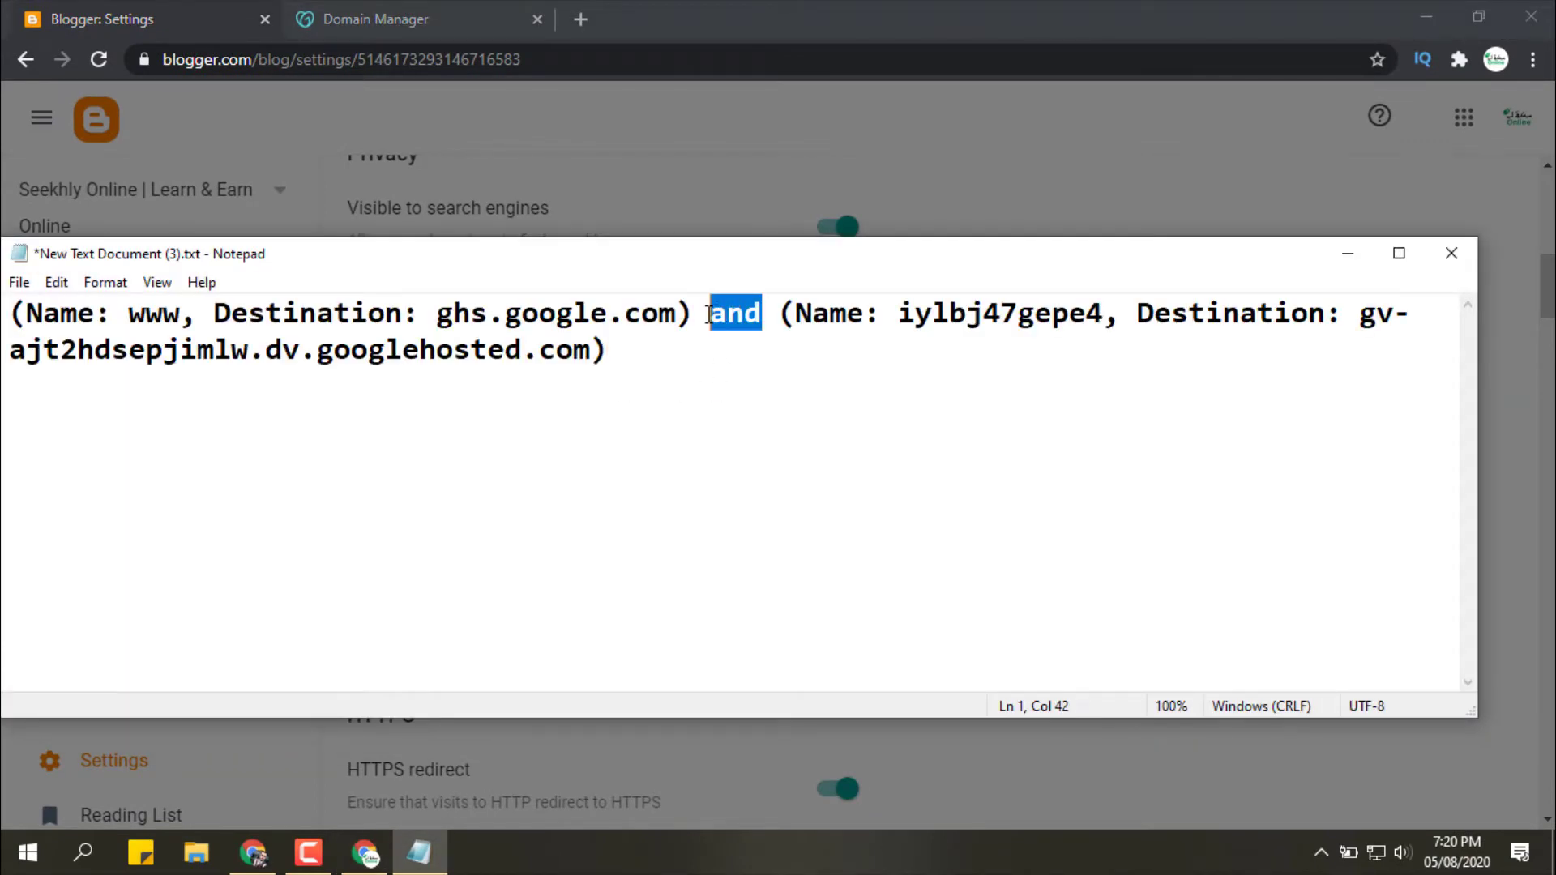
key("BackSpace")
key("Return")
key("Return")
left_click_drag(736, 264, 848, 193)
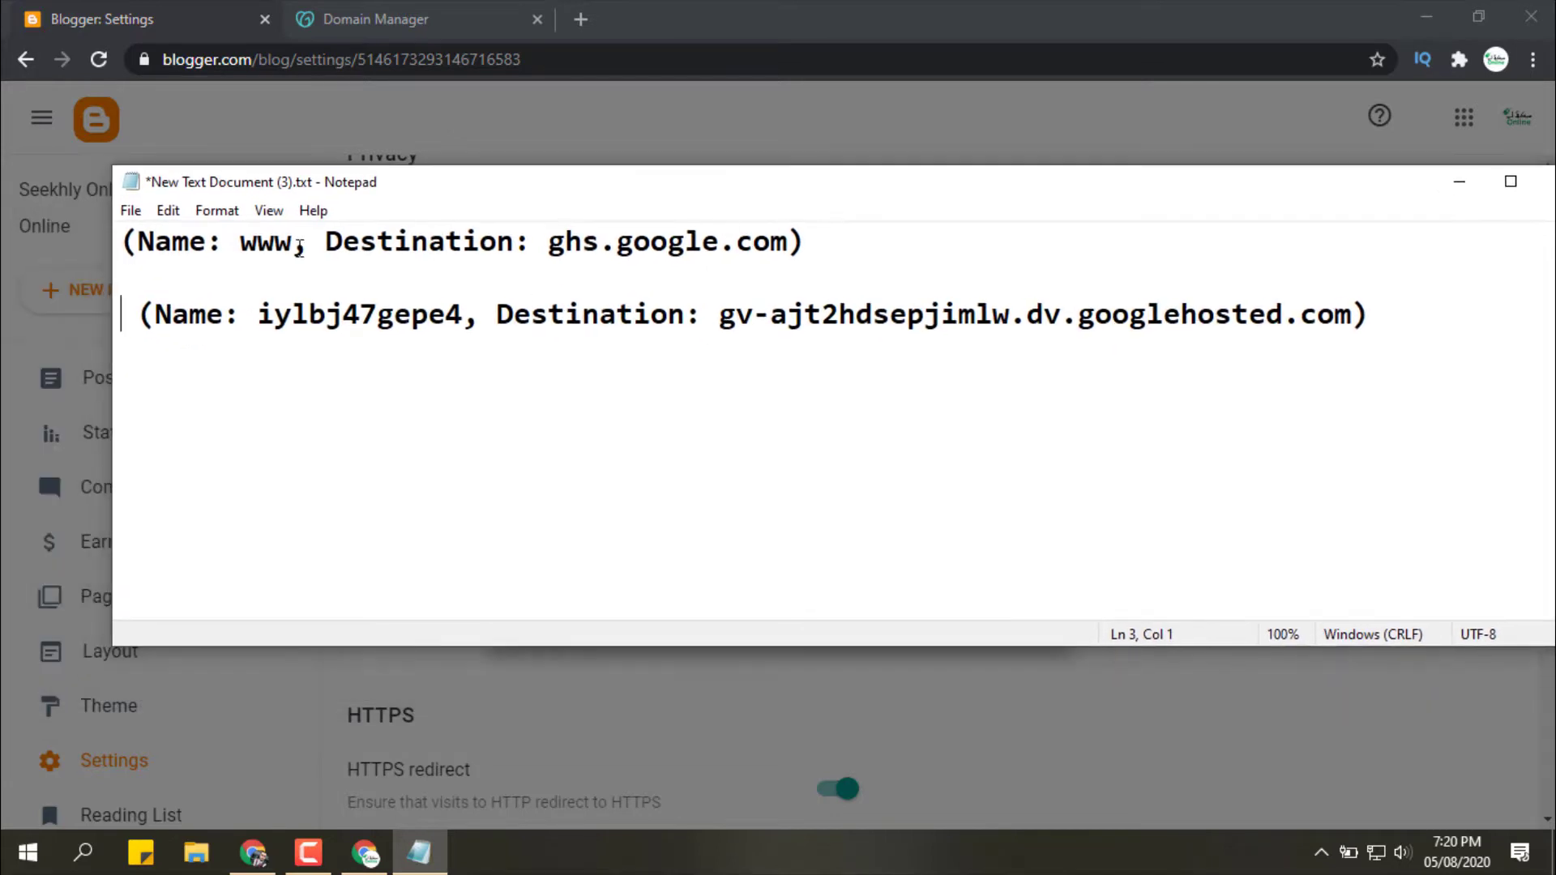
- Review the name and destination of both CNAME entries in the notes
left_click_drag(294, 242, 248, 239)
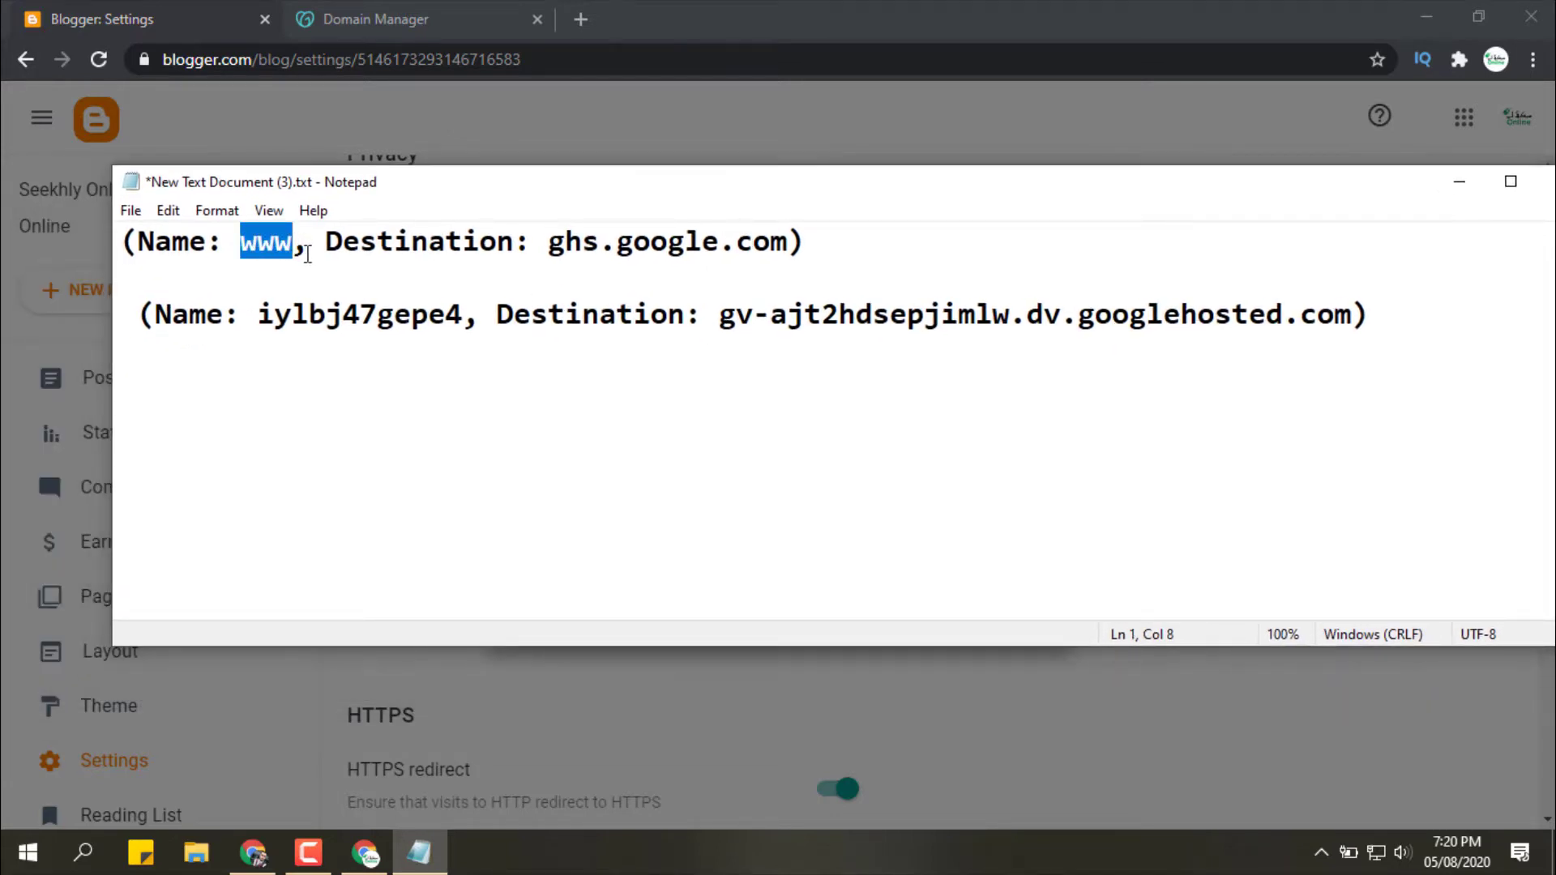
left_click(308, 251)
left_click_drag(588, 240, 773, 240)
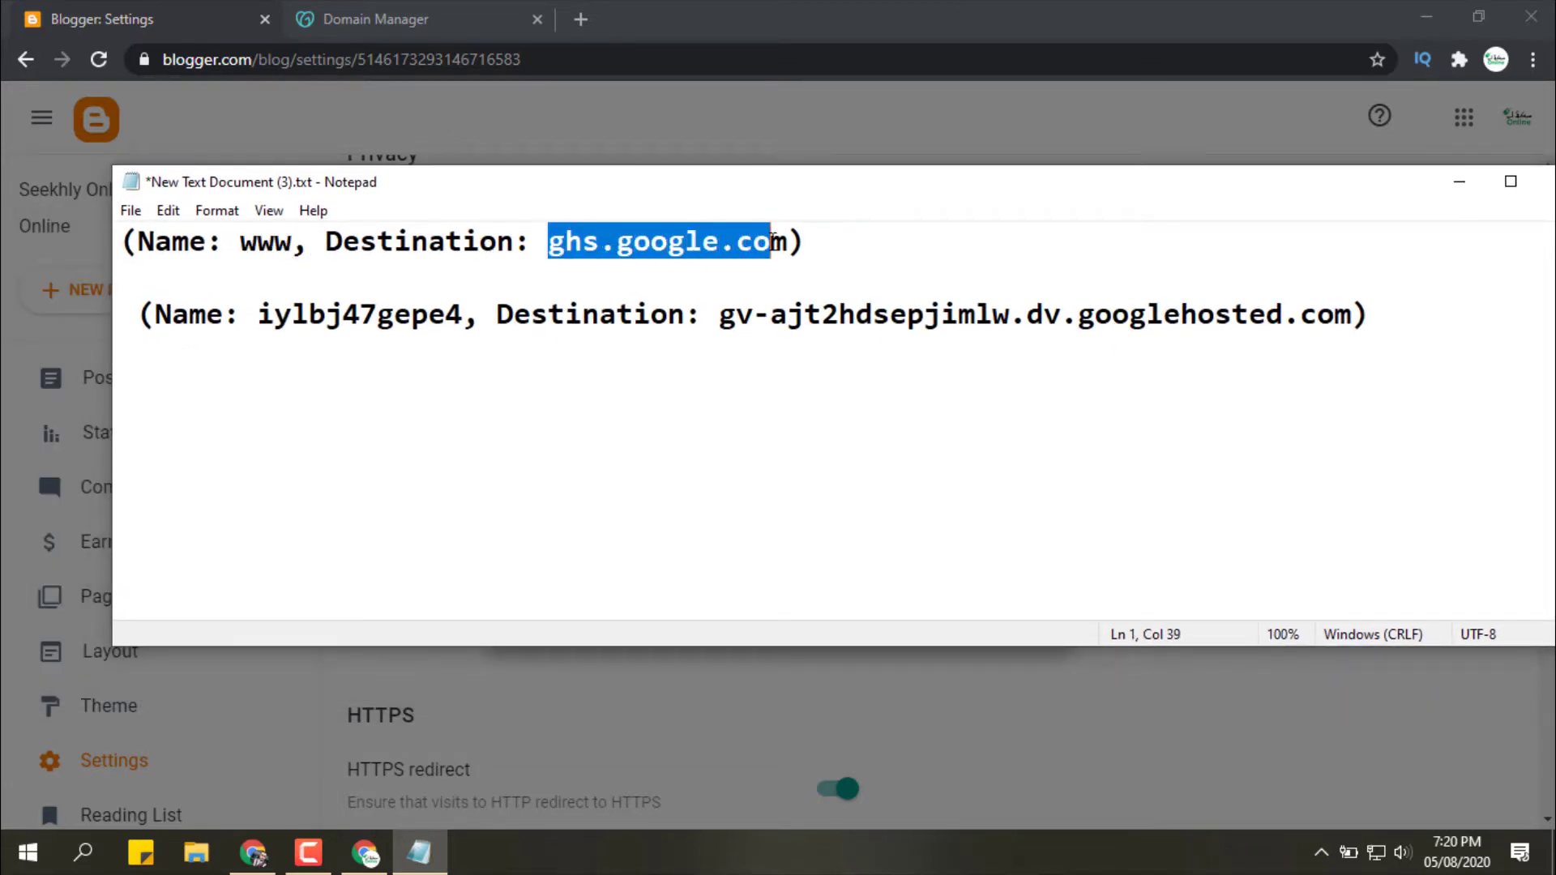
left_click(636, 253)
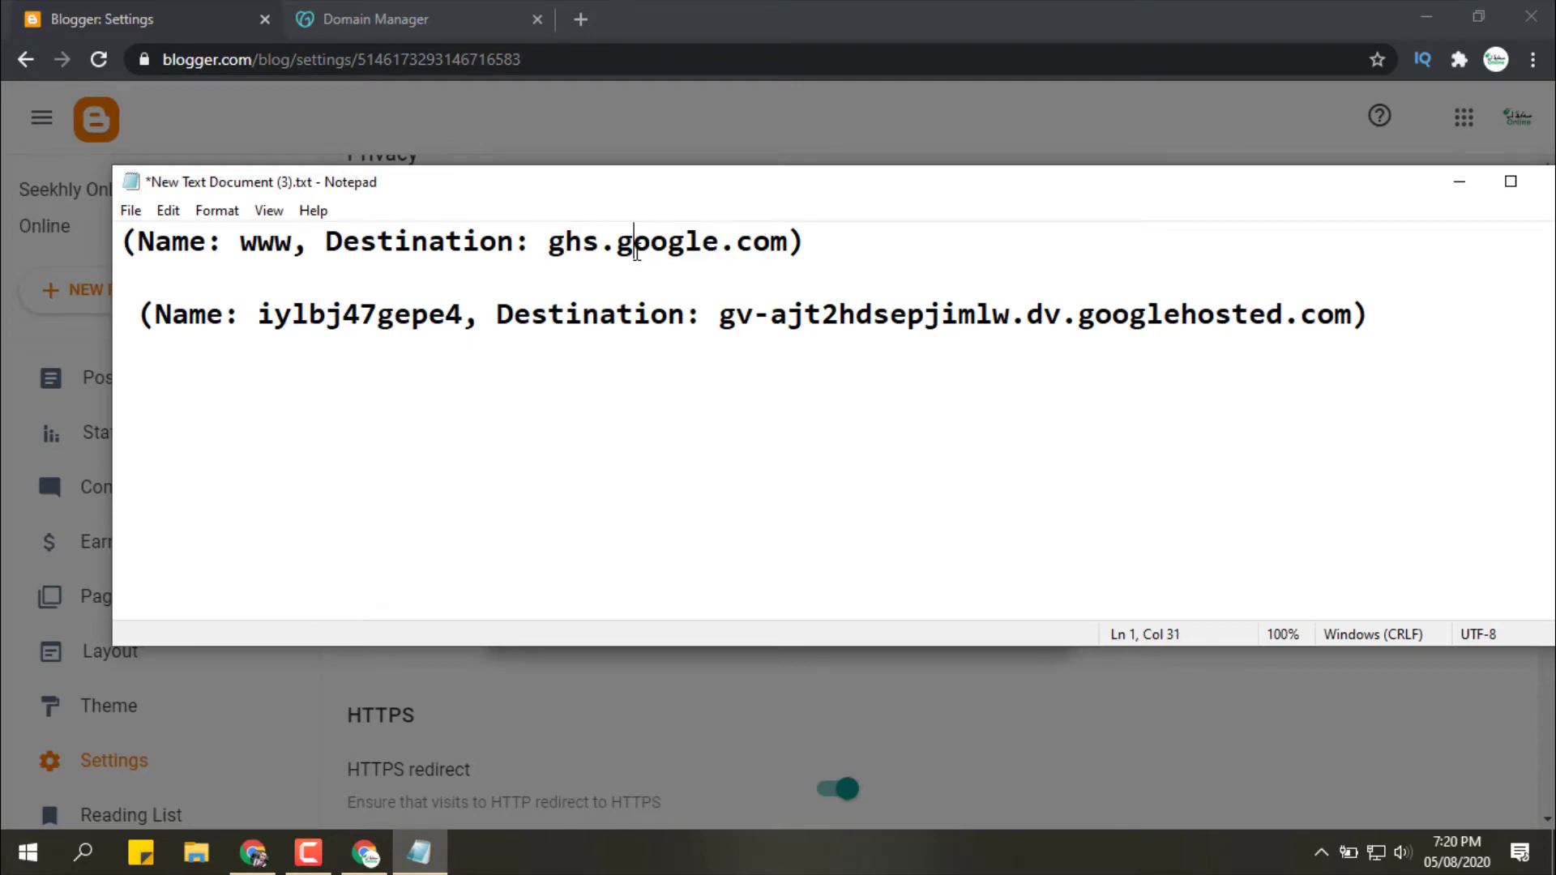
left_click(261, 320)
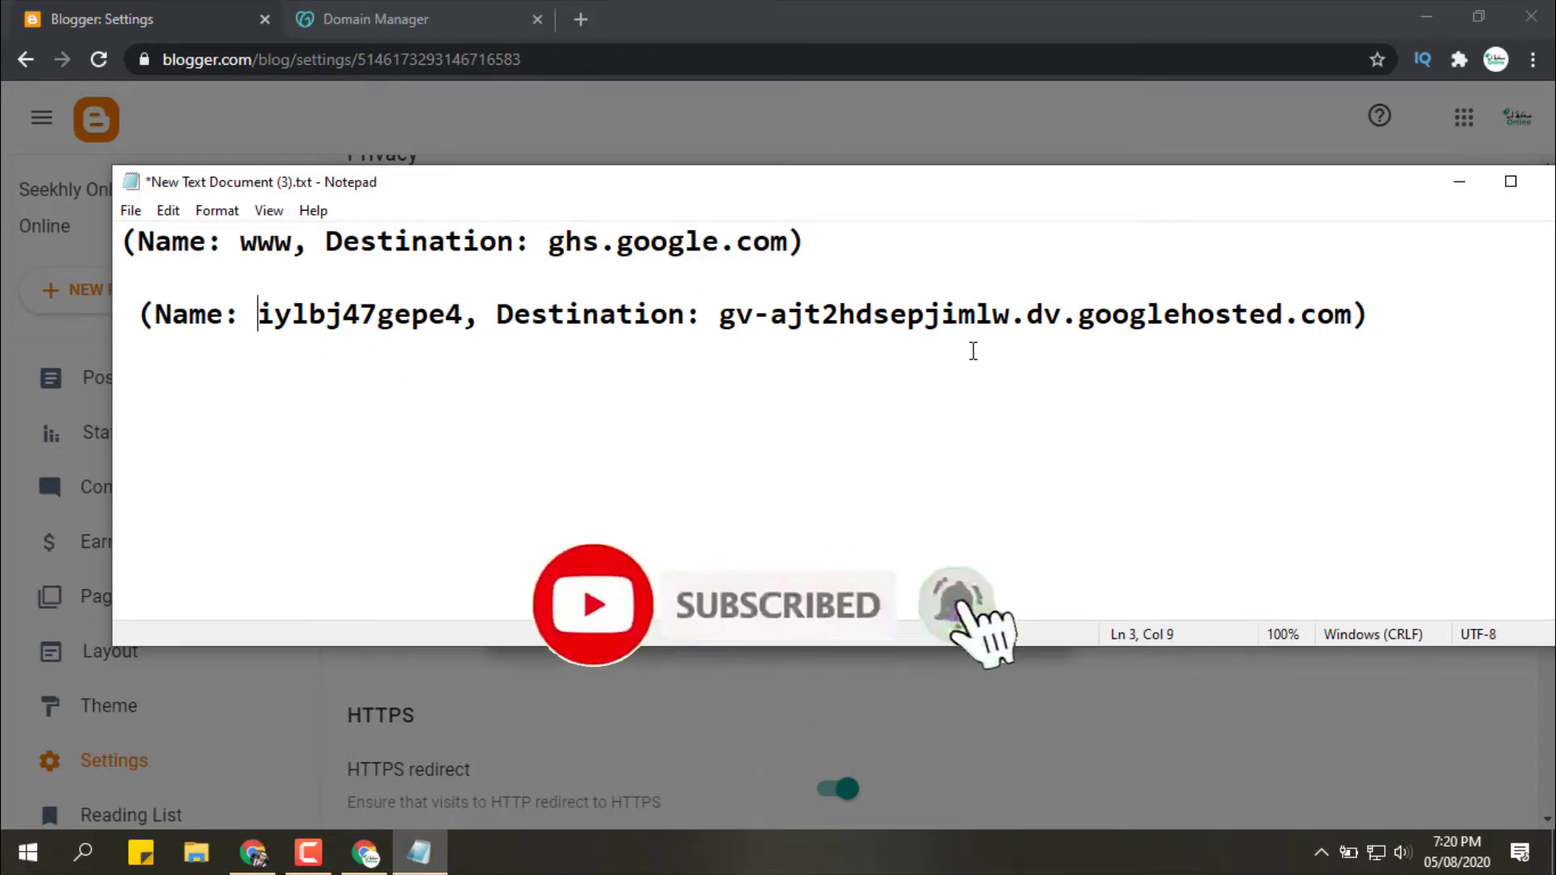
- Switch to the GoDaddy Domain Manager and start a new CNAME record with www as the host
left_click(405, 23)
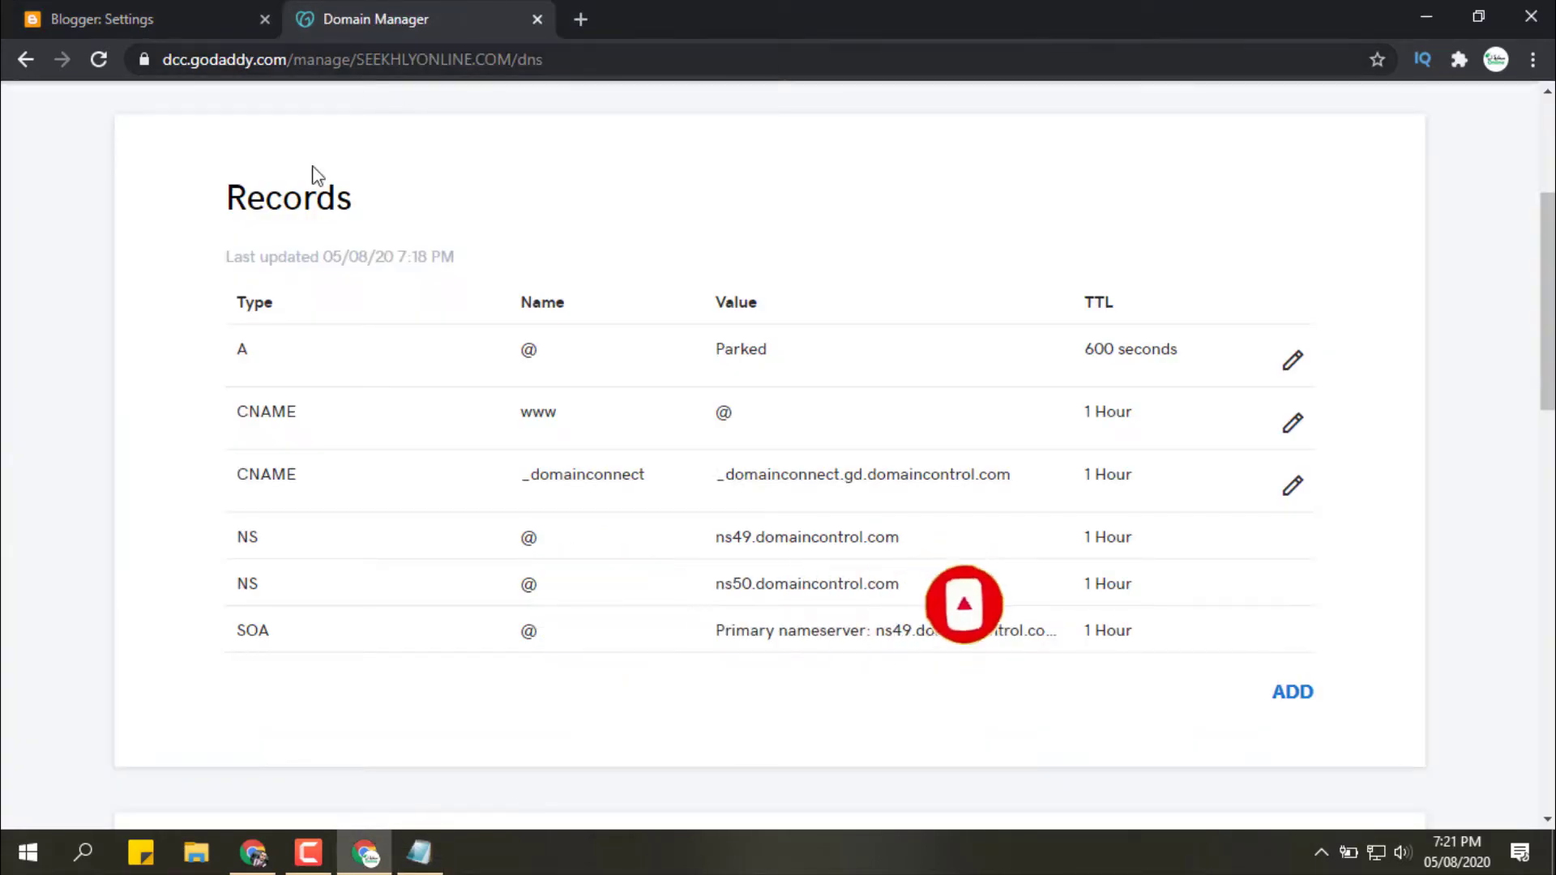
left_click(1293, 693)
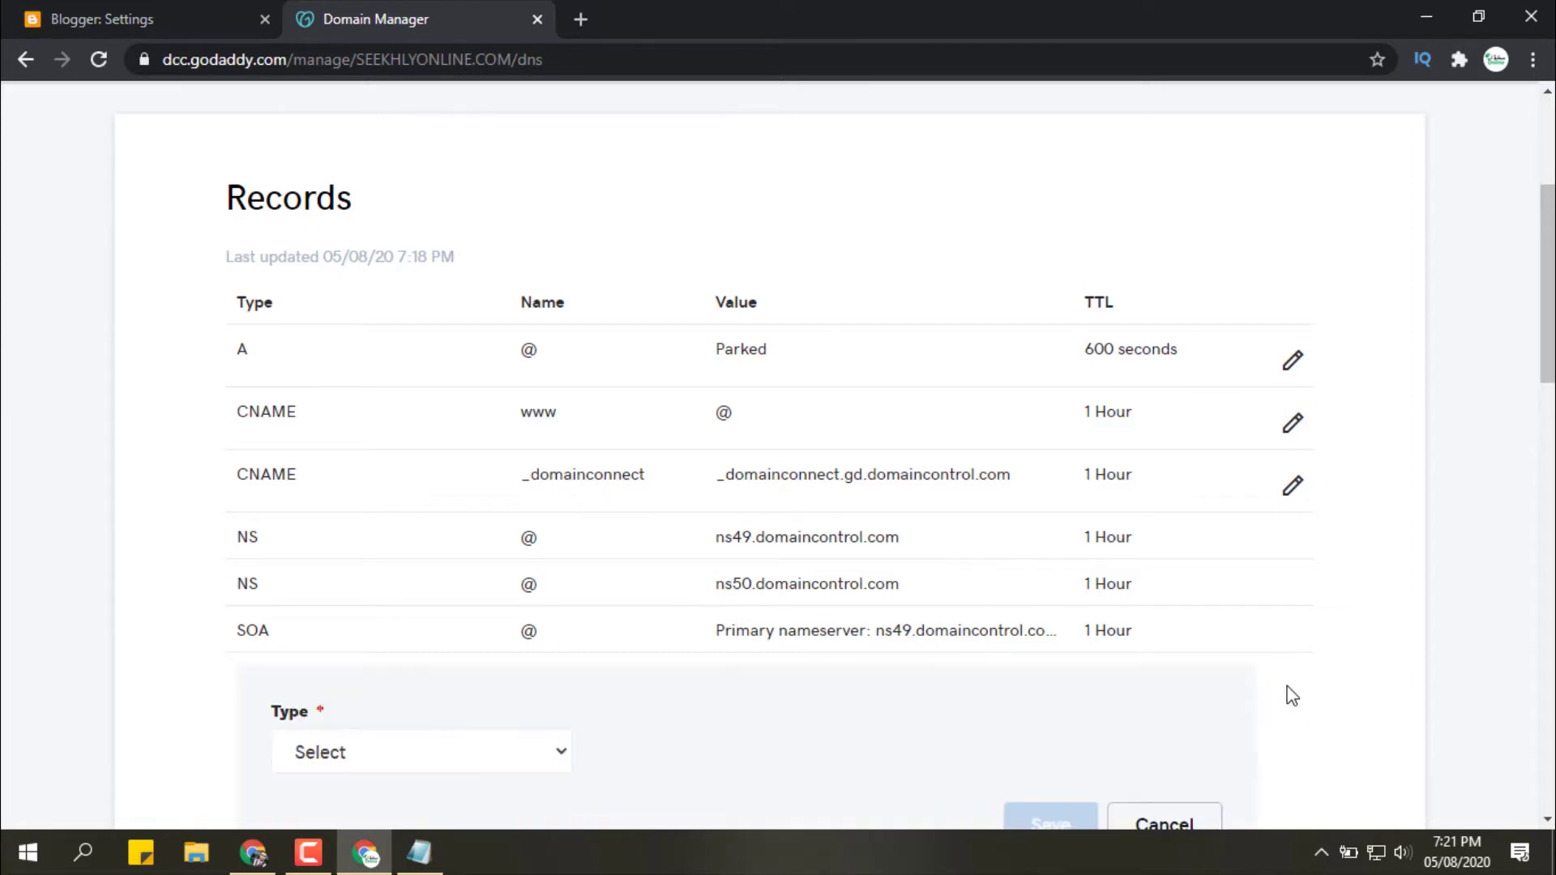
scroll(568, 697, "down", 1)
left_click(369, 629)
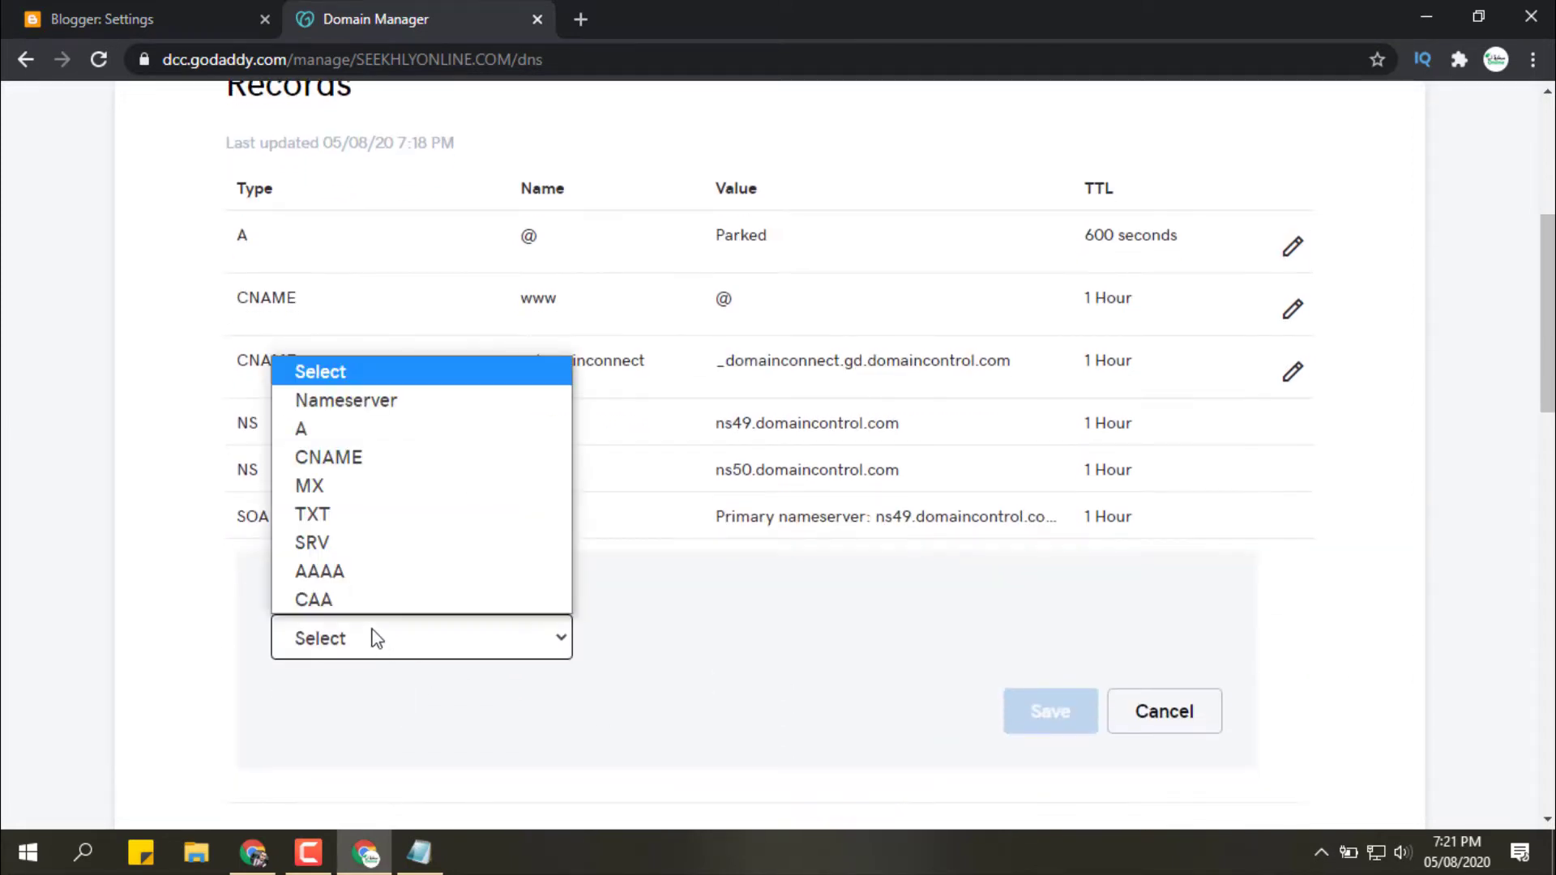
left_click(345, 468)
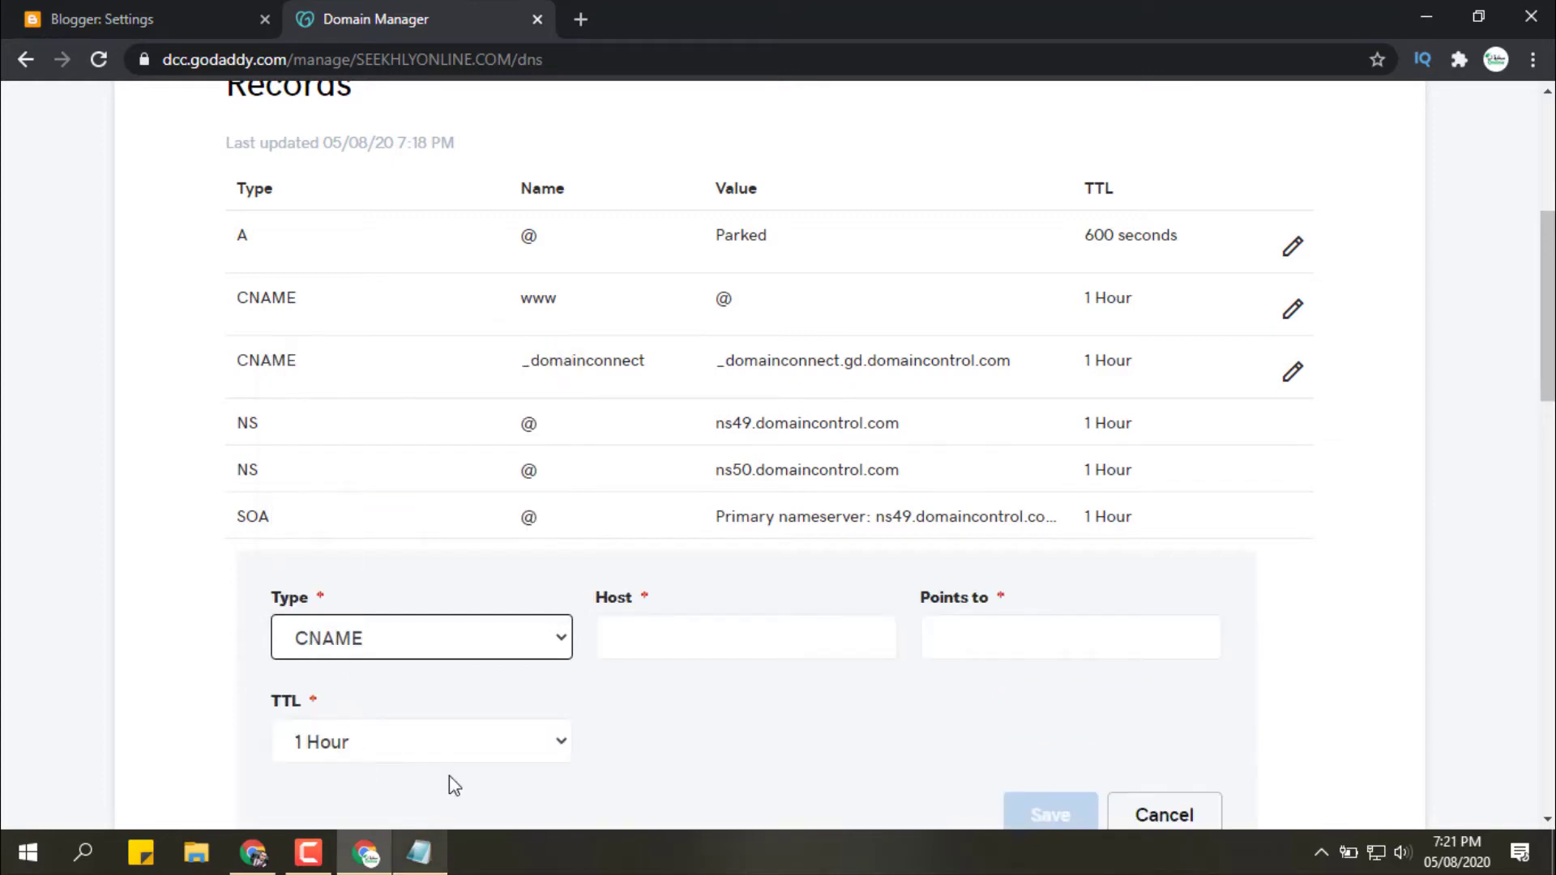
left_click(616, 630)
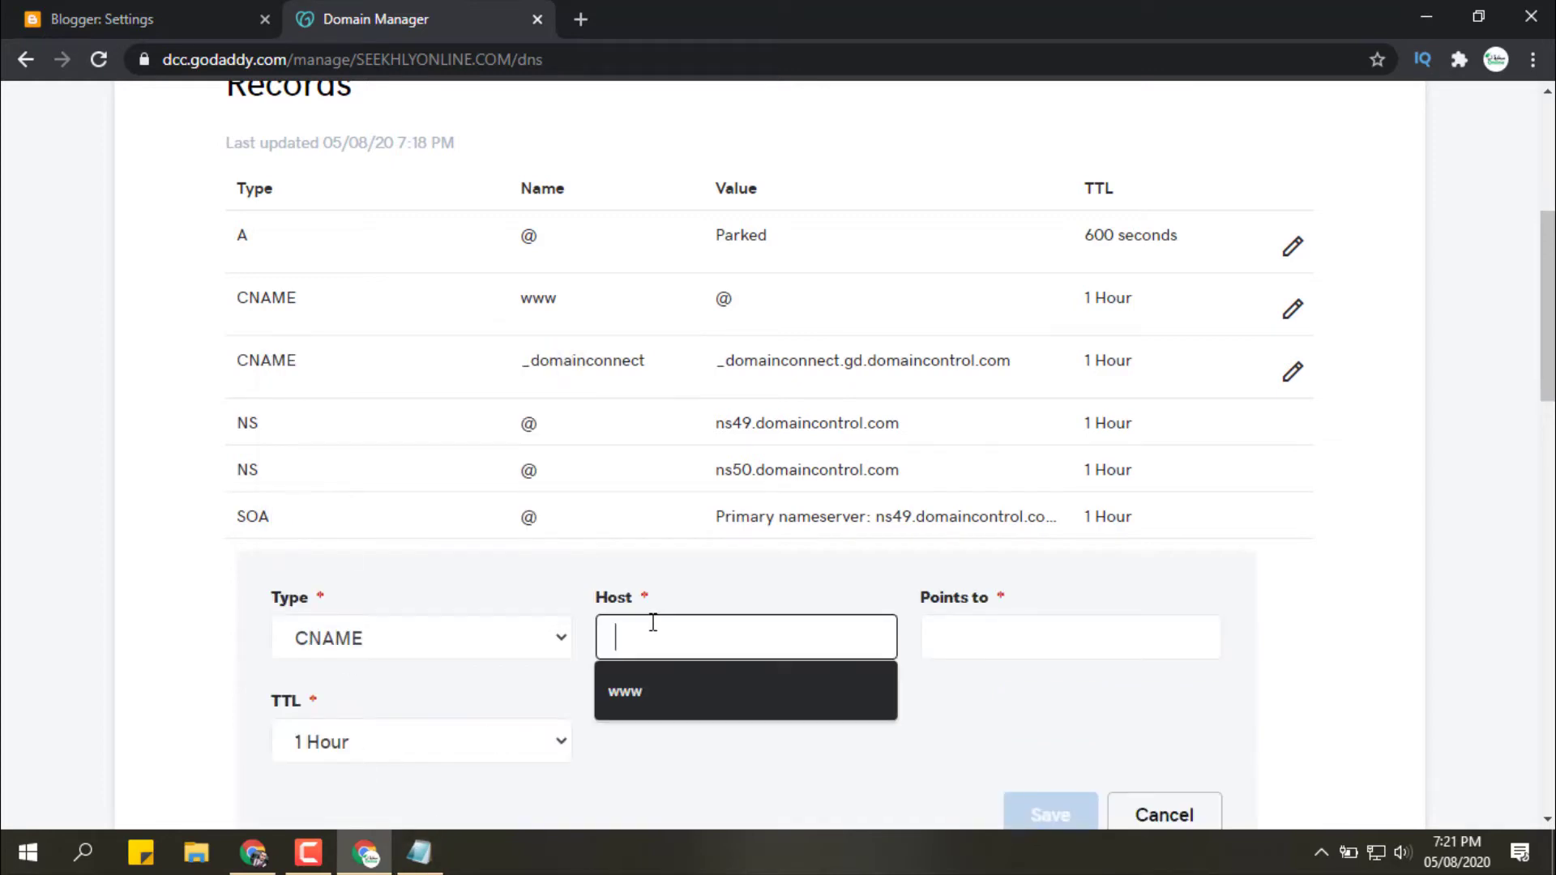
left_click(633, 689)
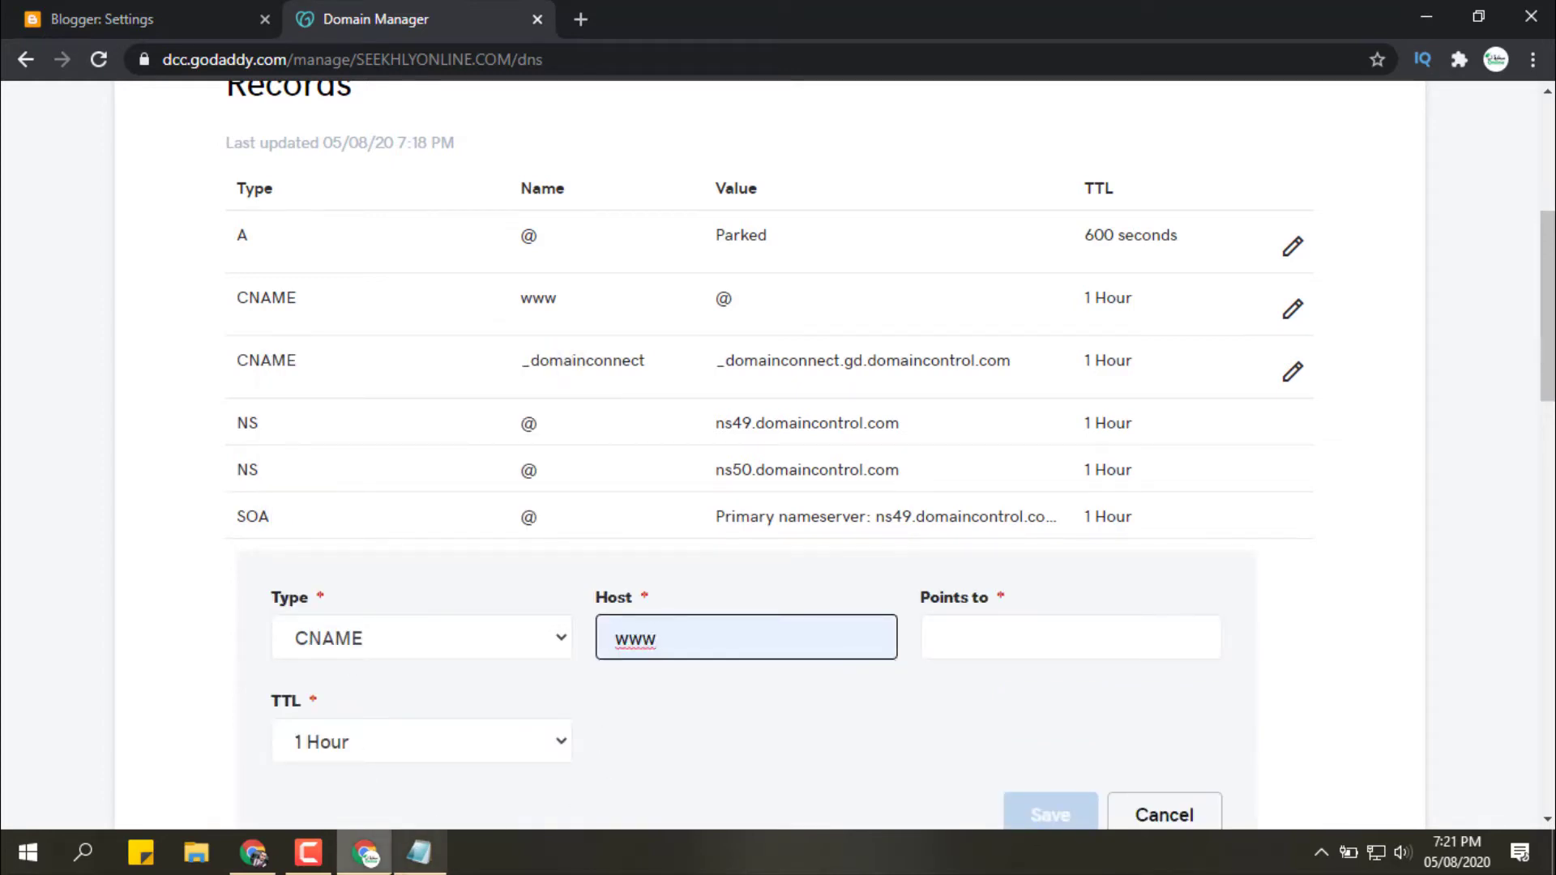
- Copy the destination ghs.google.com of the www entry from the Notepad notes
left_click(365, 852)
left_click(365, 852)
left_click(419, 852)
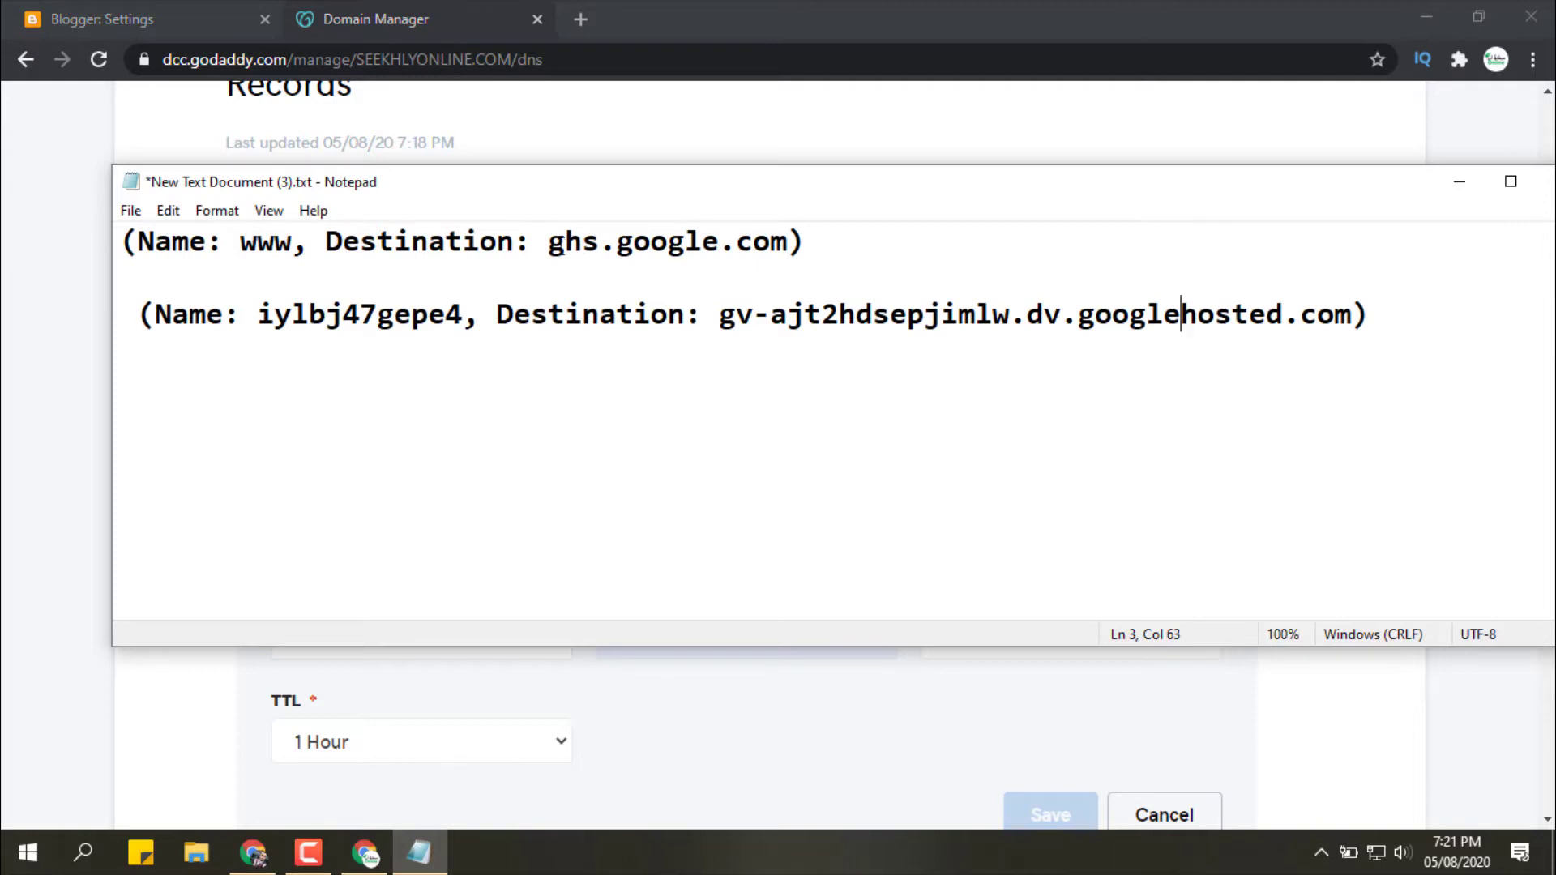
left_click_drag(548, 243, 794, 254)
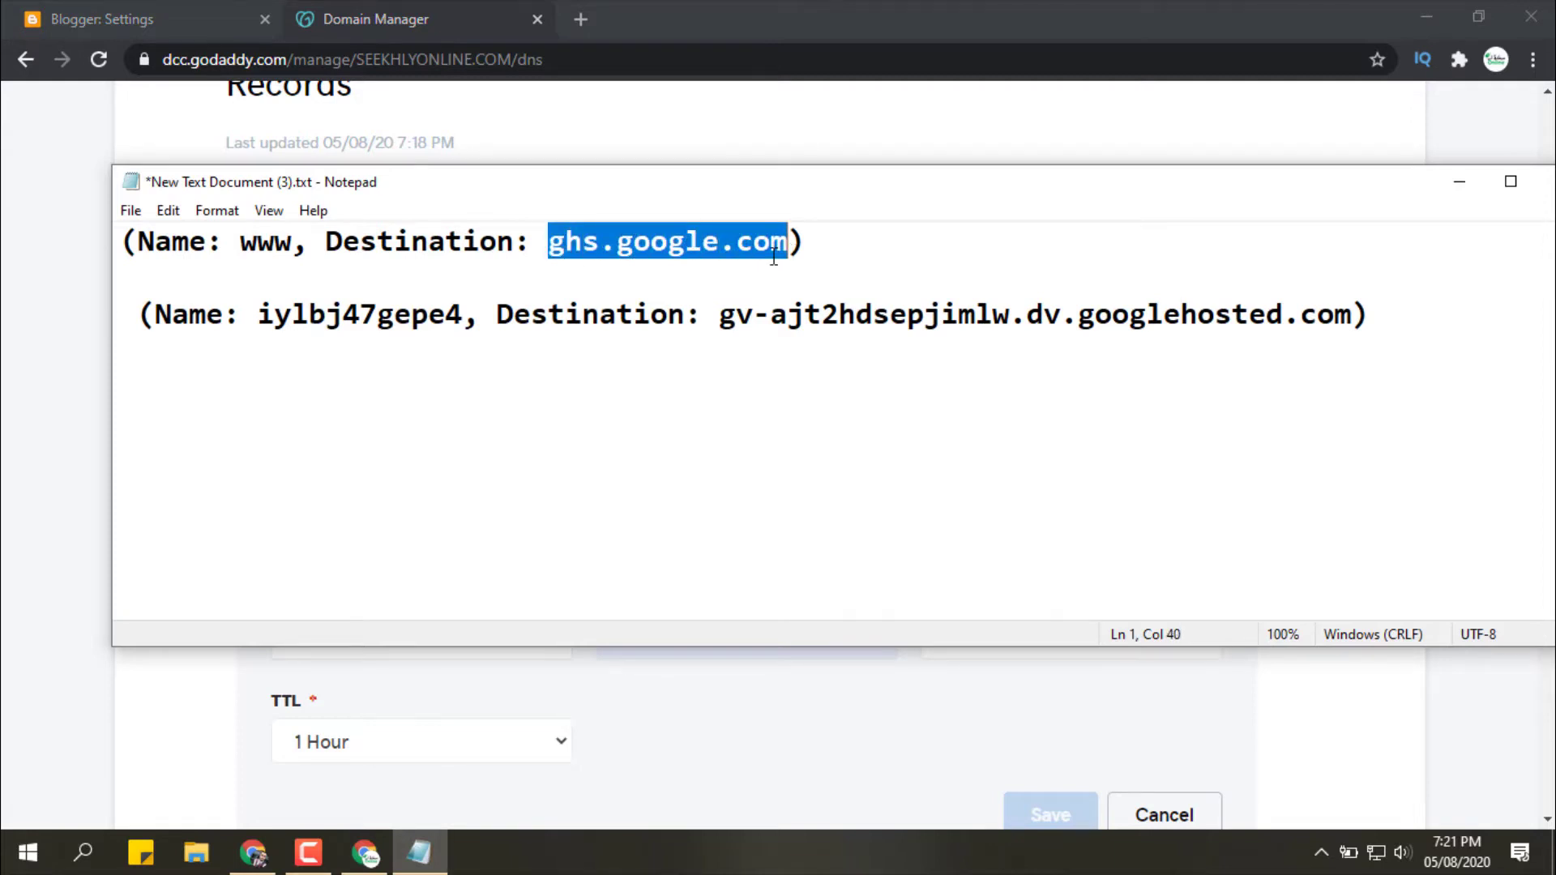
right_click(736, 254)
left_click(798, 336)
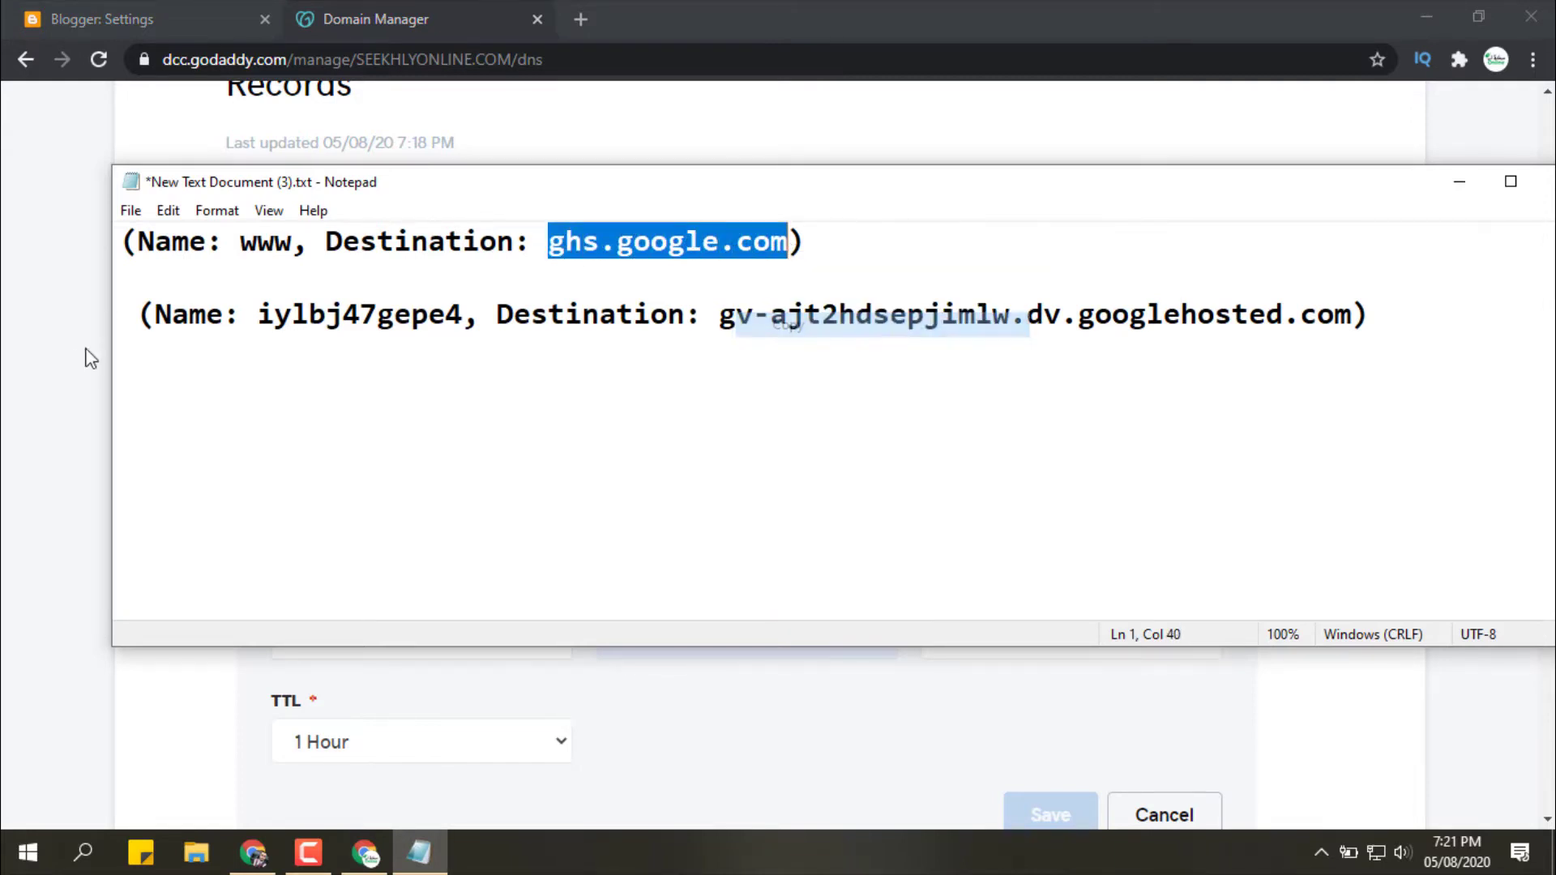
- Try to save the new www CNAME record pointing to ghs.google.com, and discard the record form
left_click(88, 360)
scroll(967, 644, "down", 2)
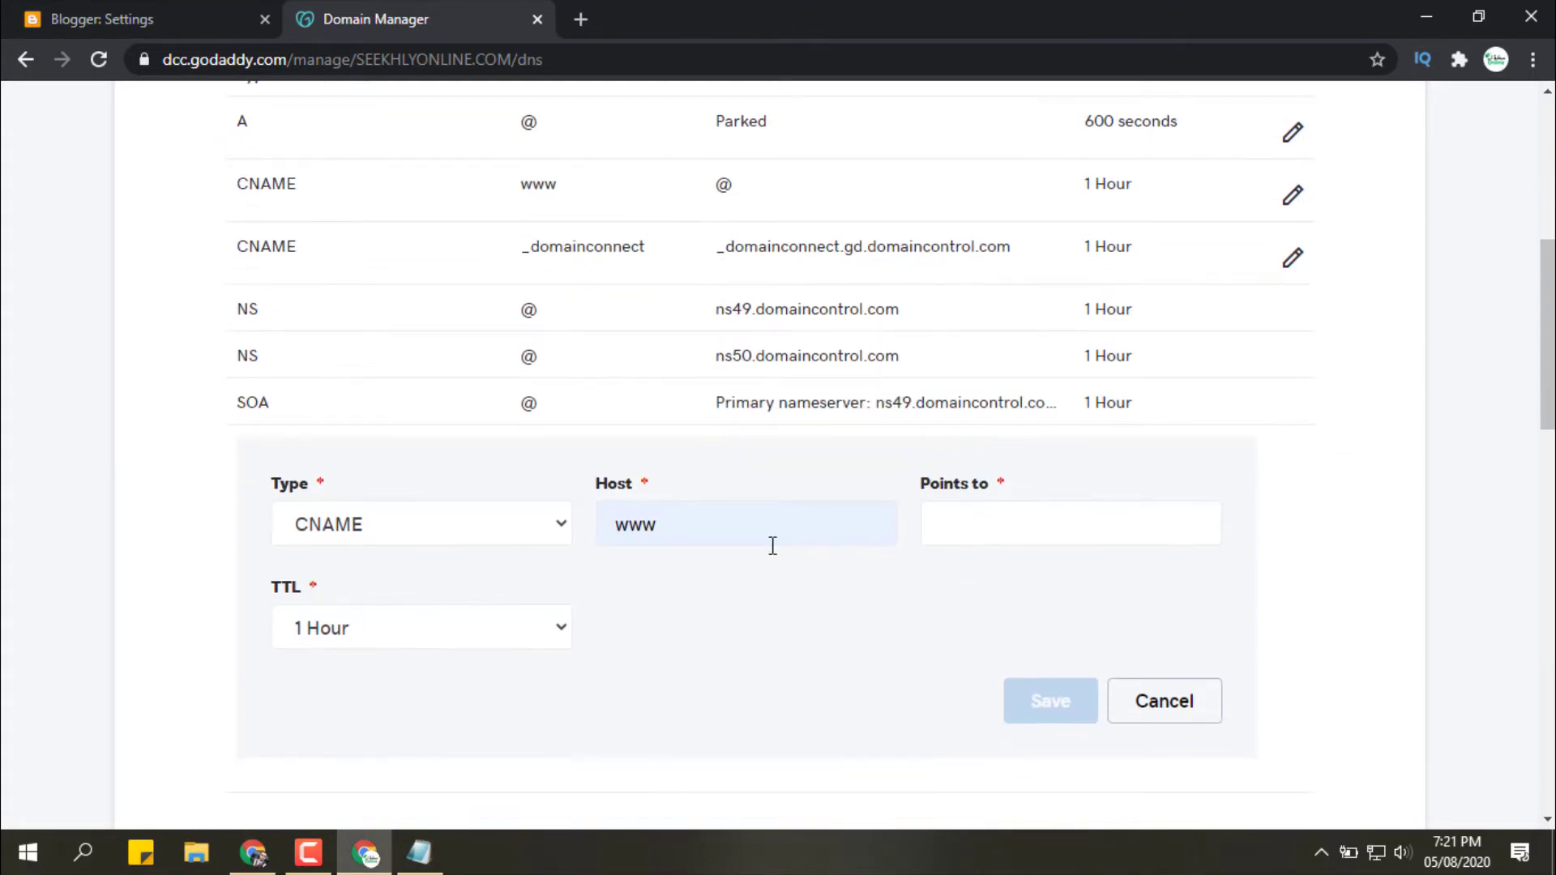
left_click(1026, 532)
right_click(1005, 535)
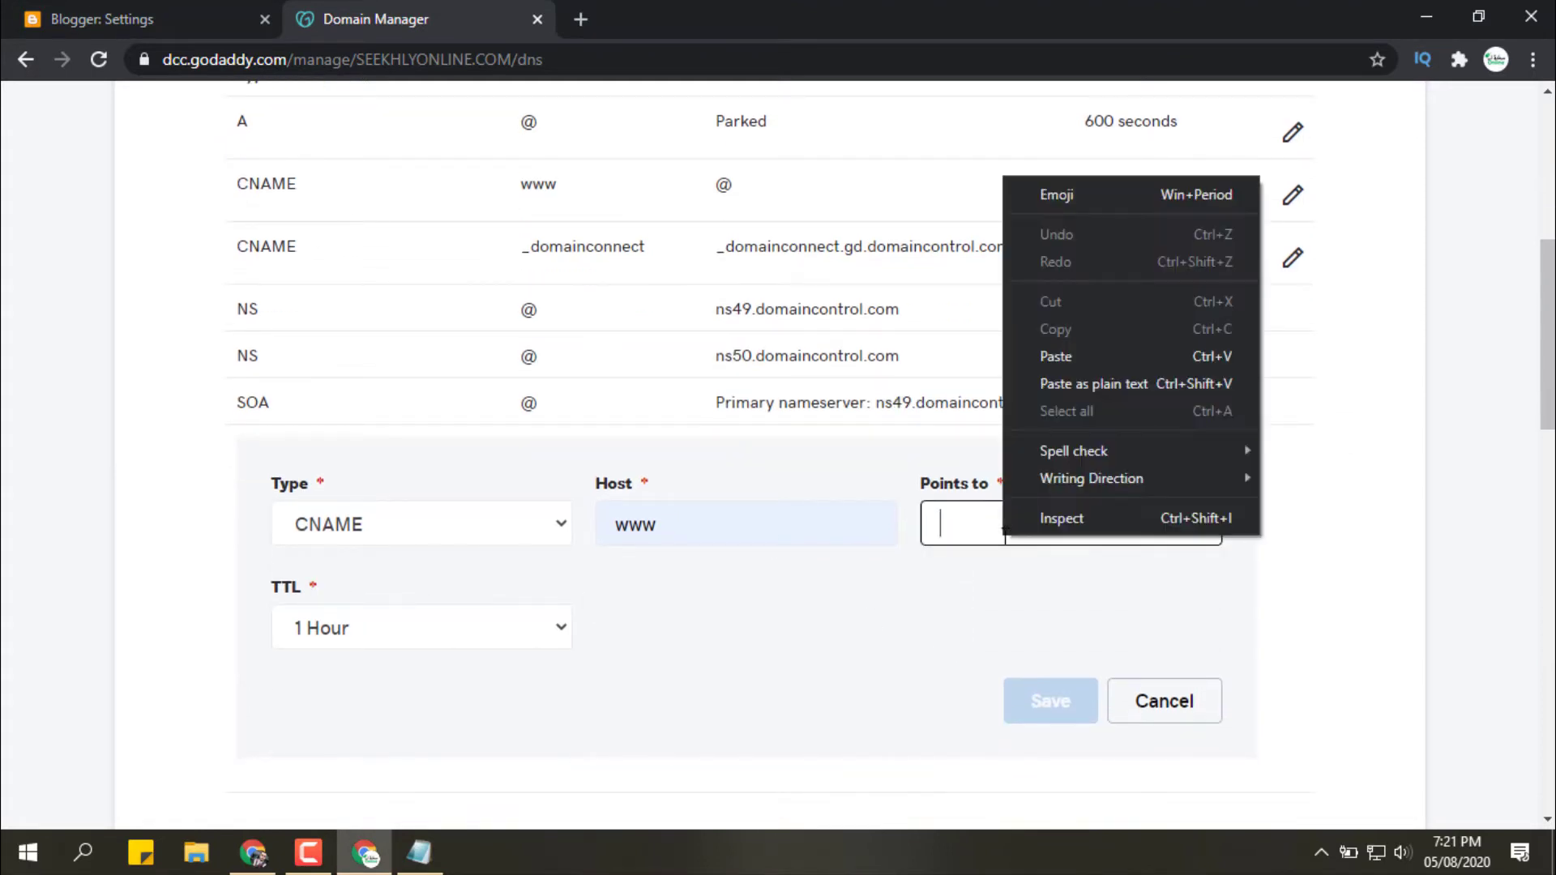
left_click(1075, 351)
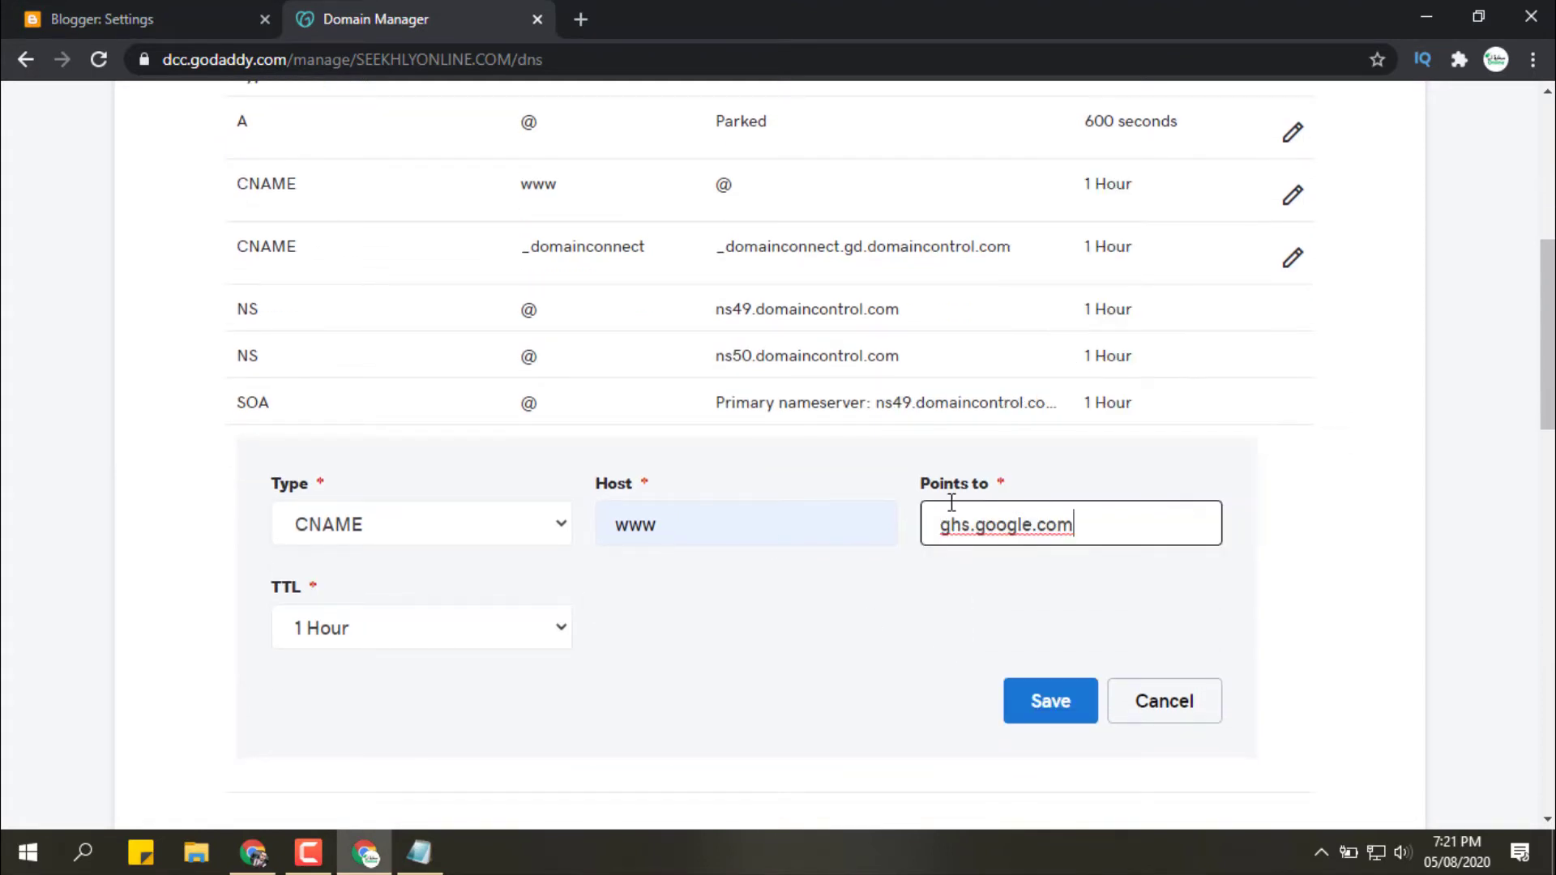
left_click(1038, 718)
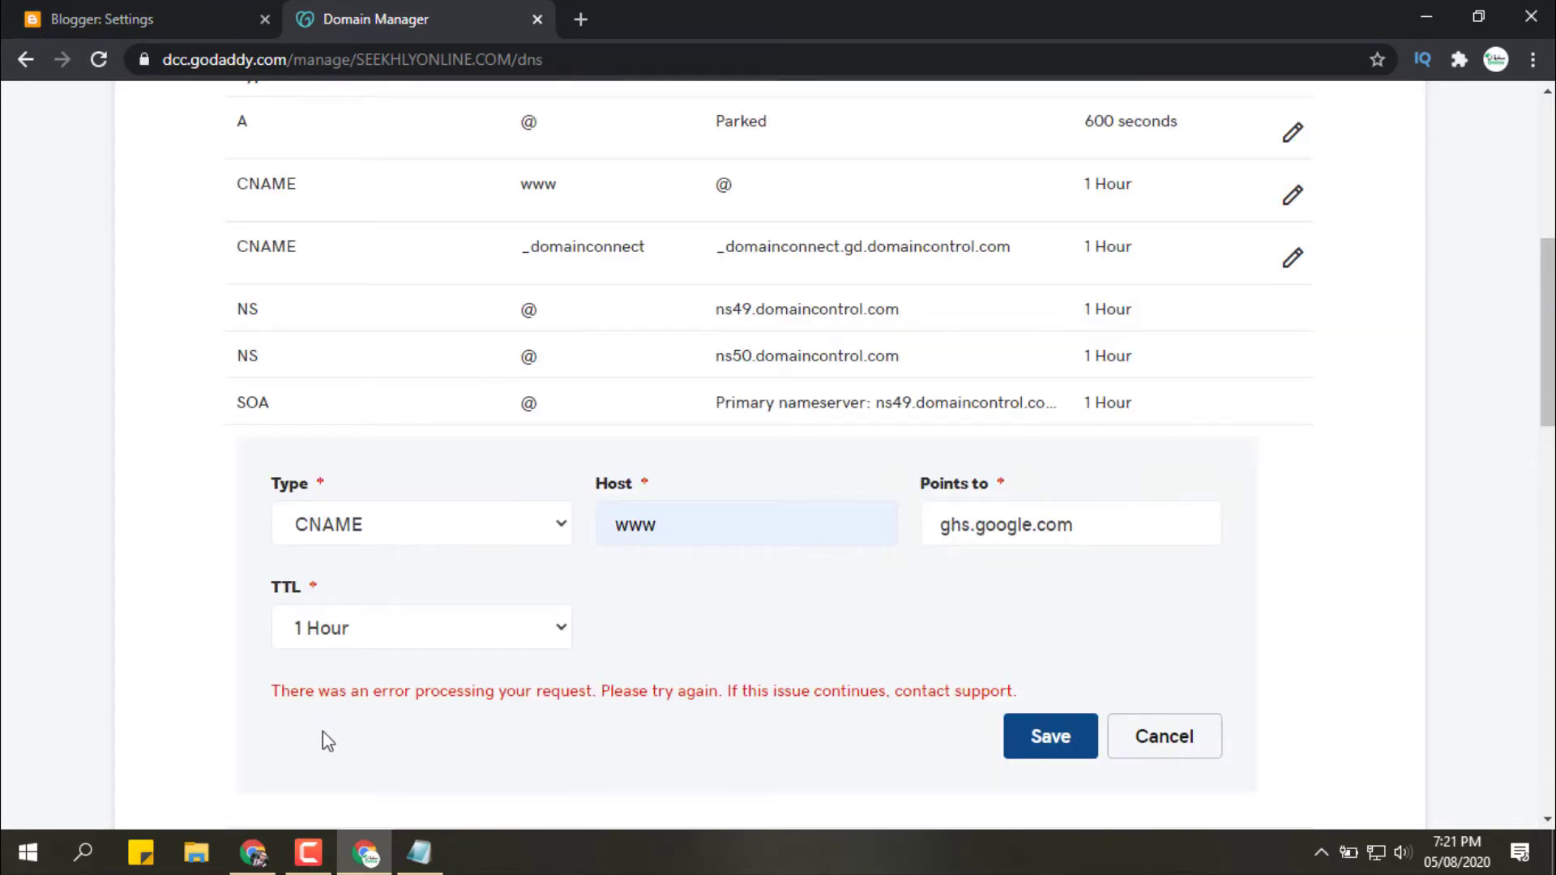
left_click_drag(256, 695, 1104, 698)
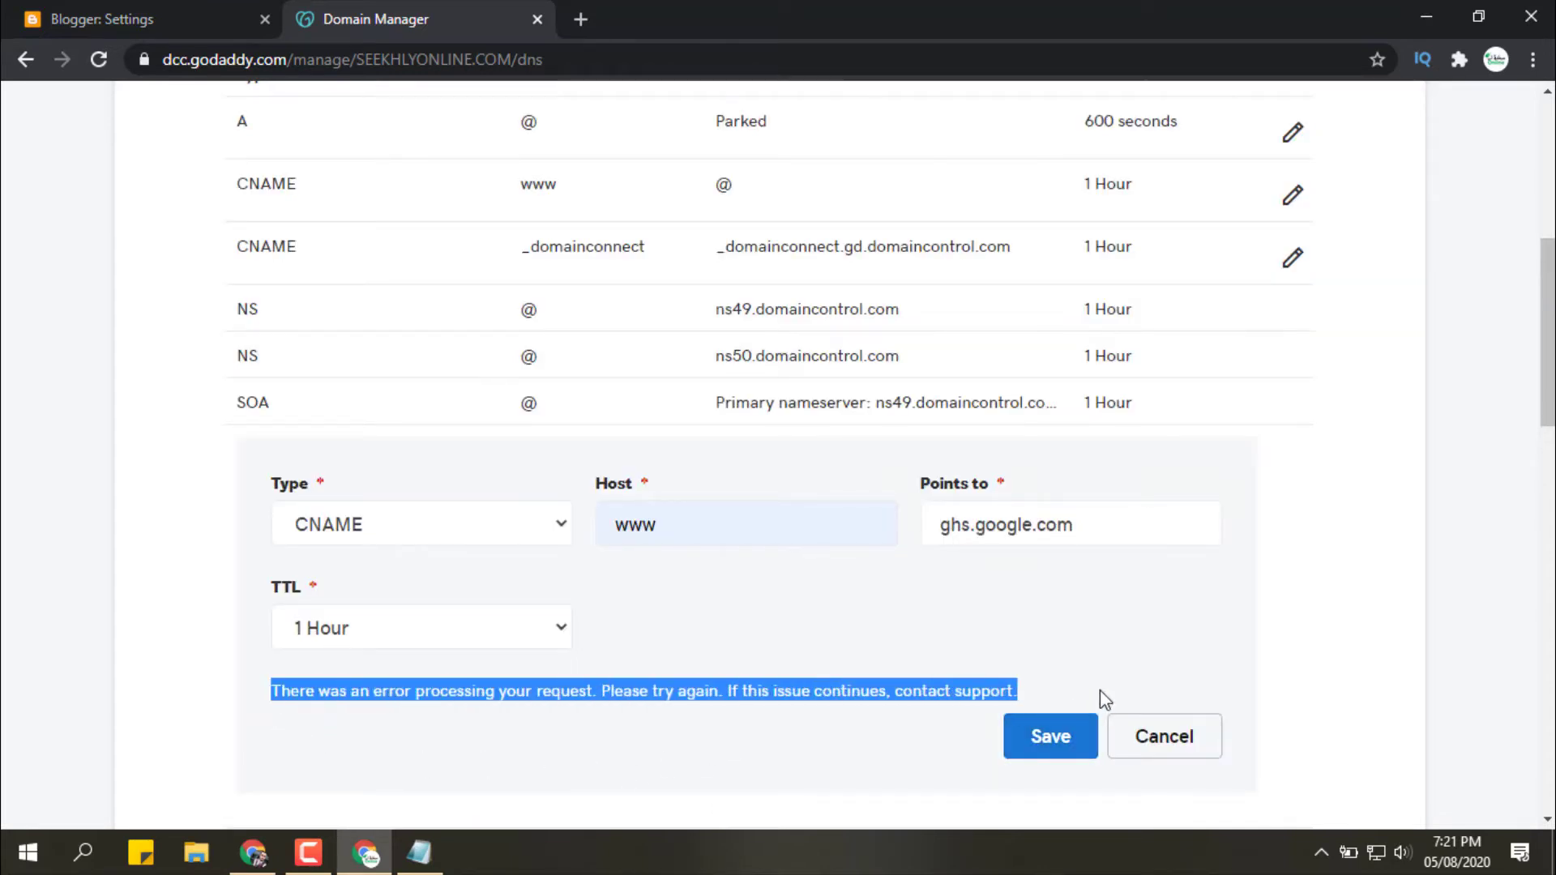
scroll(1042, 712, "up", 2)
scroll(1043, 712, "down", 2)
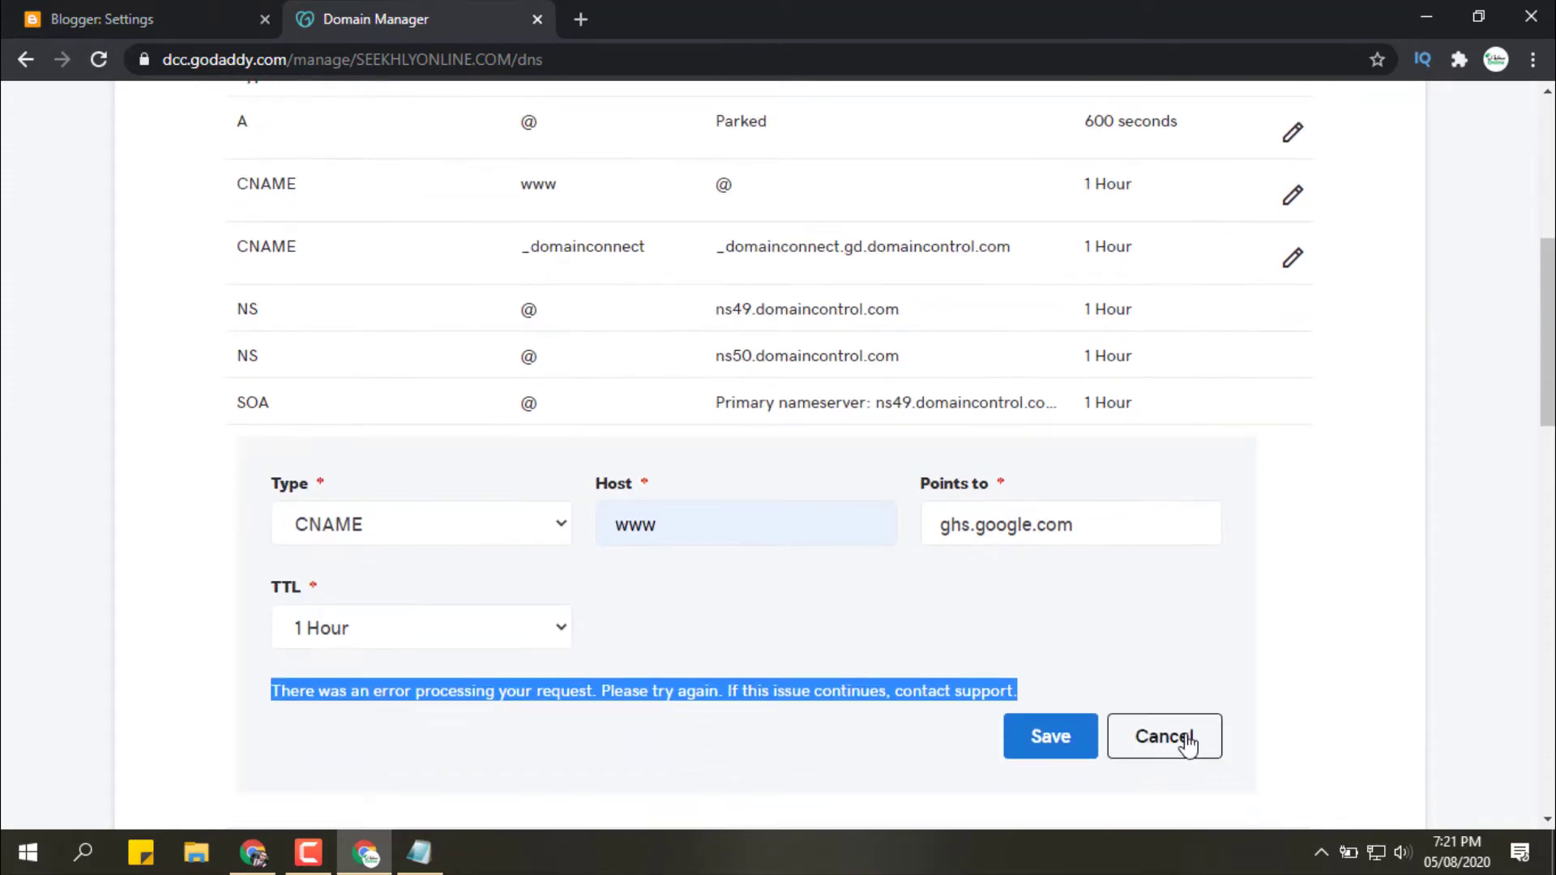
left_click(1189, 739)
scroll(1067, 625, "up", 3)
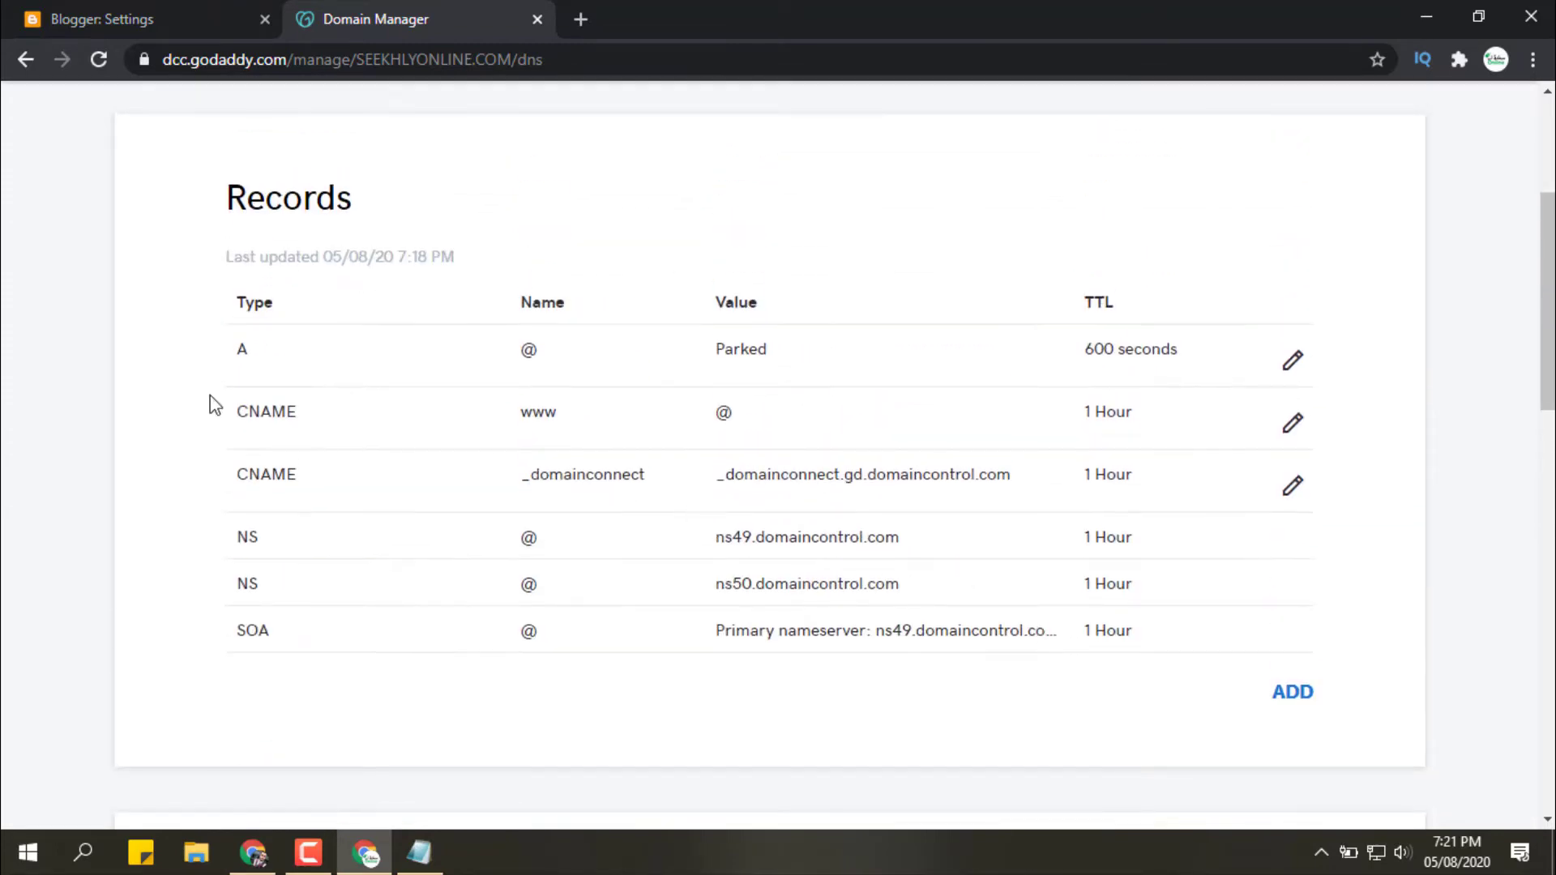
- Examine the type, name and value of the existing www CNAME record
left_click_drag(267, 410, 1358, 424)
left_click(426, 440)
left_click_drag(248, 417, 413, 420)
left_click(525, 403)
left_click_drag(519, 411, 577, 417)
left_click_drag(257, 407, 373, 423)
left_click(511, 418)
left_click(778, 429)
left_click_drag(693, 420, 829, 417)
- Edit the existing www CNAME record to point to ghs.google.com and save it
left_click(1291, 438)
left_click_drag(737, 532, 600, 533)
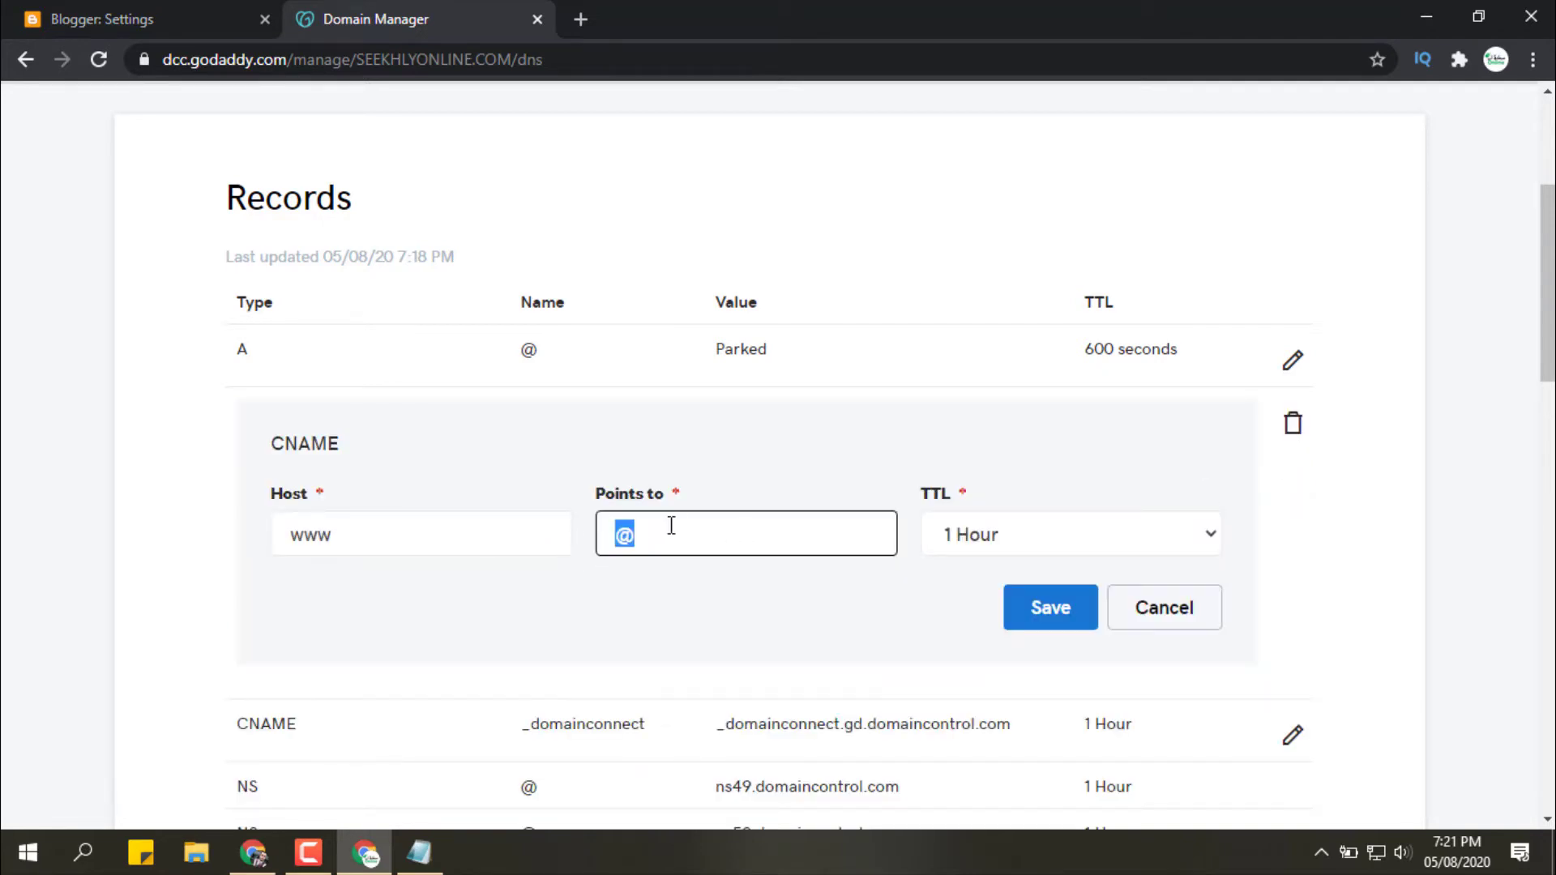
right_click(667, 537)
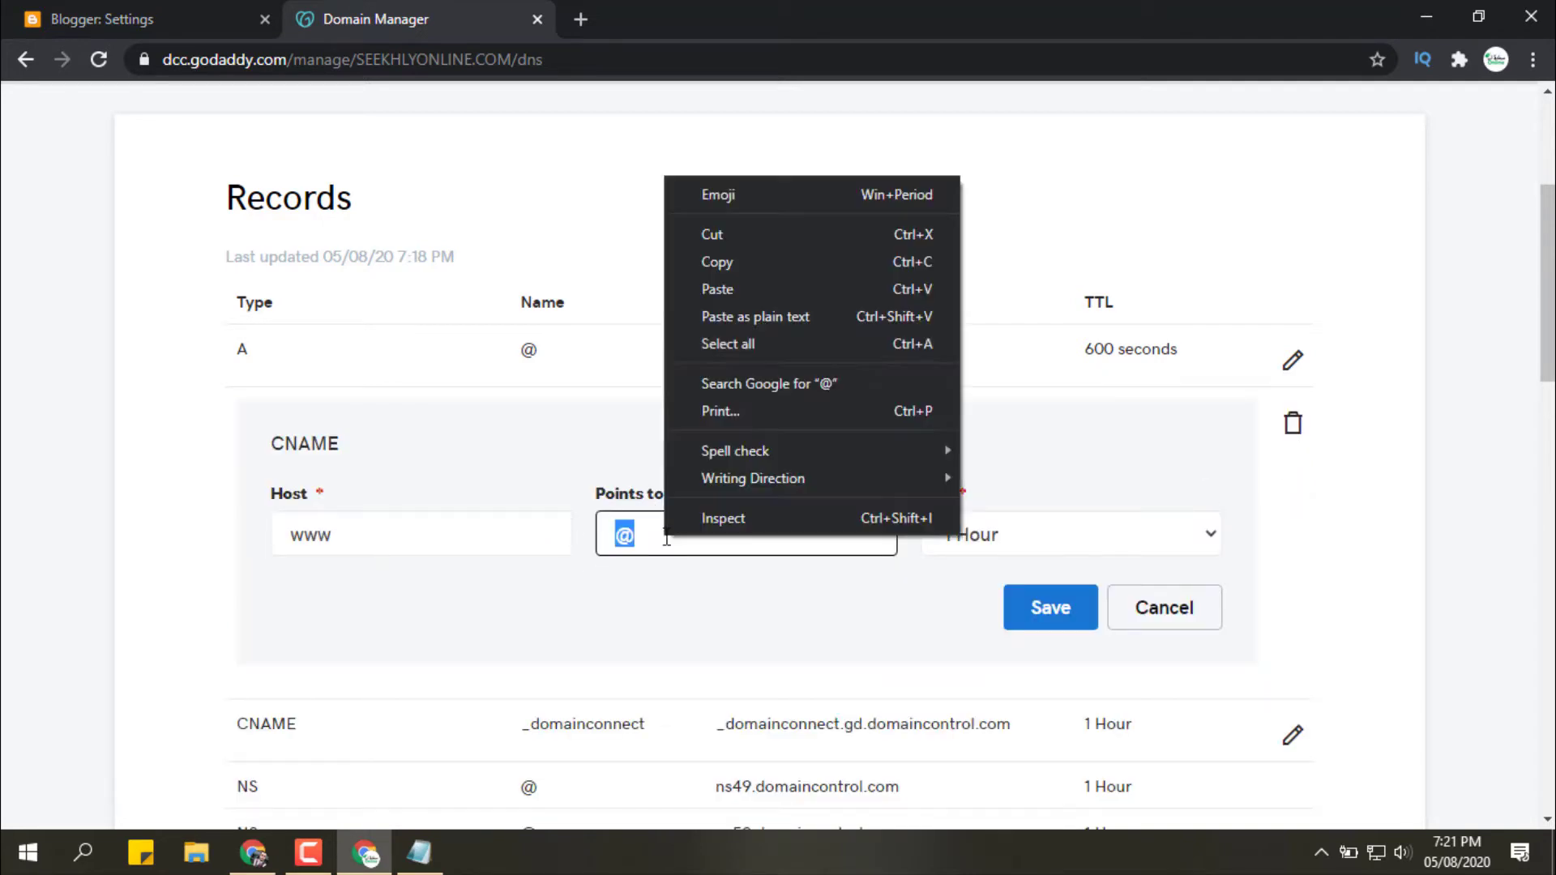
left_click(765, 286)
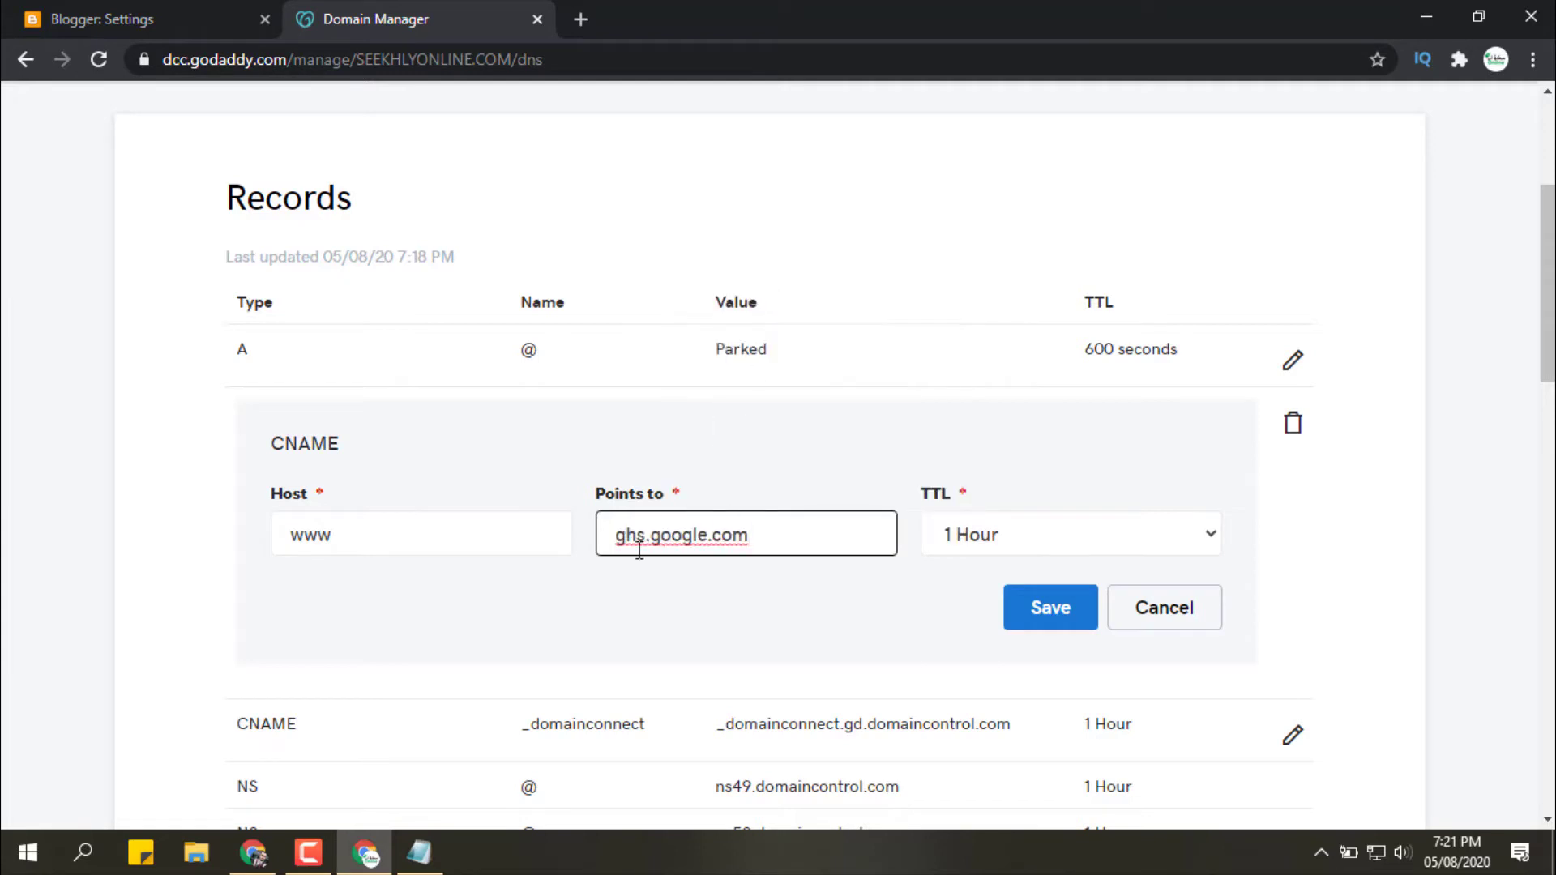
left_click(1061, 610)
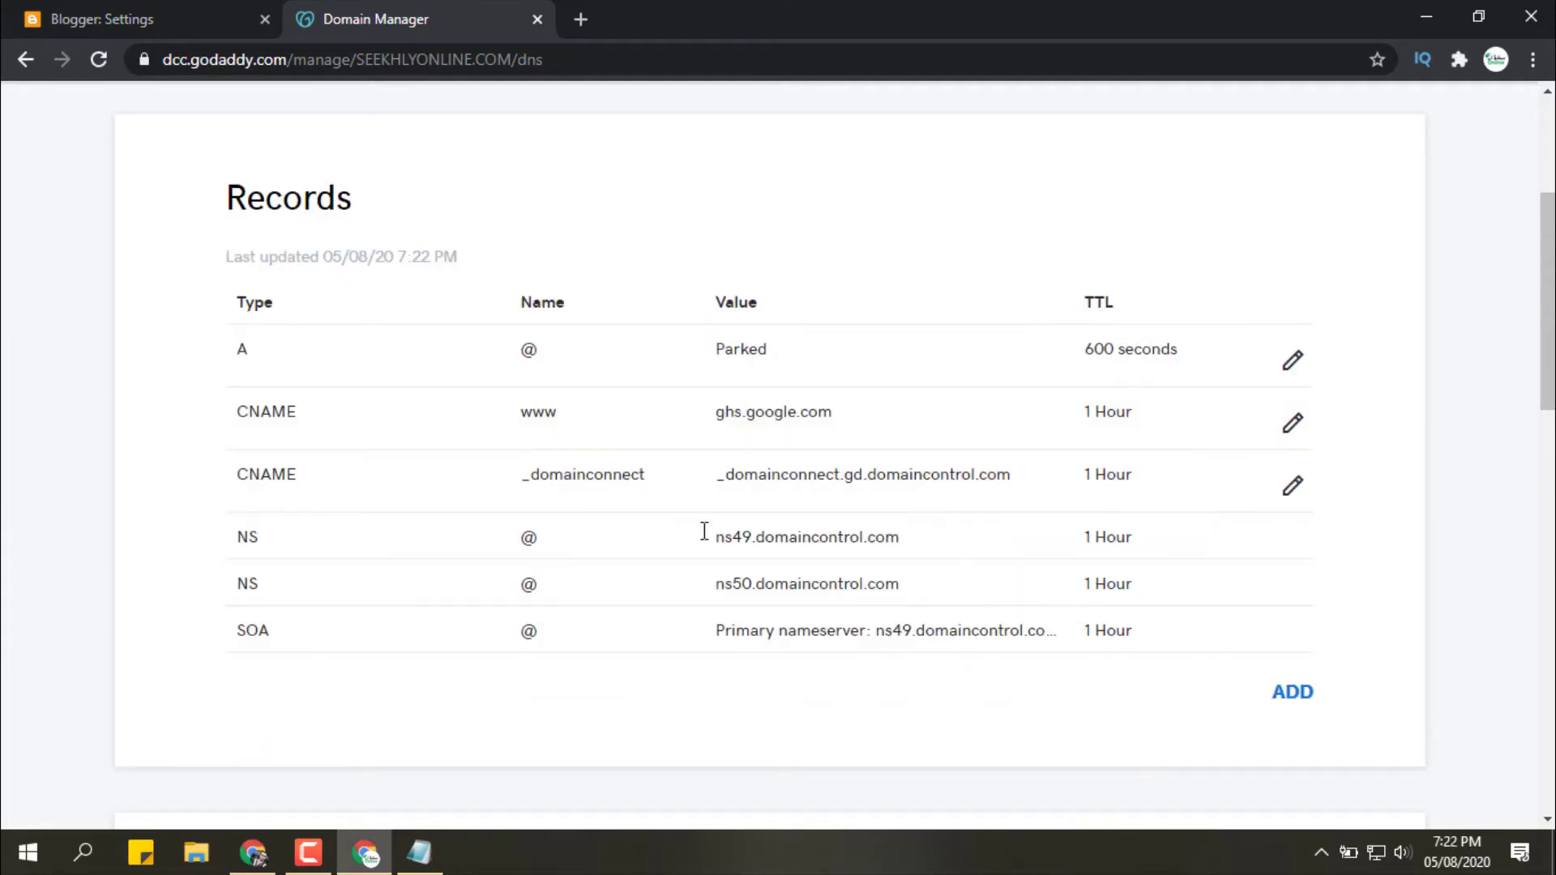
- Replace the host of the _domainconnect CNAME record with the verification name of the second entry in the Notepad notes
left_click_drag(238, 474, 649, 474)
left_click(1291, 486)
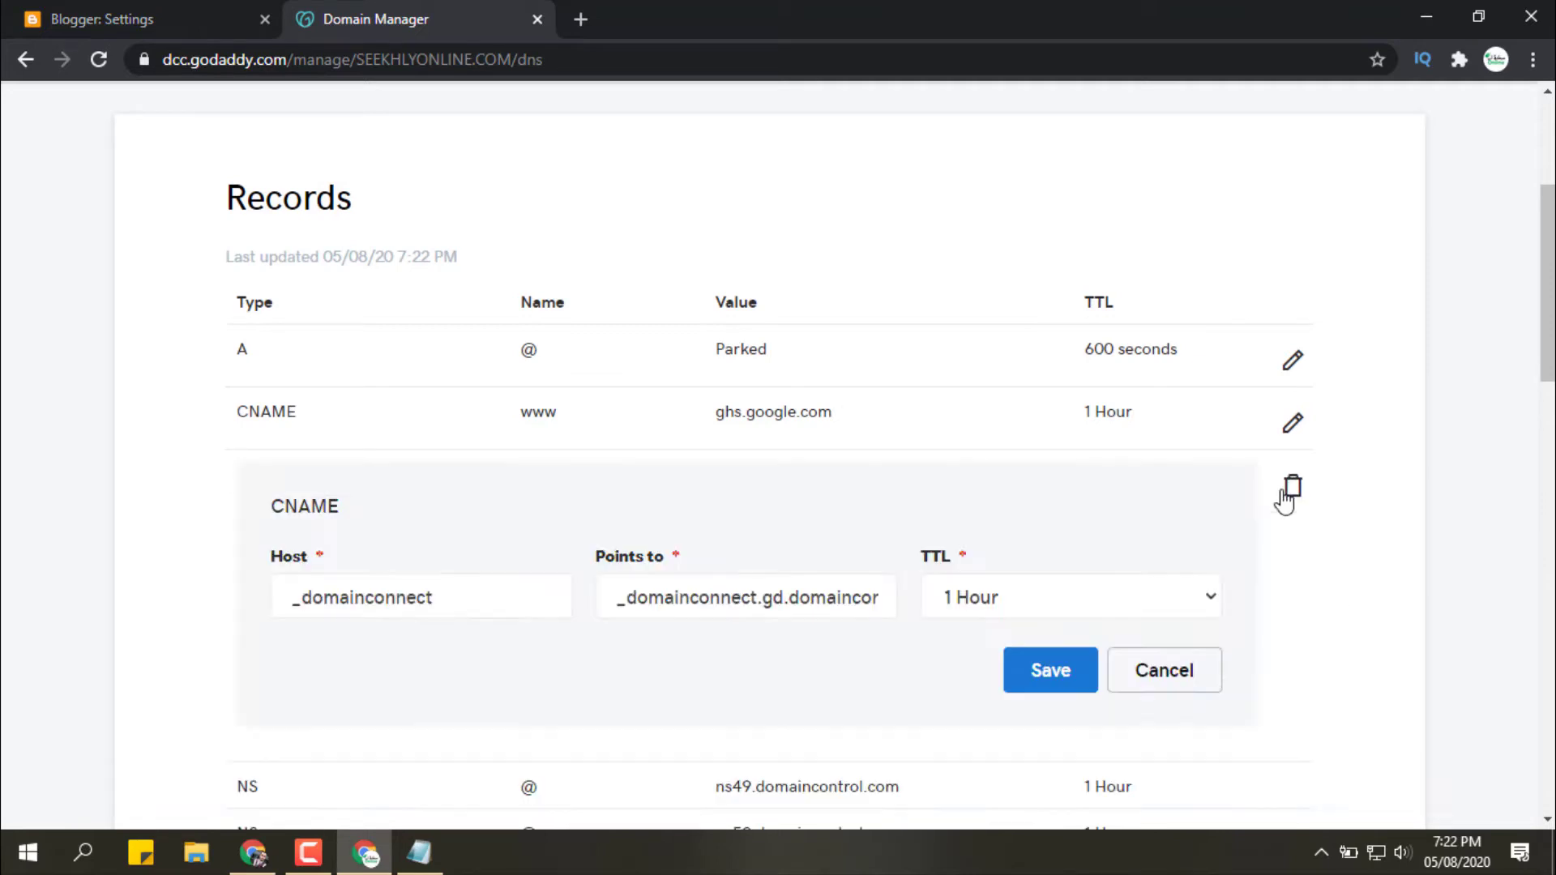
left_click_drag(461, 592, 257, 585)
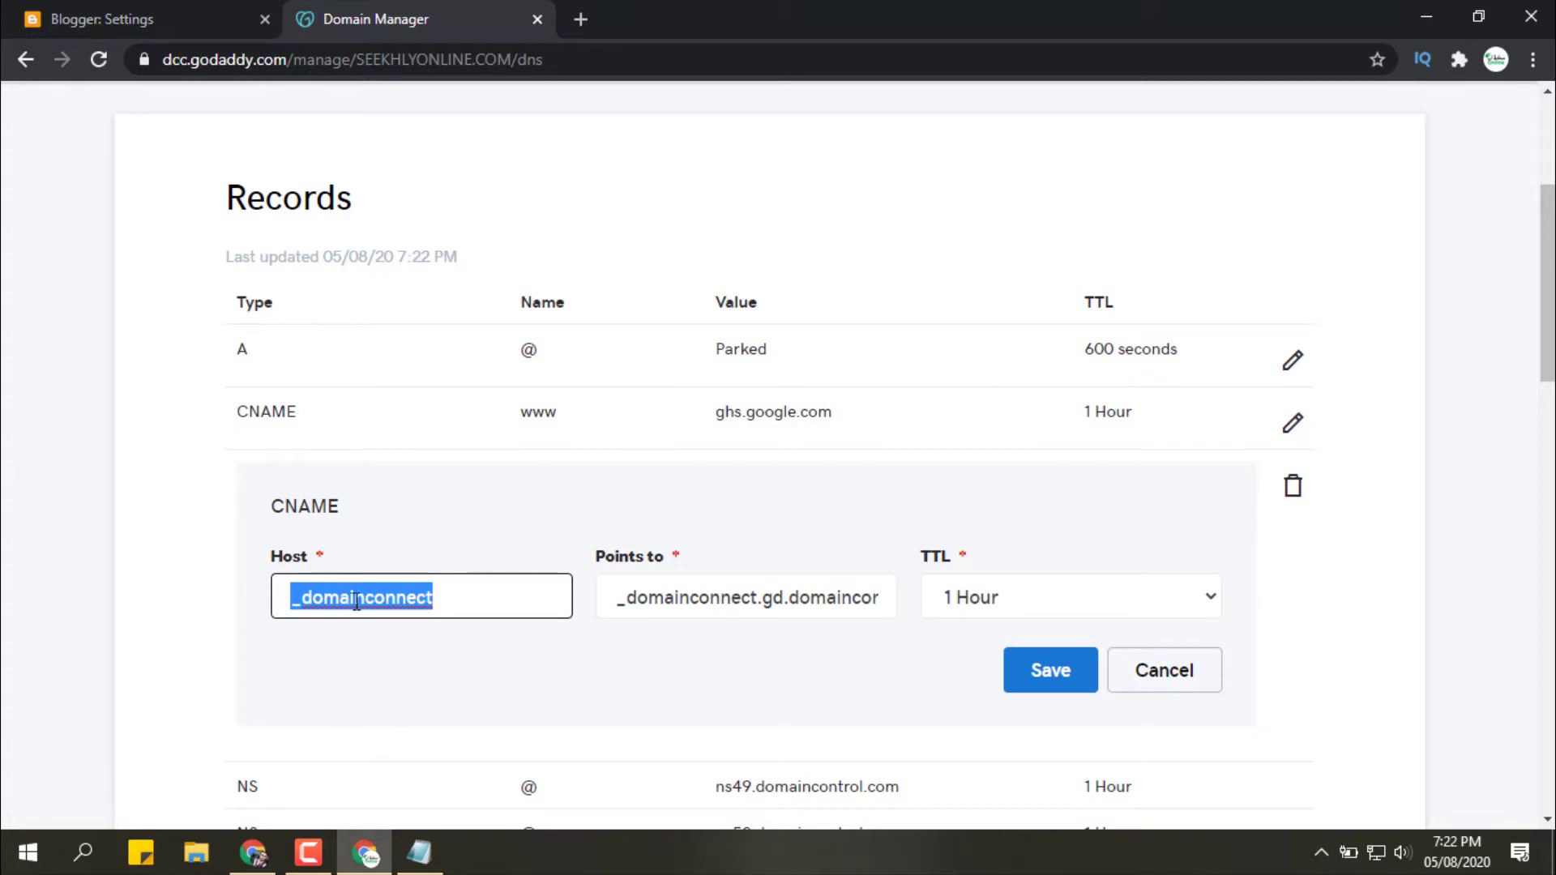
key("BackSpace")
left_click(419, 853)
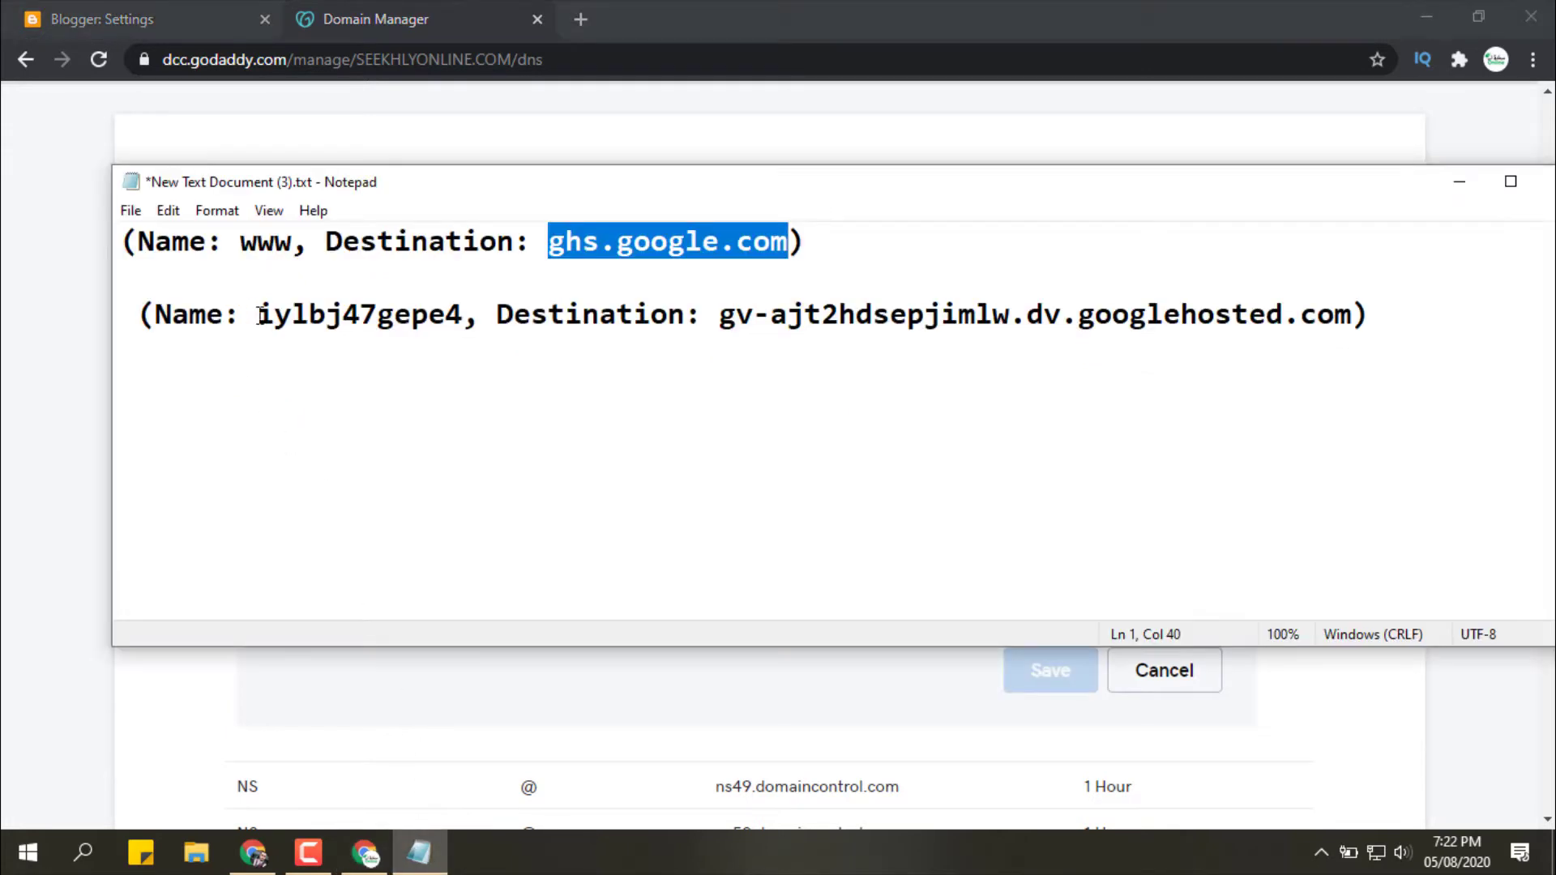
left_click_drag(257, 315, 466, 316)
right_click(444, 320)
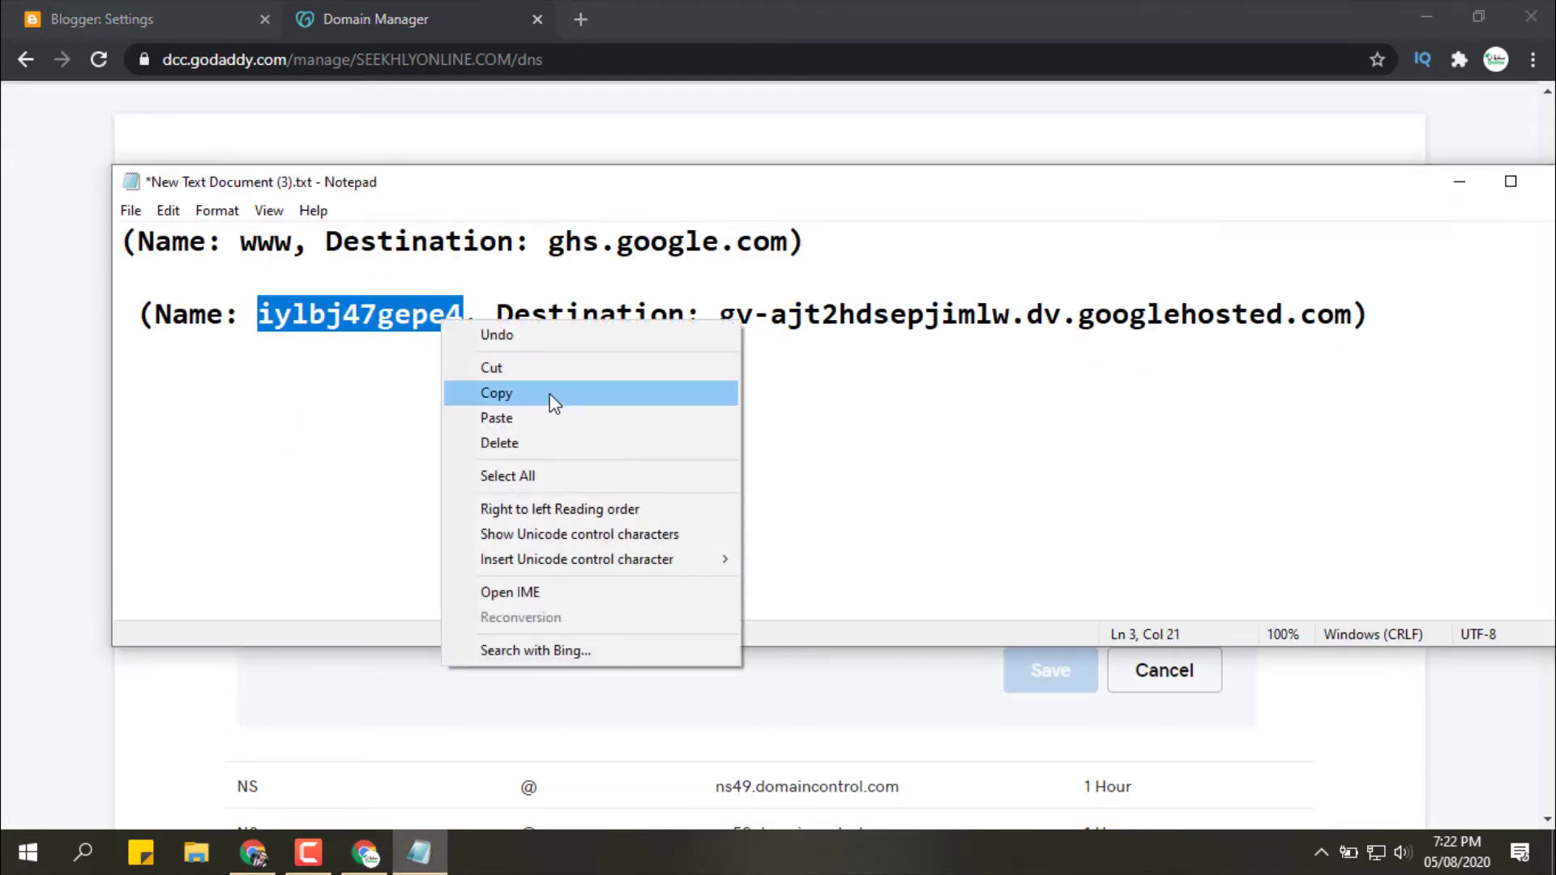
left_click(549, 400)
left_click(140, 690)
left_click(378, 600)
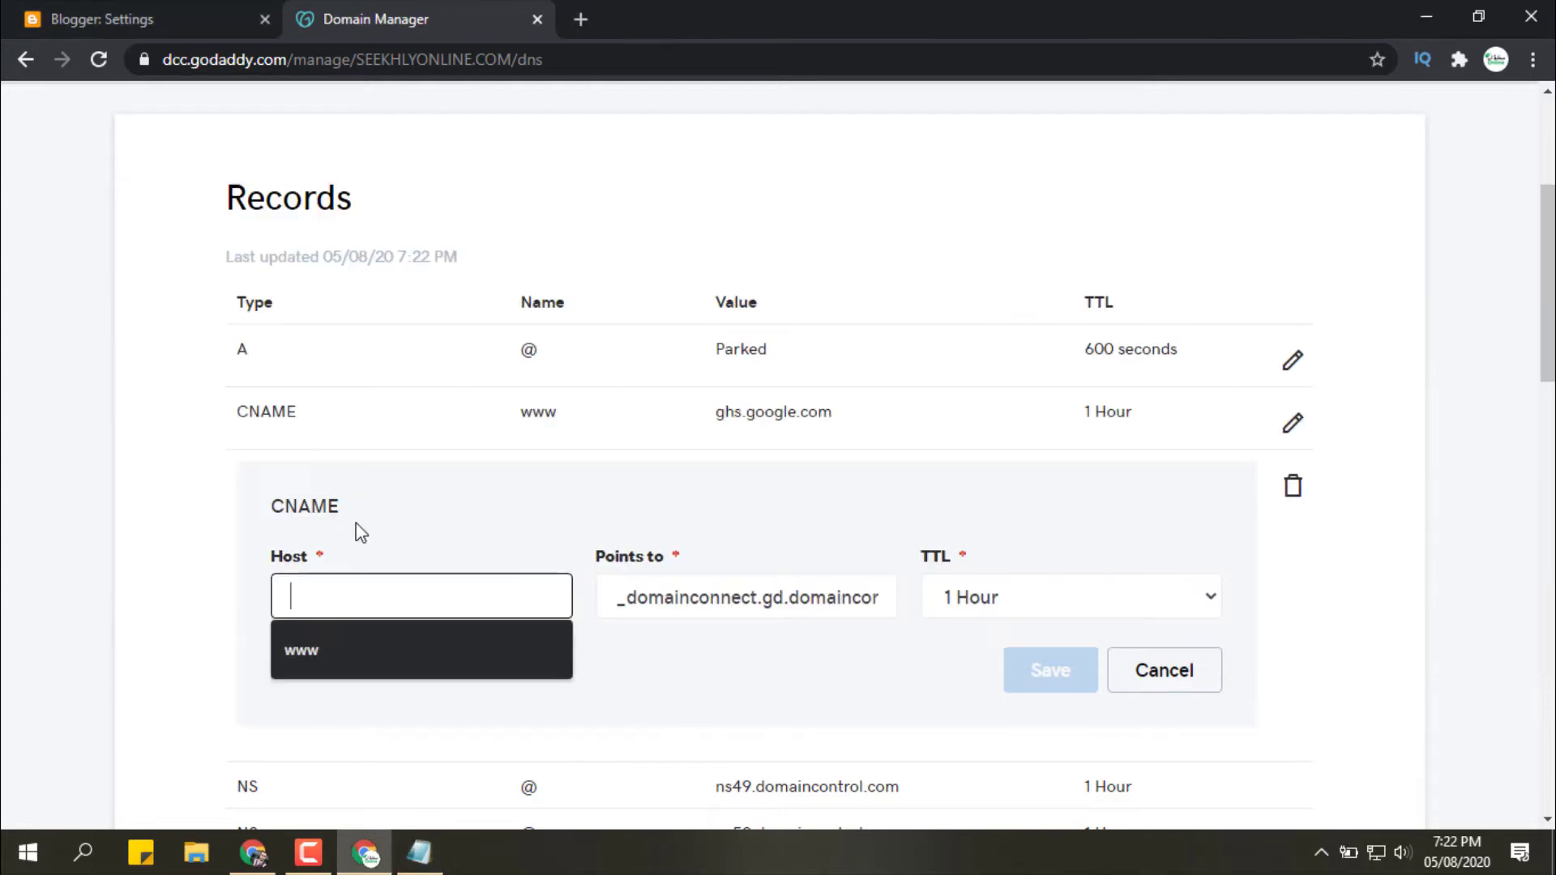
right_click(421, 600)
left_click(509, 415)
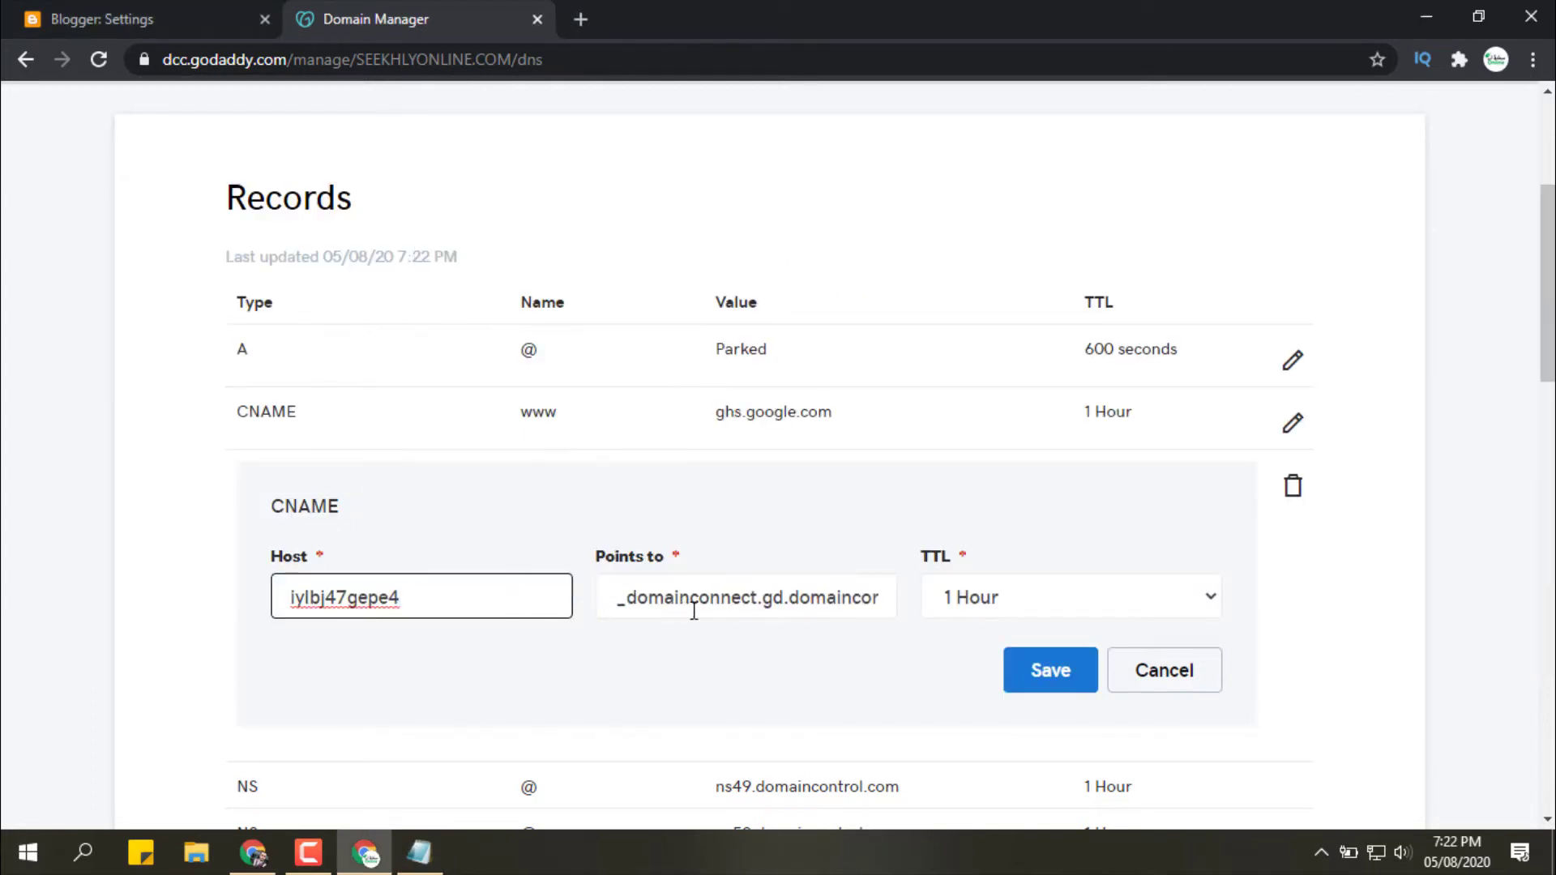
- Replace that CNAME record's Points to value with the googlehosted.com verification destination from the Notepad notes, and save the record
left_click_drag(624, 604, 1053, 591)
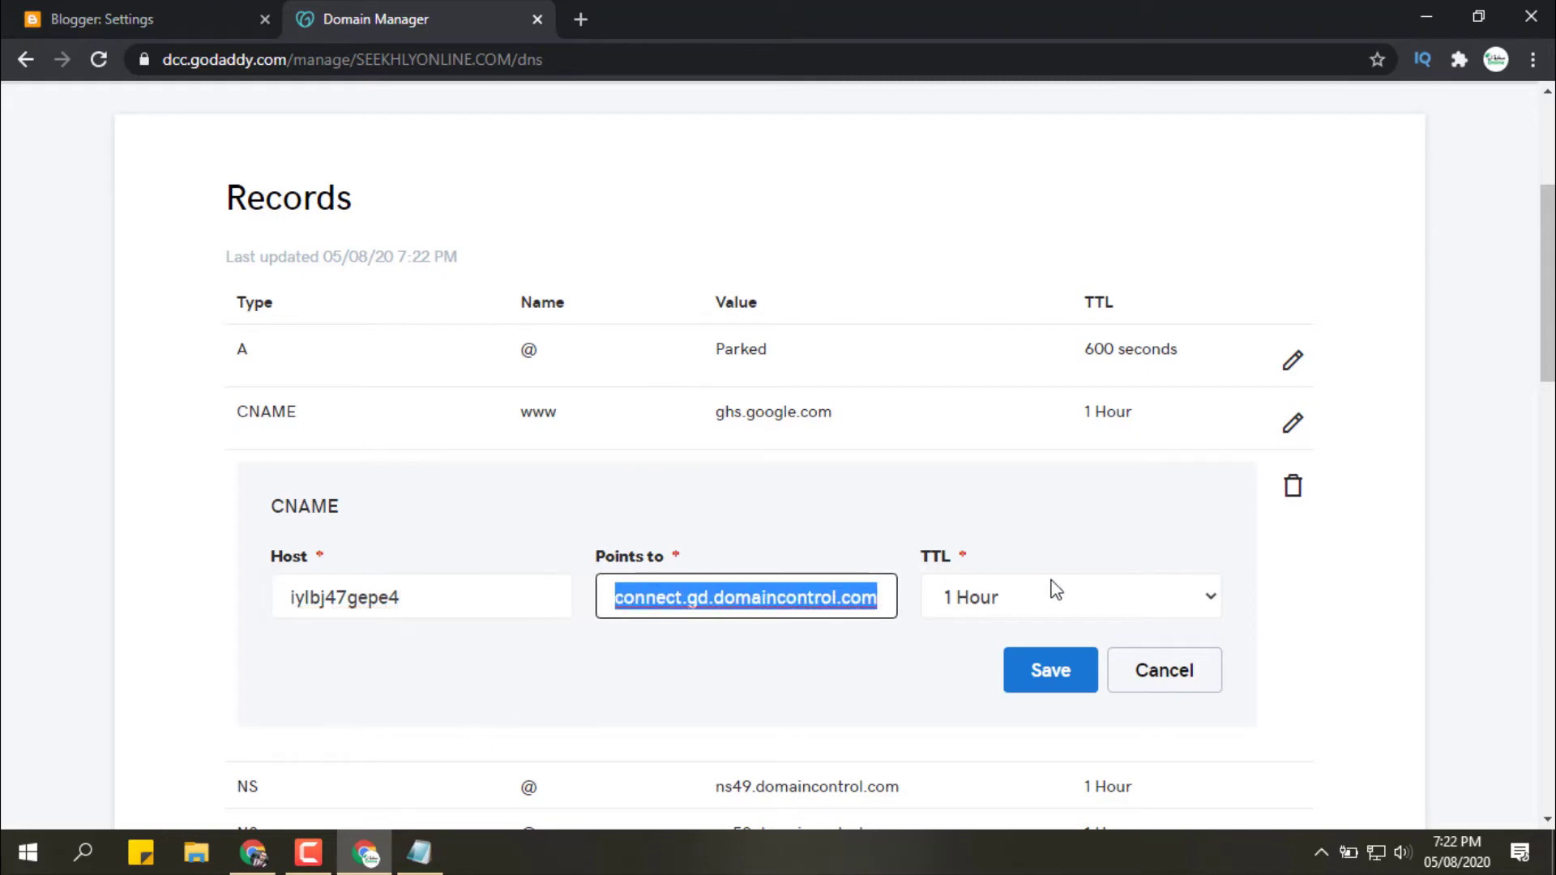
key("BackSpace")
left_click(416, 865)
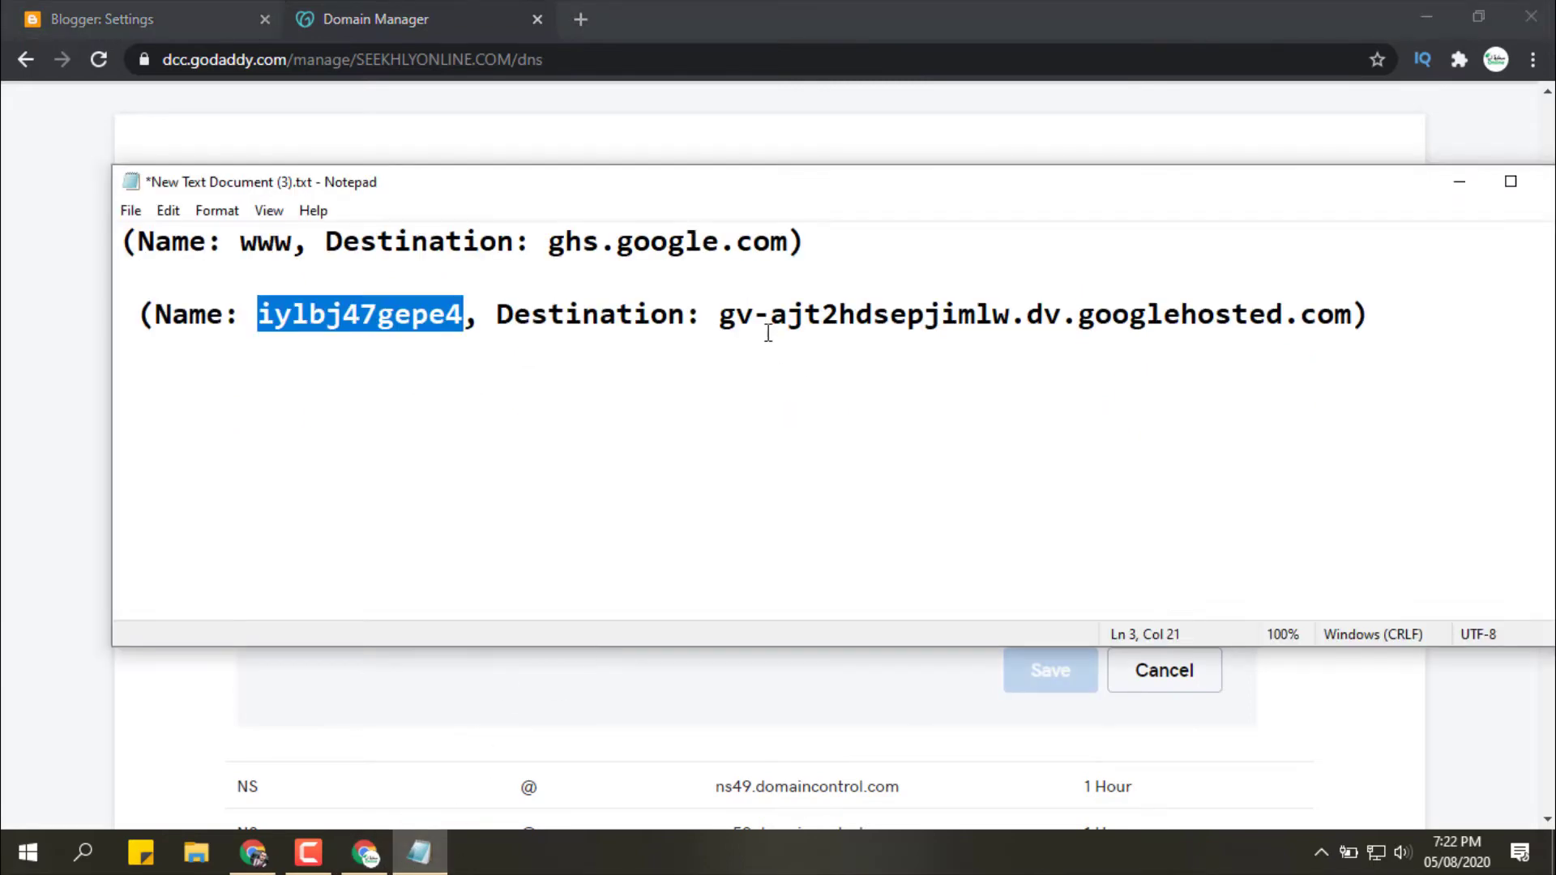
left_click_drag(721, 317, 1348, 308)
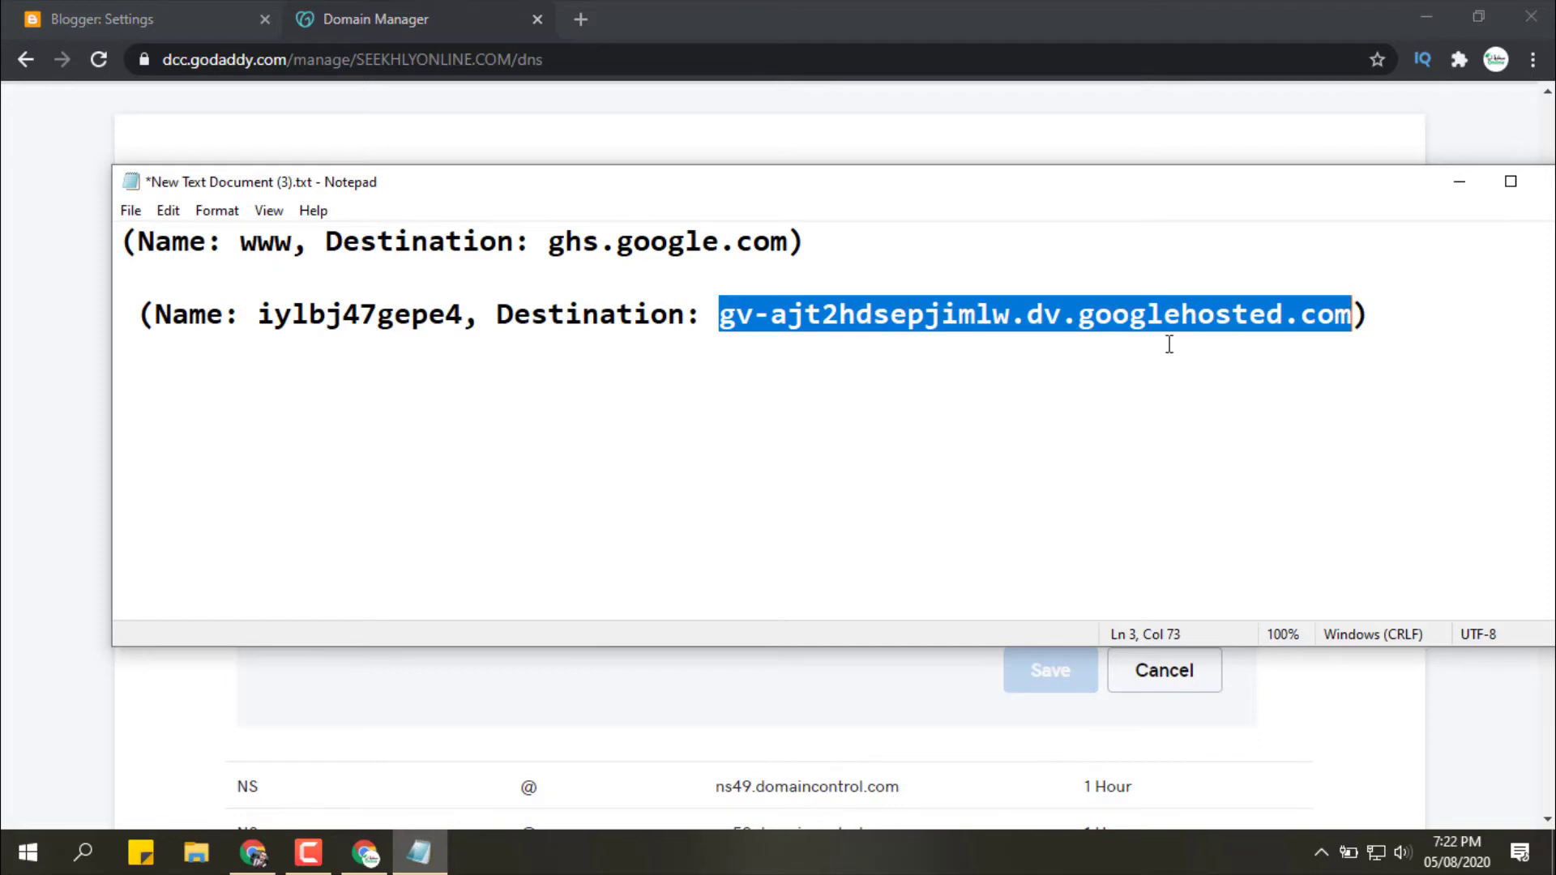
right_click(1075, 318)
left_click(1090, 392)
left_click(4, 556)
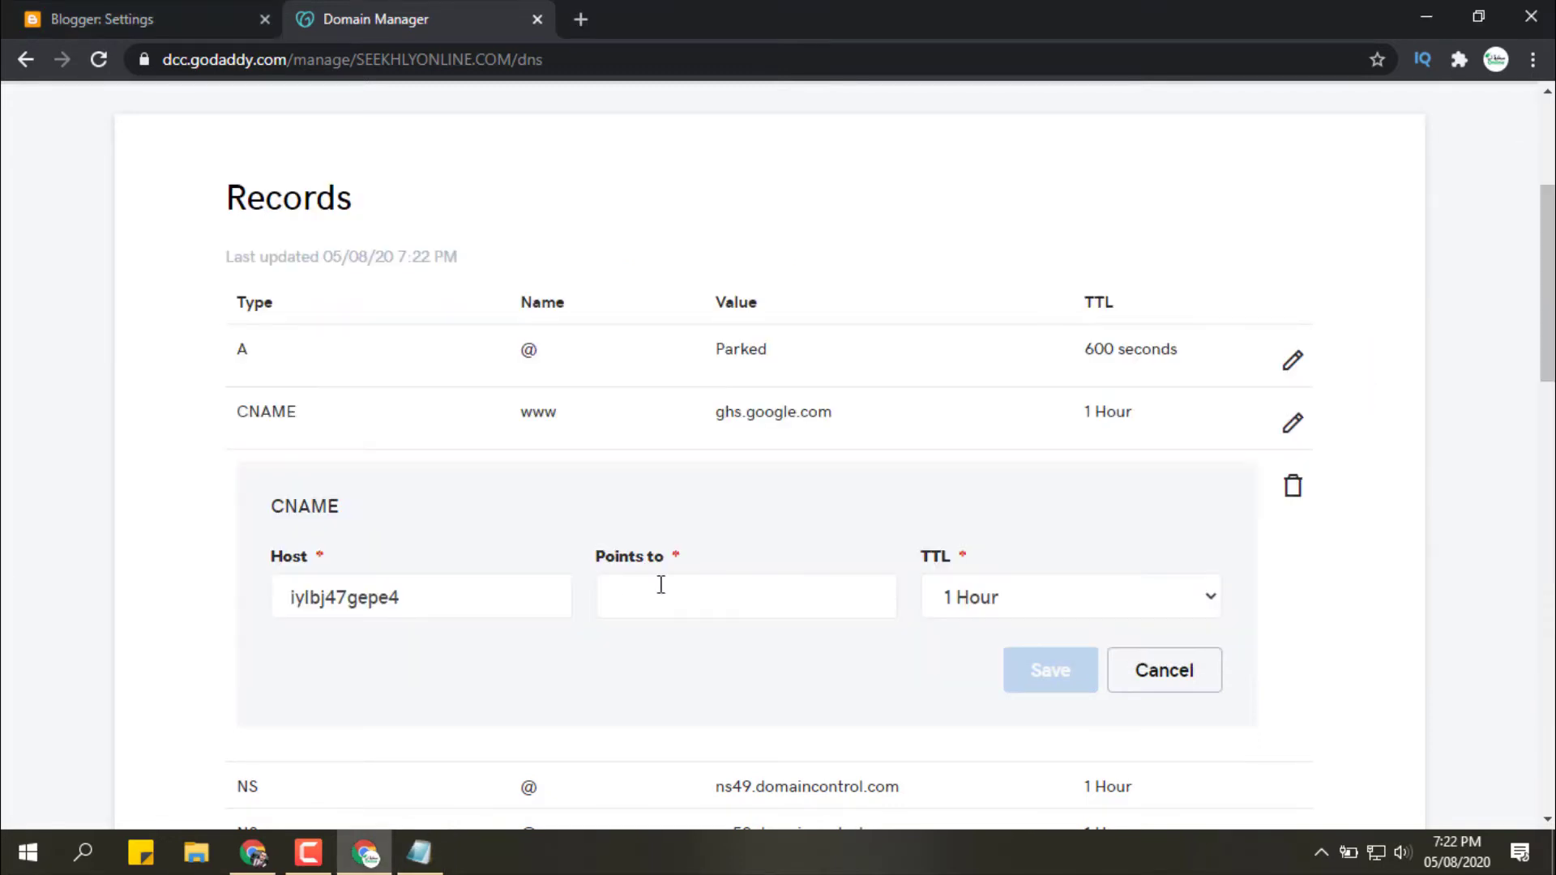
left_click(661, 584)
right_click(661, 584)
left_click(791, 403)
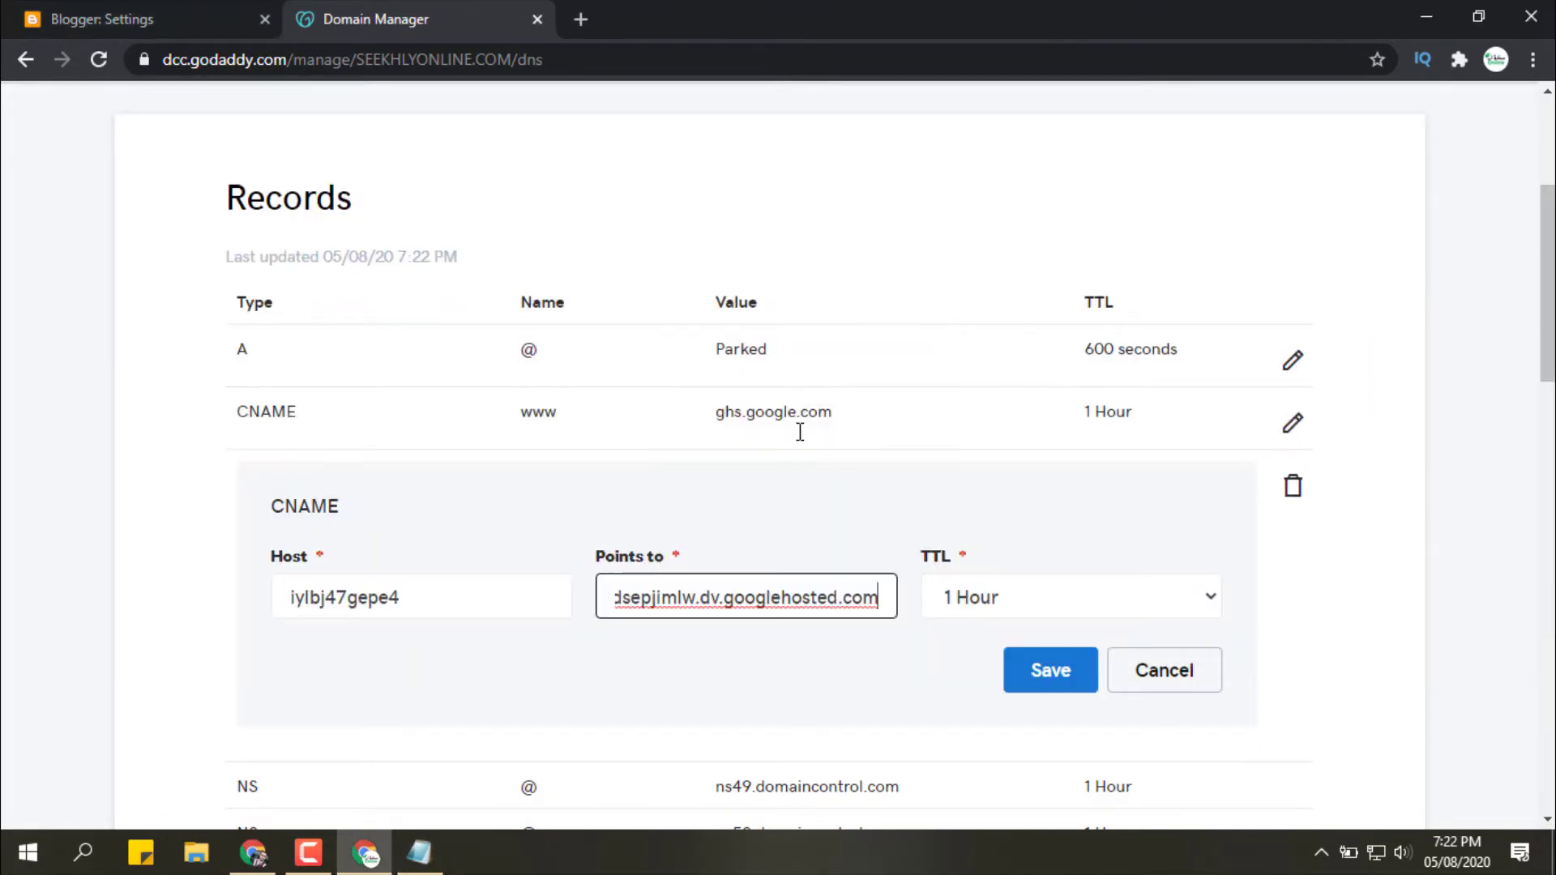
left_click(1044, 675)
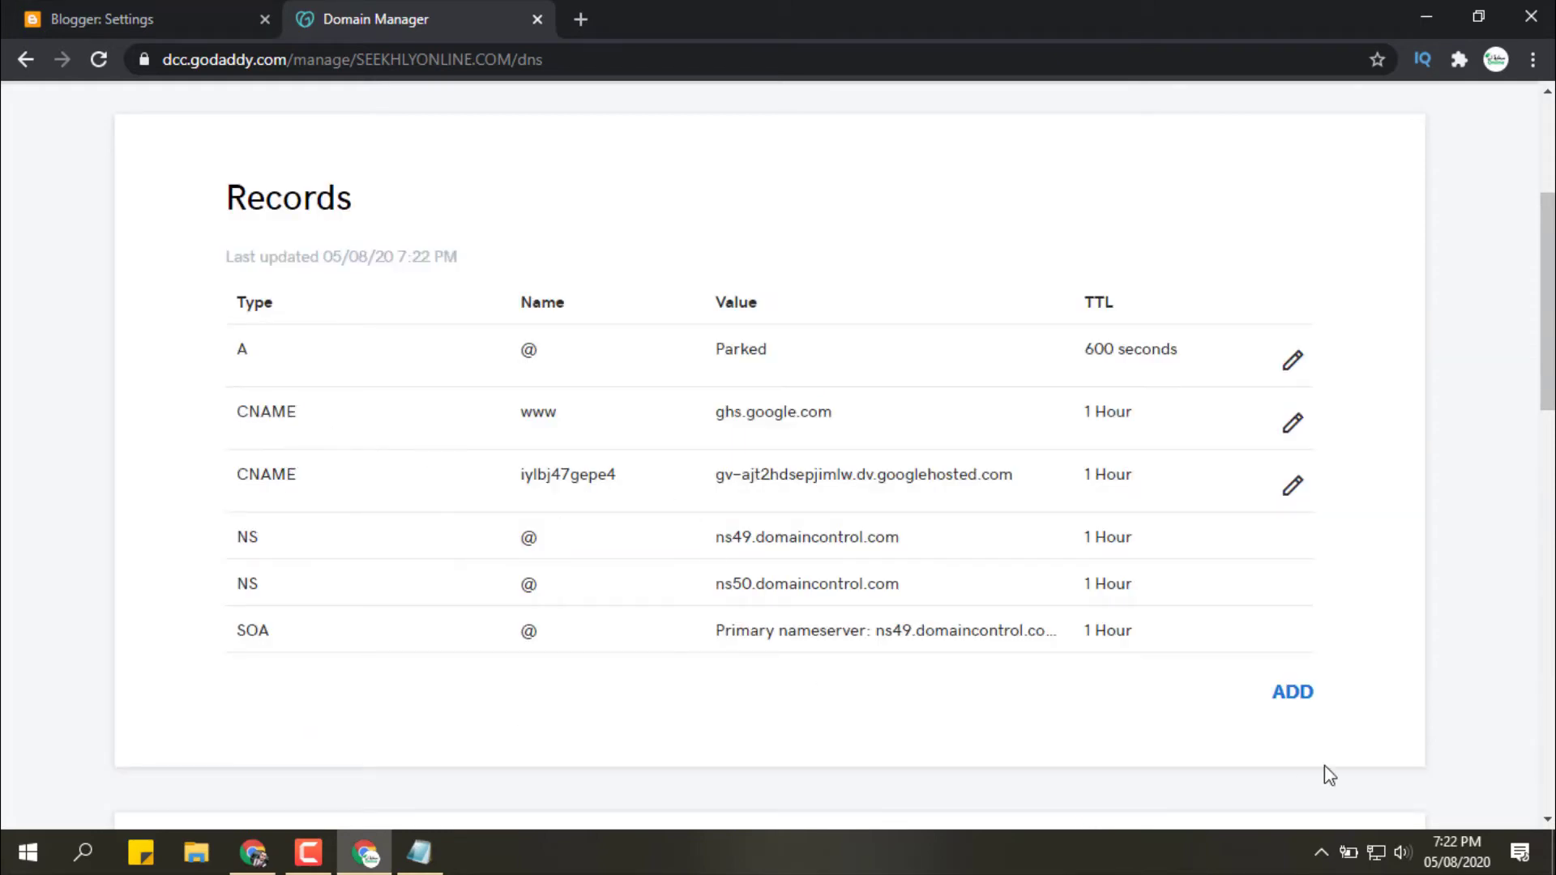
- Copy the support.google.com/blogger/answer/1233387 address from Blogger's custom domain error message and open it in a new browser tab
left_click(137, 19)
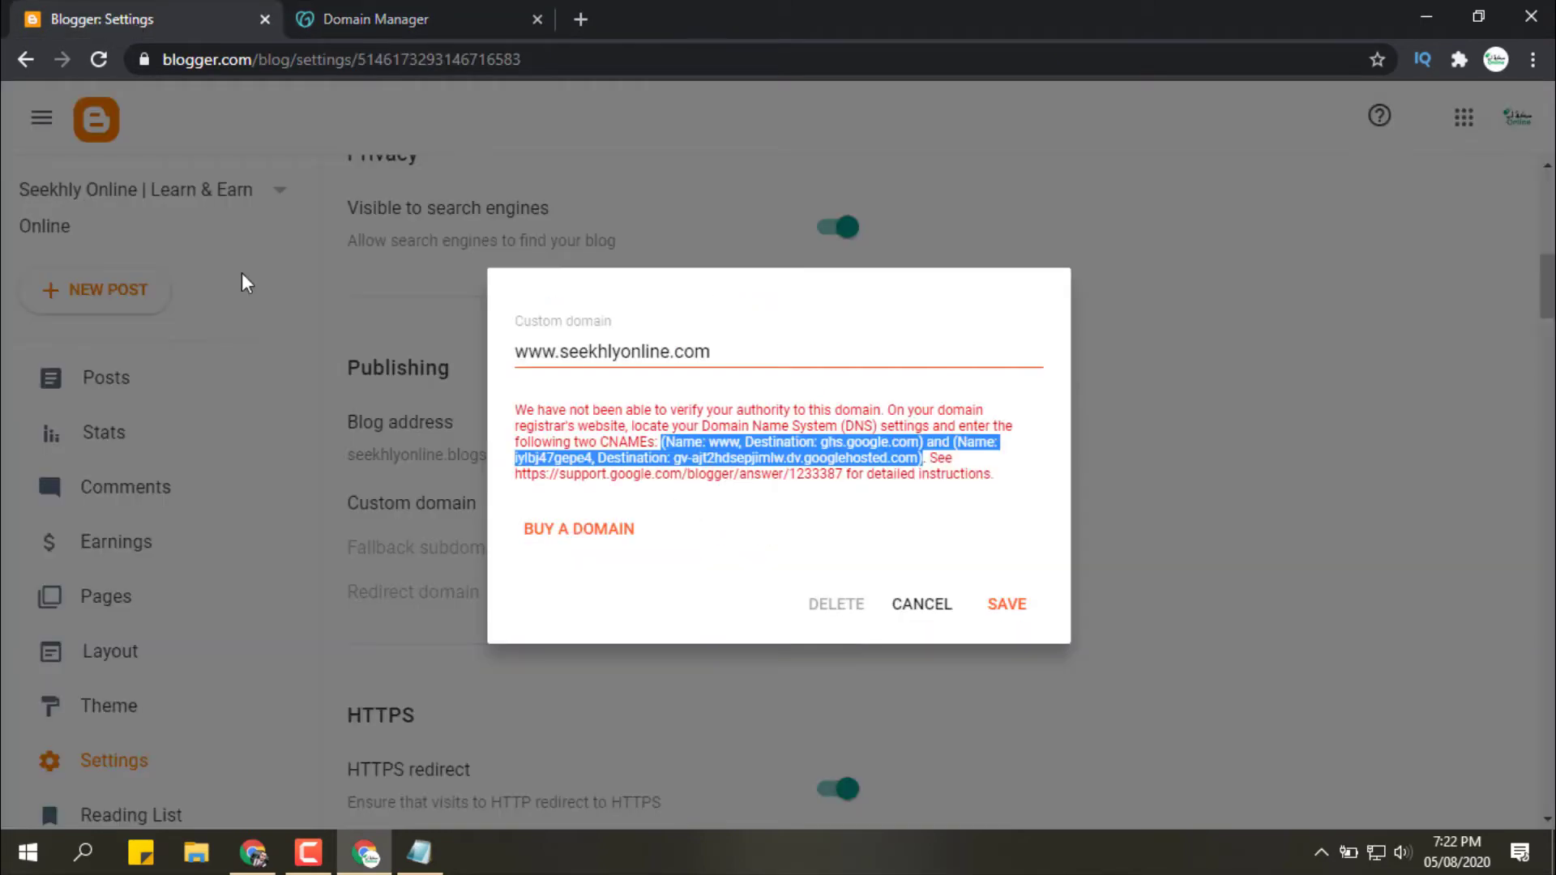
left_click(801, 468)
left_click_drag(845, 476, 512, 487)
right_click(558, 476)
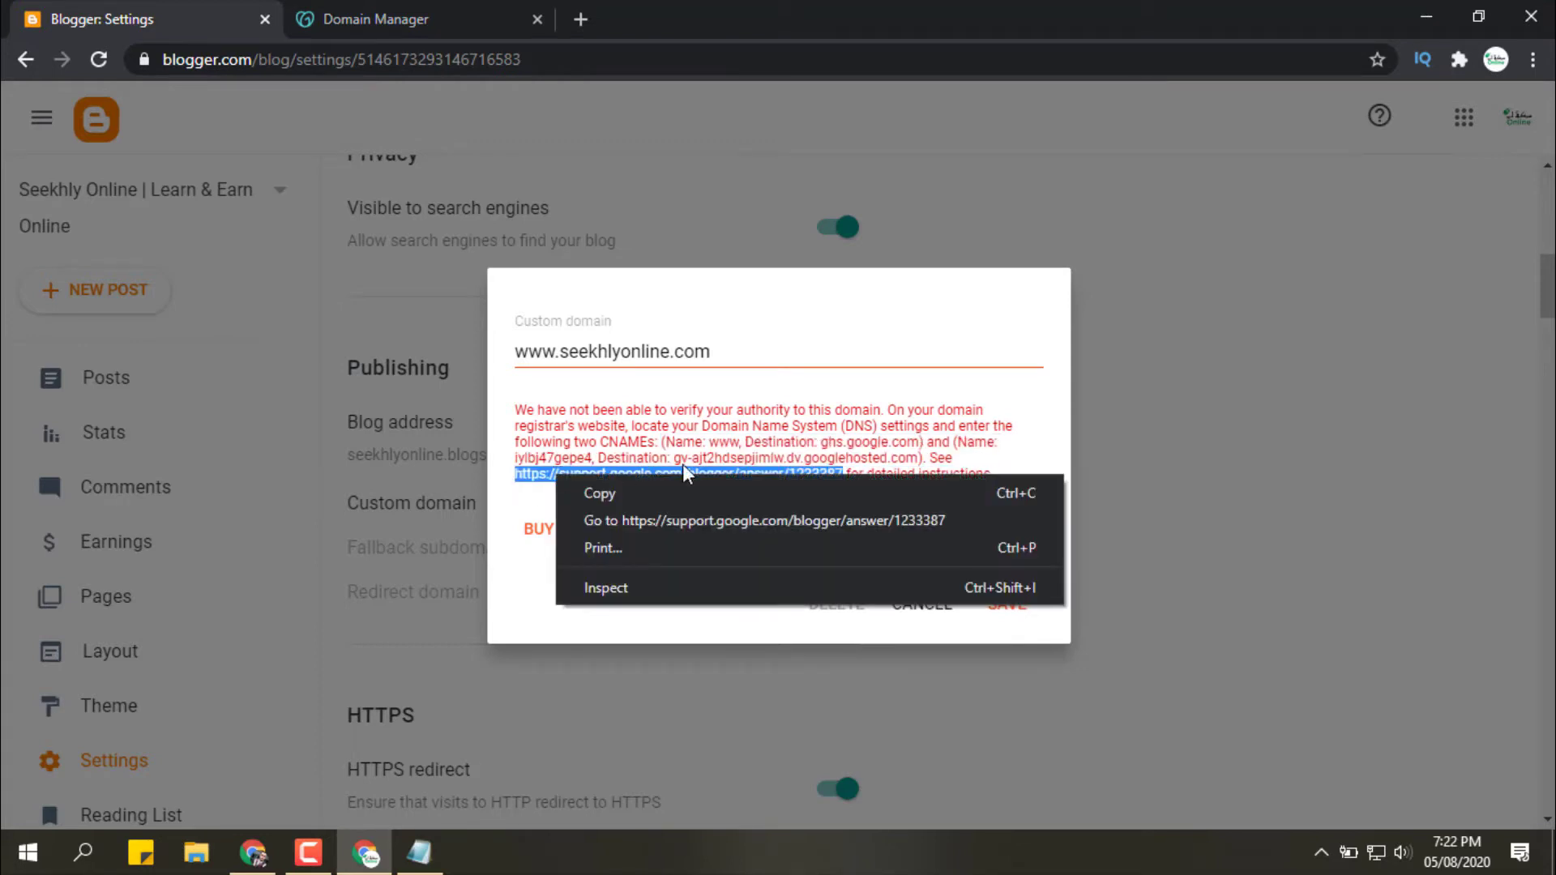
left_click(676, 494)
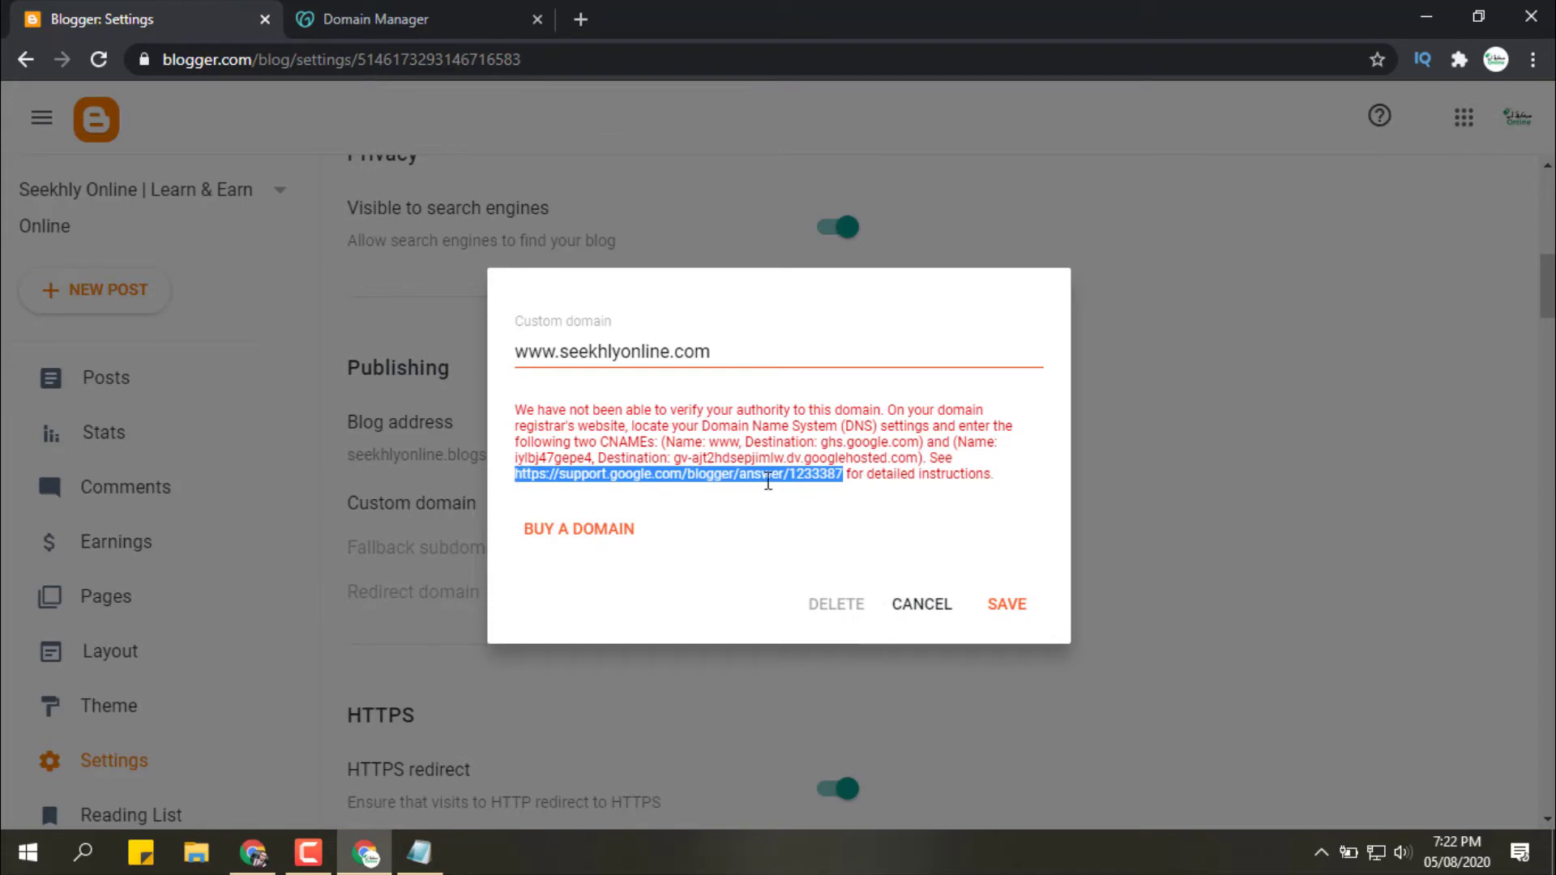
left_click(582, 17)
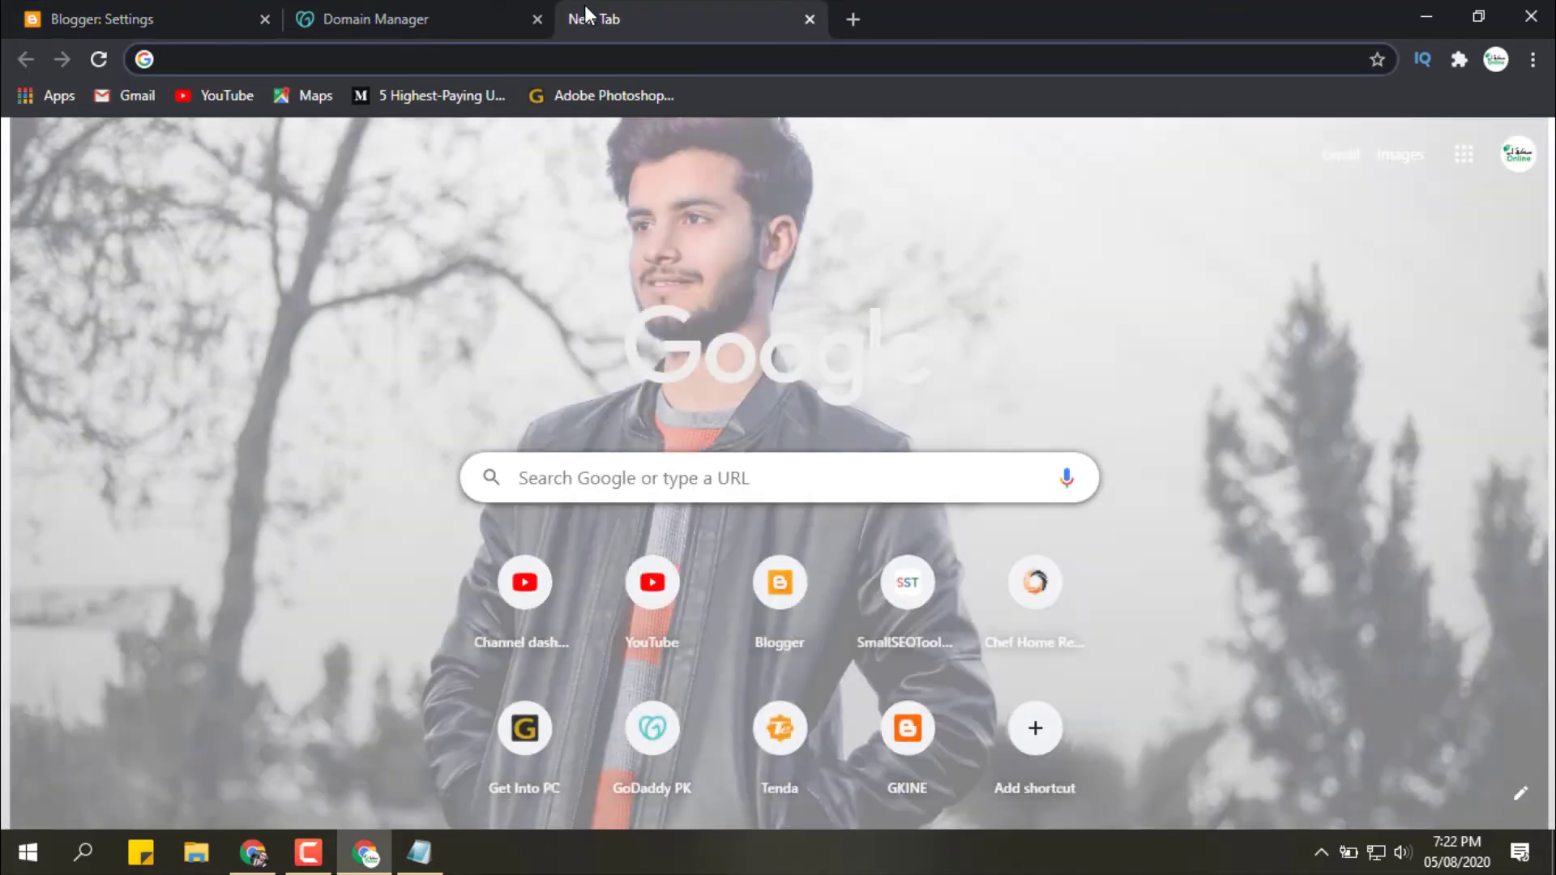
key("ctrl+v")
key("Return")
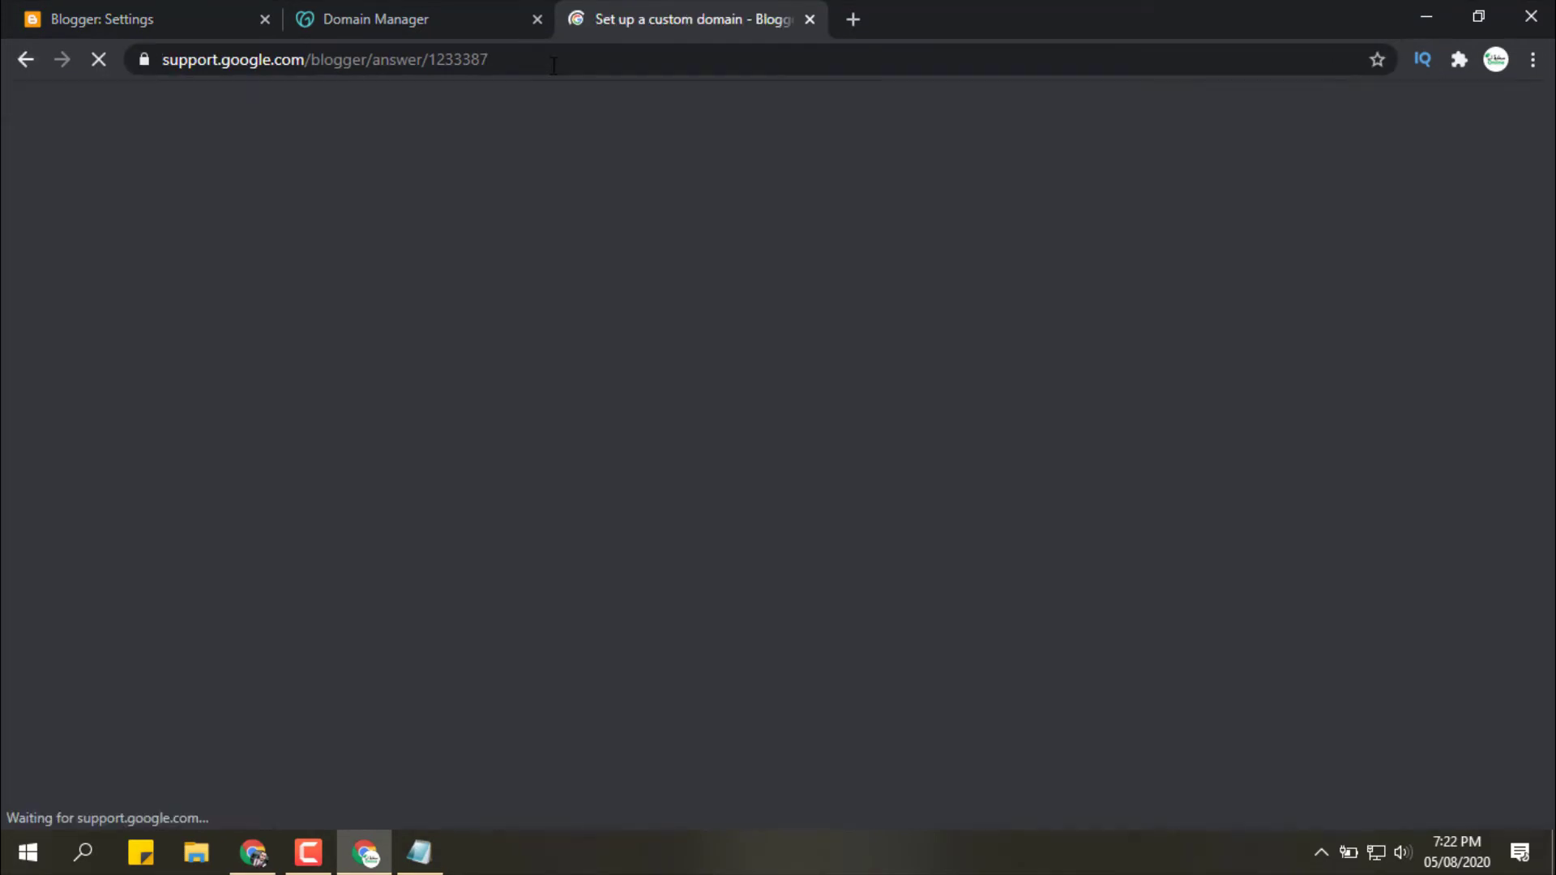
- Copy the first Google A-record IP, 216.239.32.21, from Step 3 of the custom domain help article
scroll(512, 368, "down", 8)
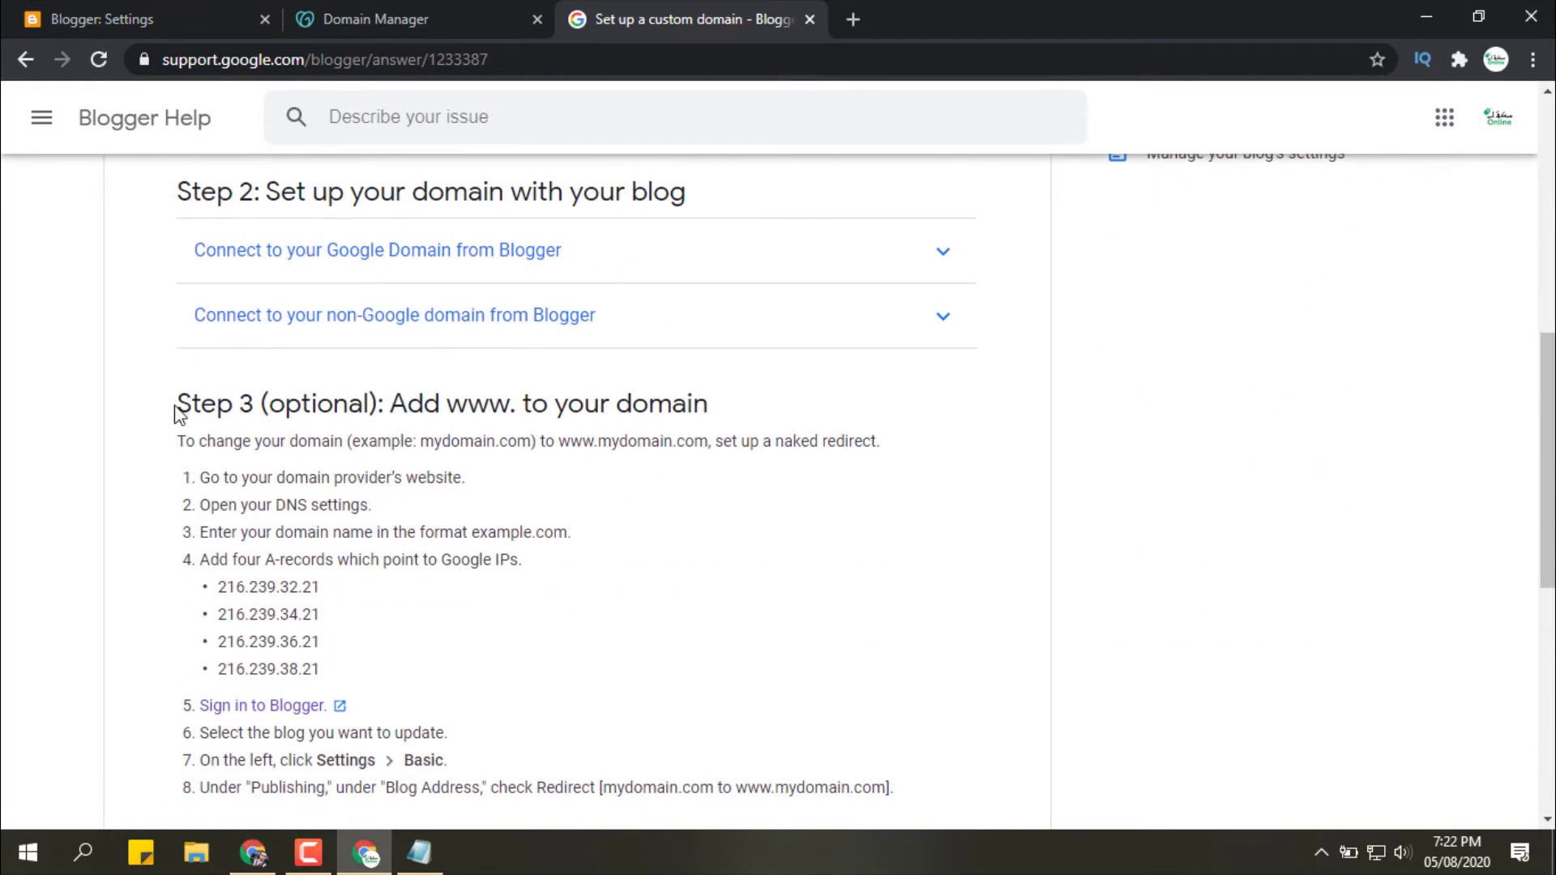
scroll(383, 400, "down", 3)
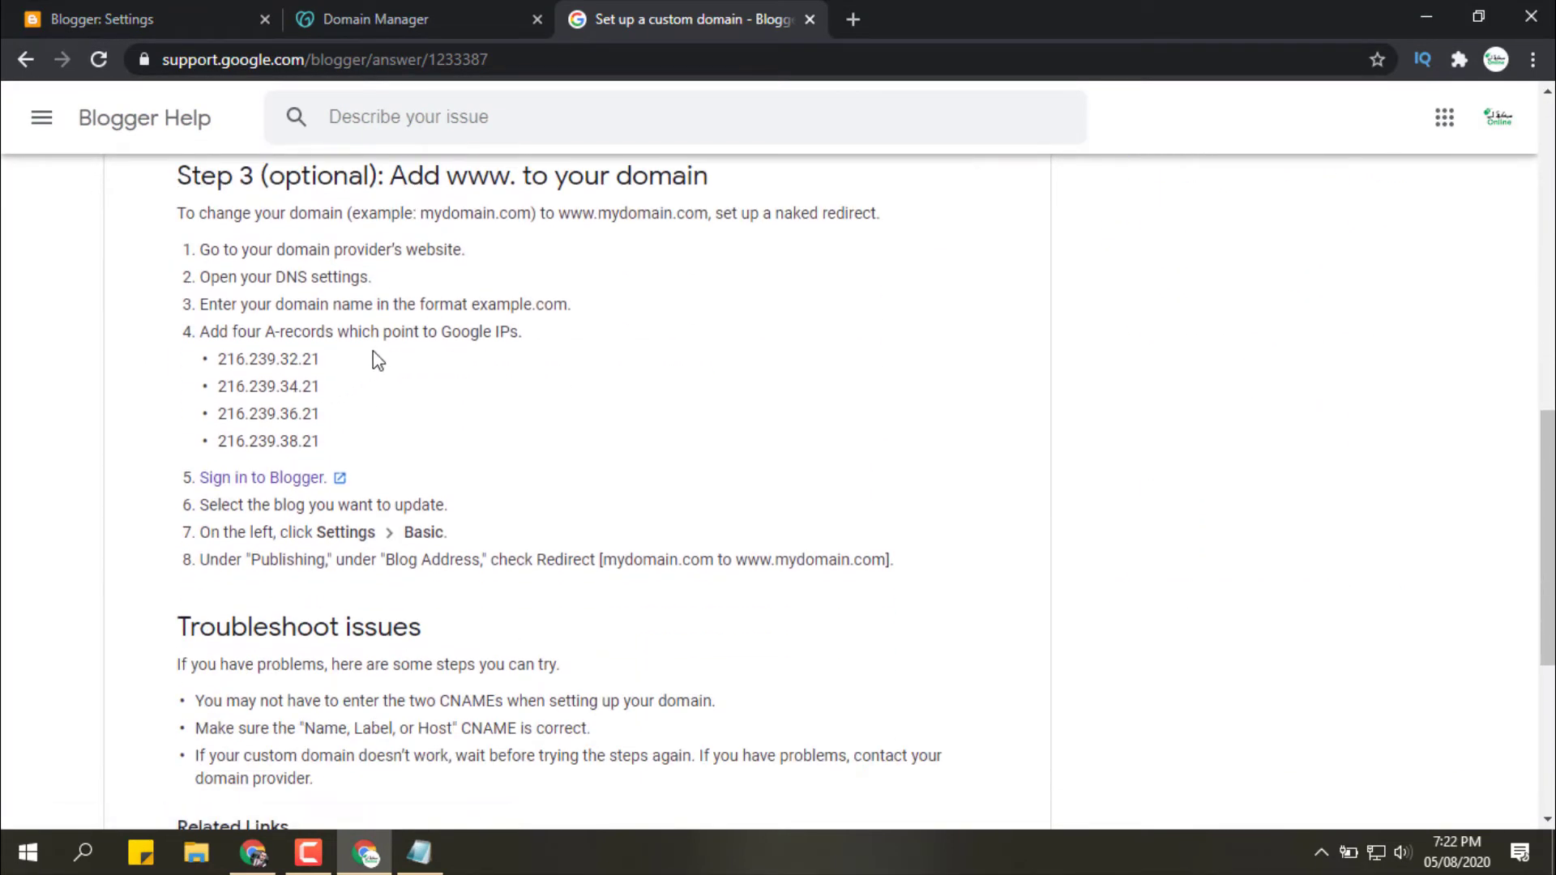
scroll(375, 357, "up", 2)
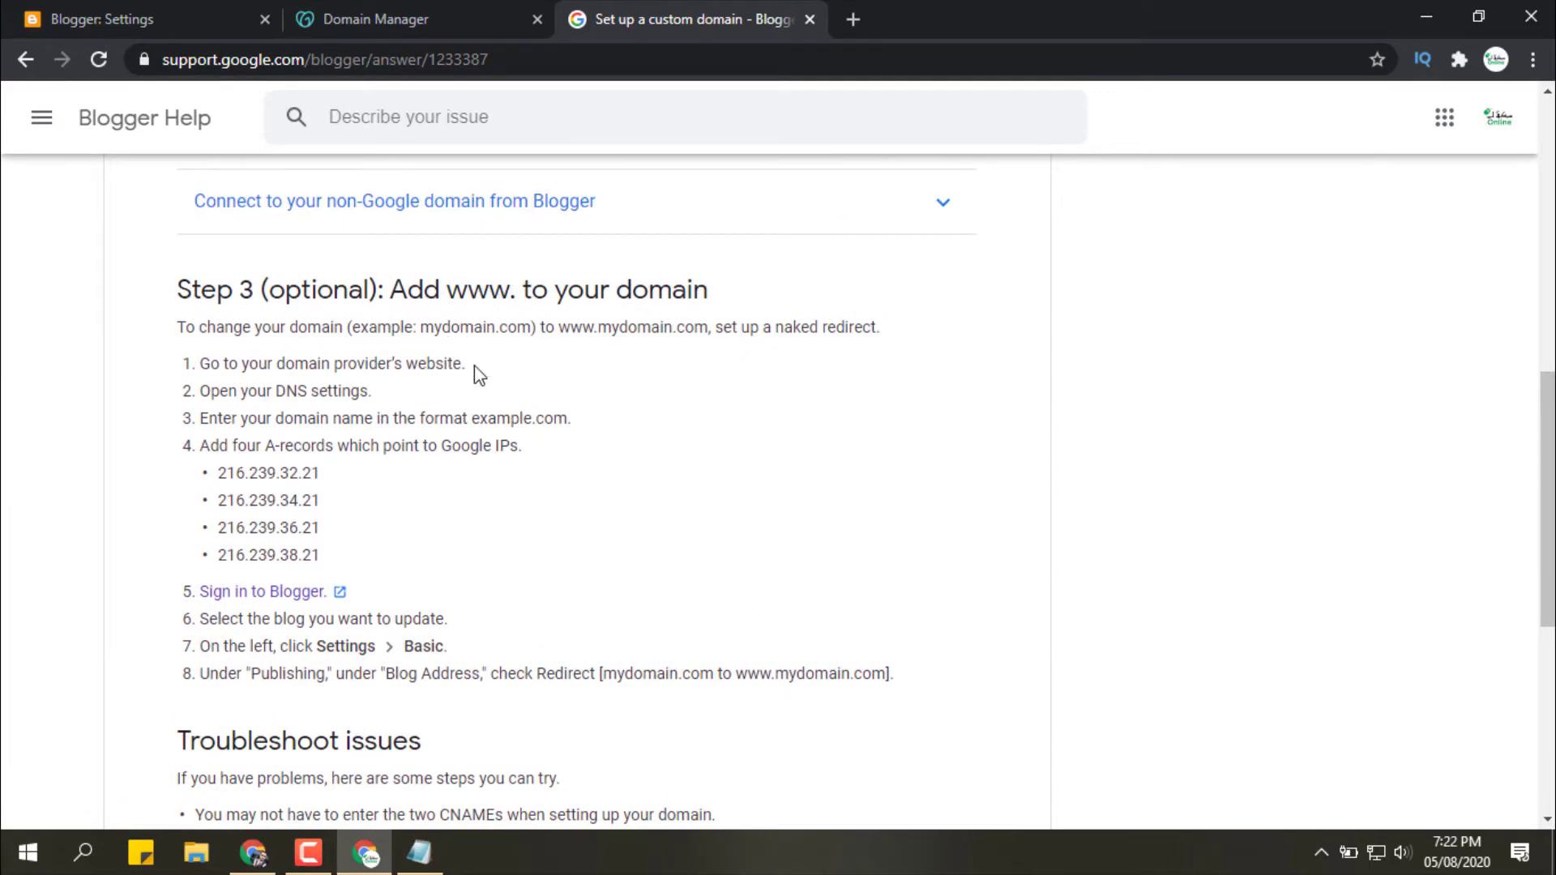
left_click_drag(283, 469, 230, 470)
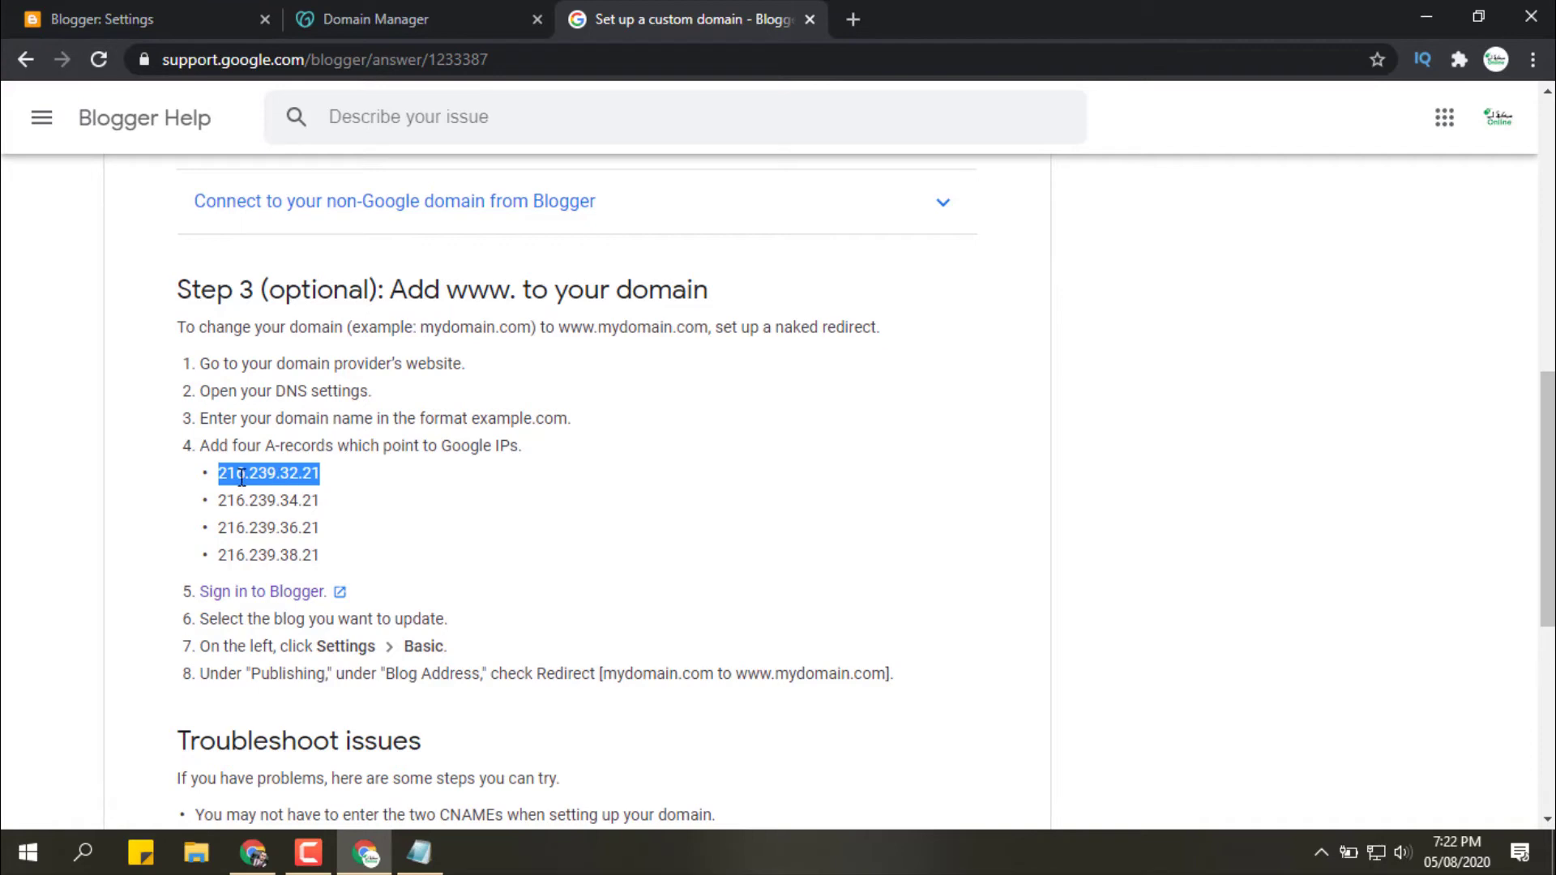
left_click(215, 466)
left_click_drag(217, 476, 337, 478)
right_click(276, 473)
left_click(314, 487)
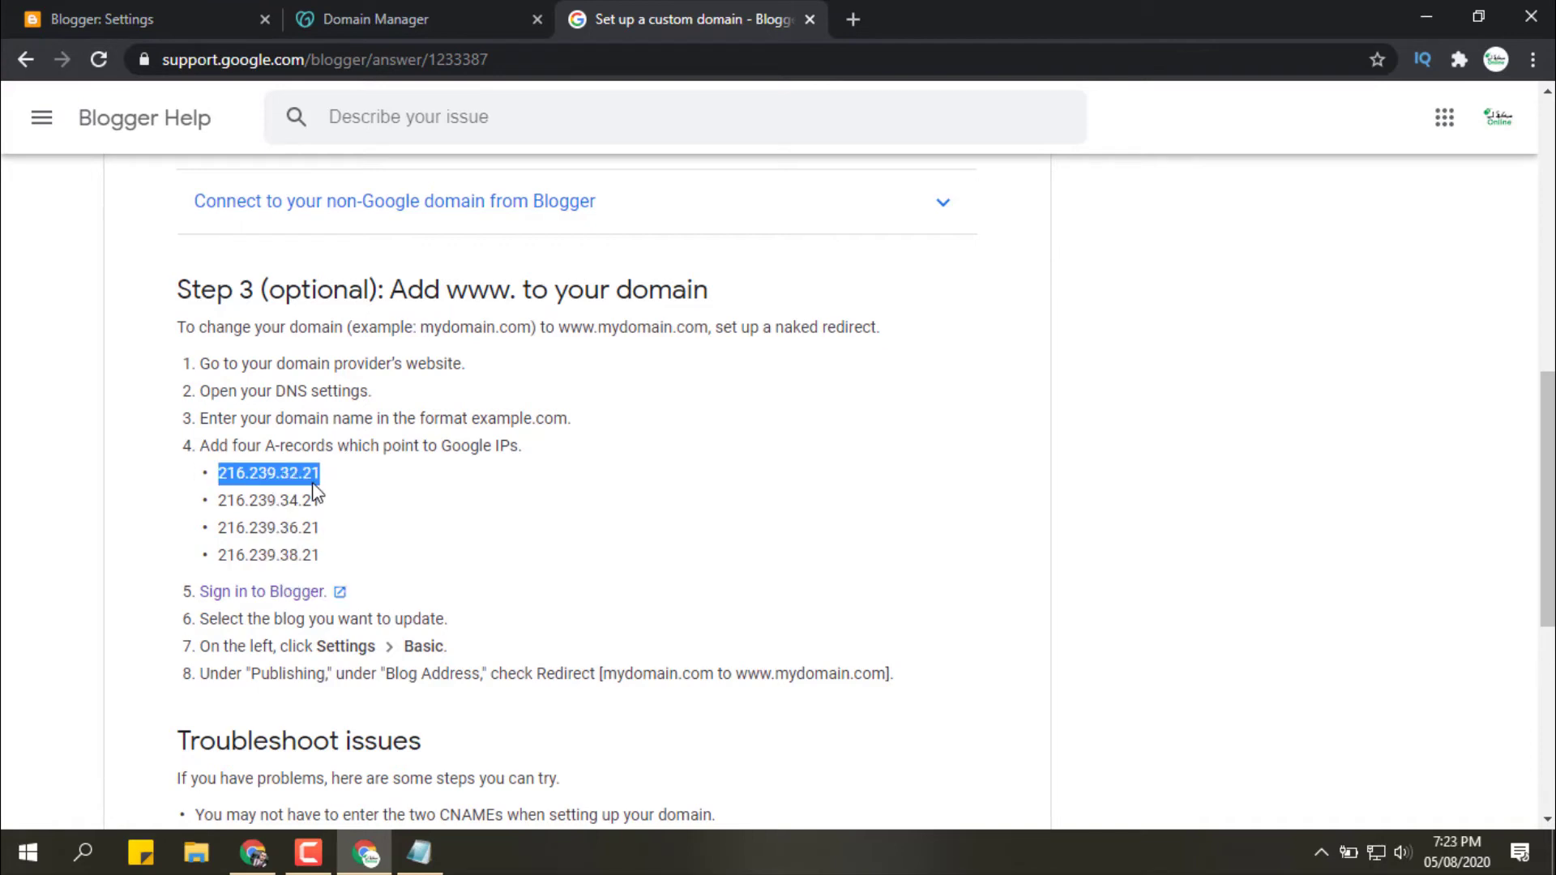
- Add an A record with host @ pointing to 216.239.32.21 in the GoDaddy DNS records and save it
left_click(388, 13)
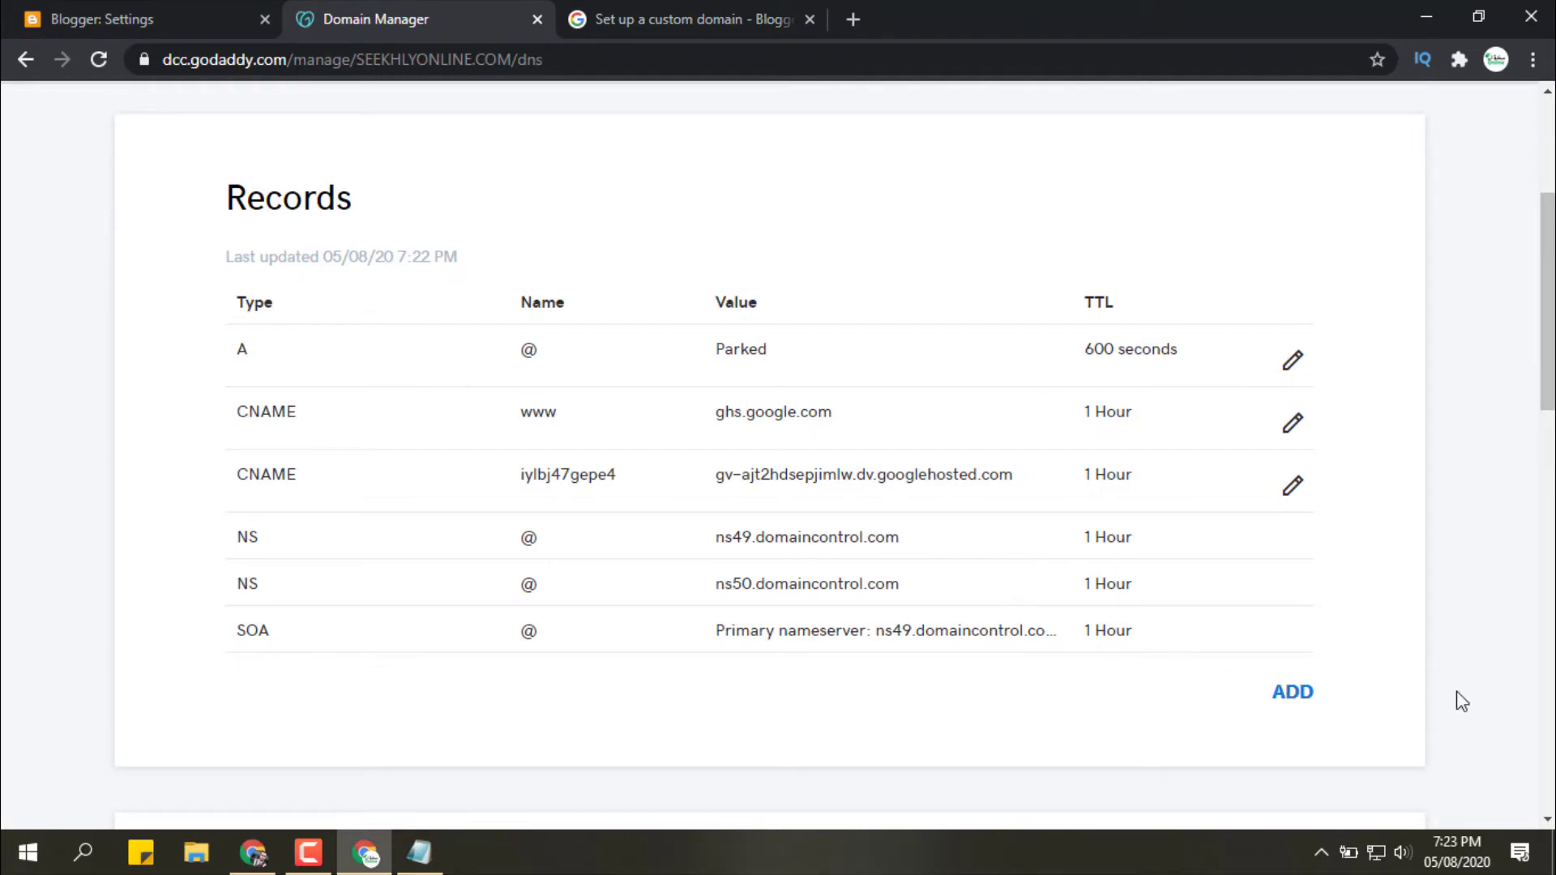
left_click(1284, 696)
scroll(813, 746, "down", 3)
left_click(382, 525)
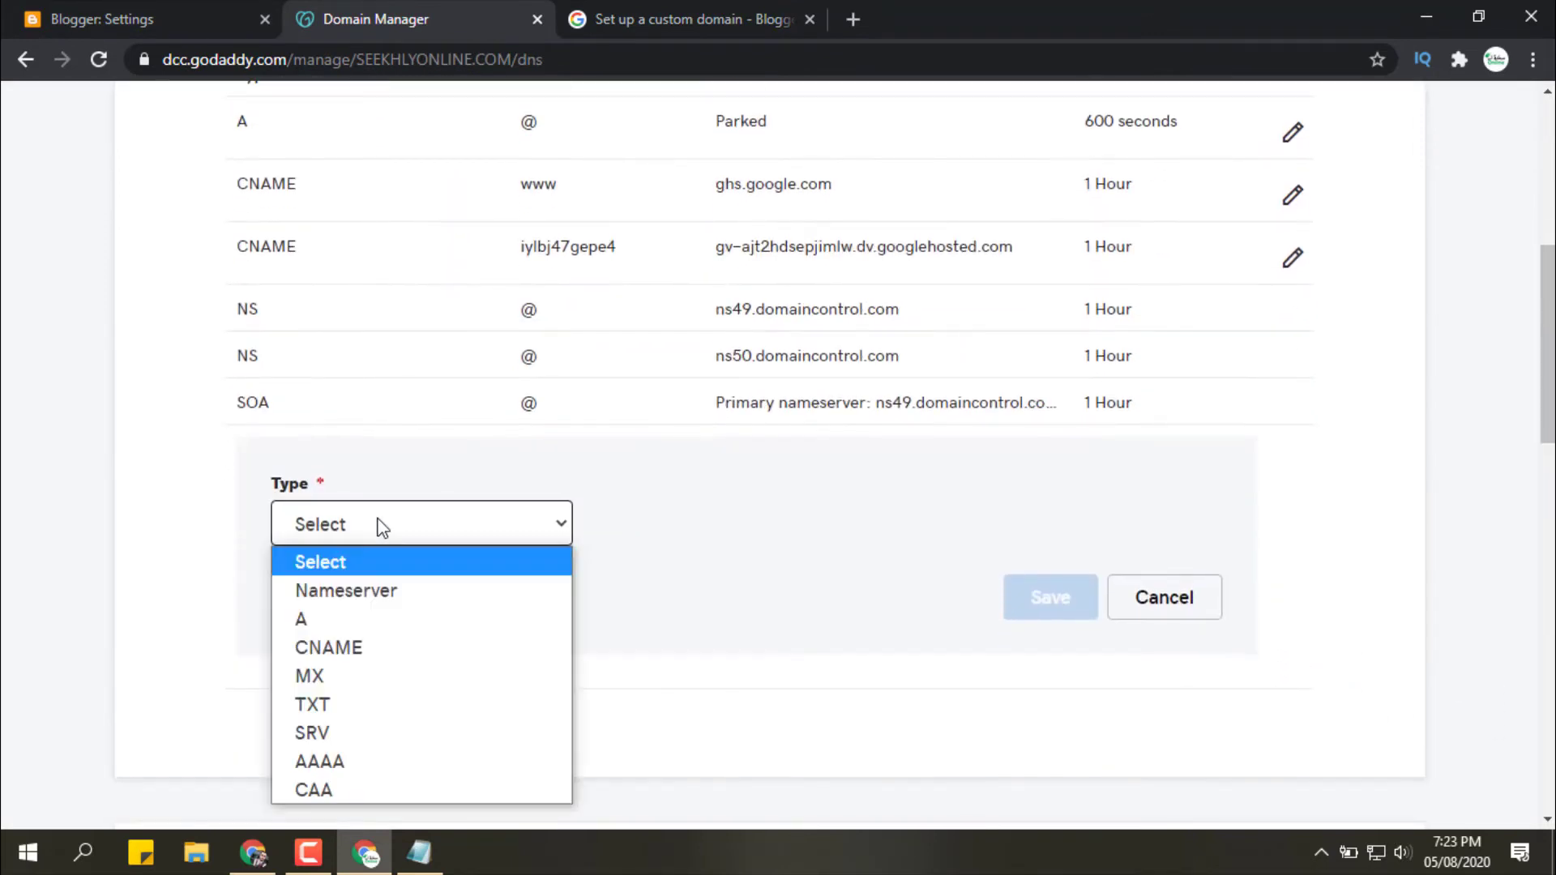
left_click(328, 624)
left_click(642, 521)
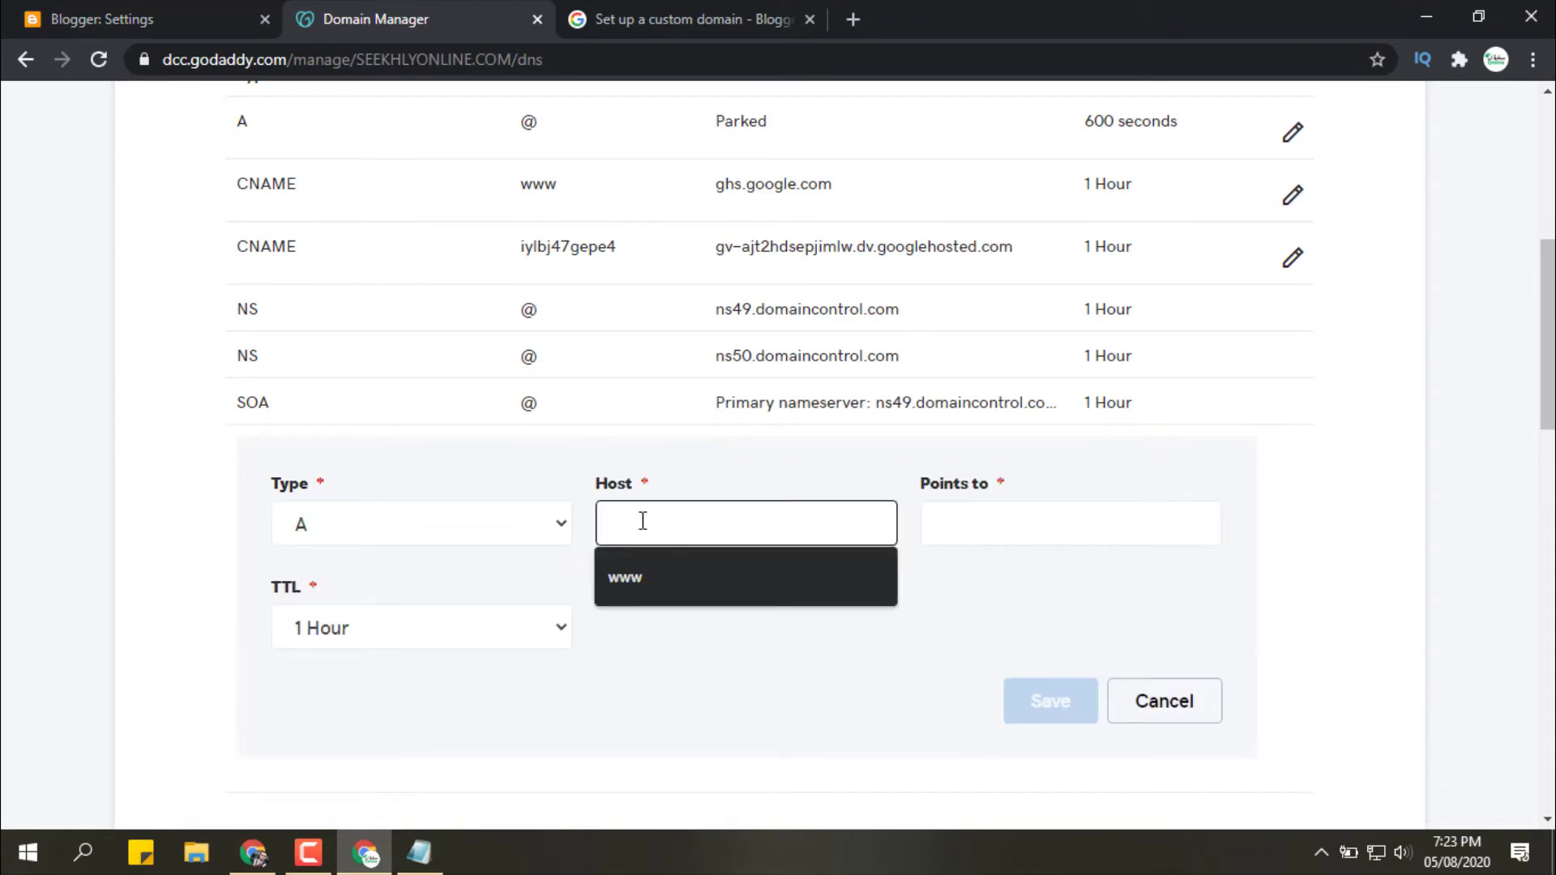
type("@")
left_click(1086, 531)
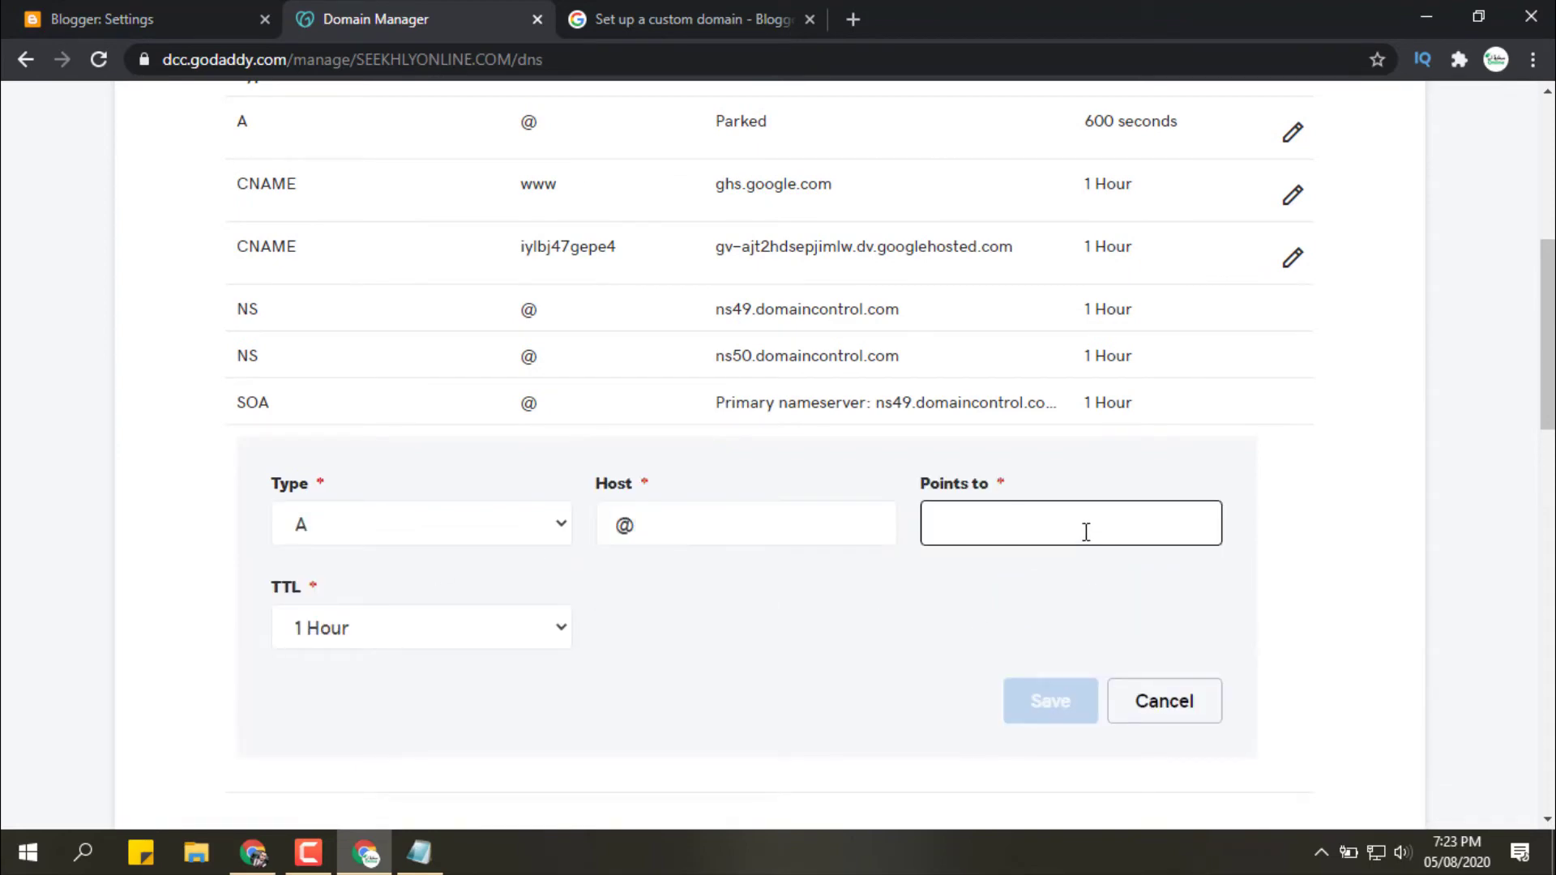
key("ctrl+v")
left_click(1062, 701)
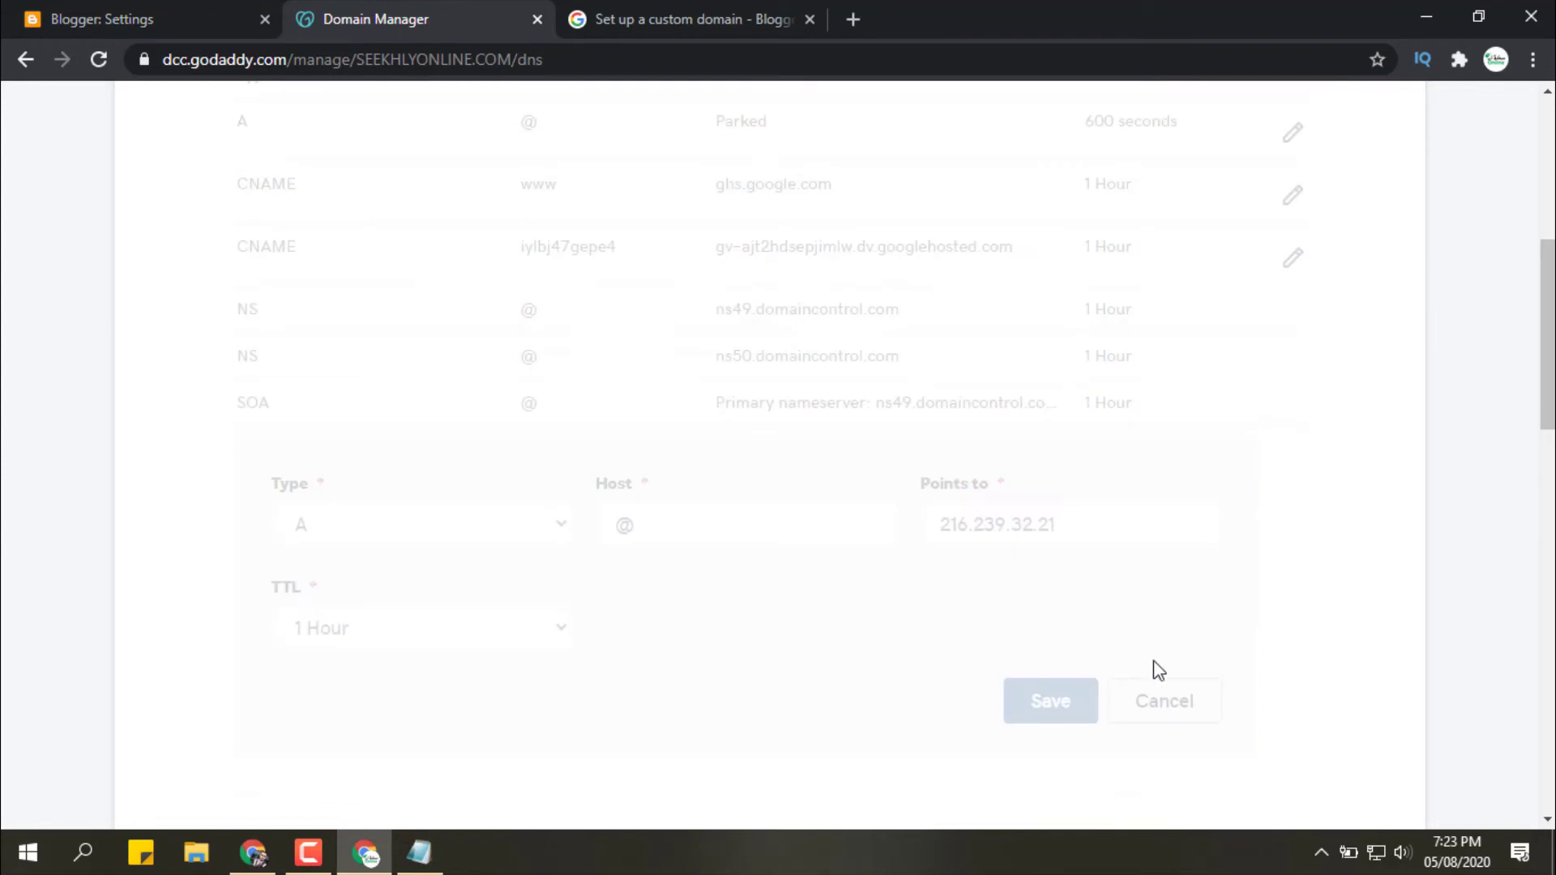
- Add a second A record with host @ pointing to 216.239.34.21 and save it
left_click(1287, 537)
left_click(421, 591)
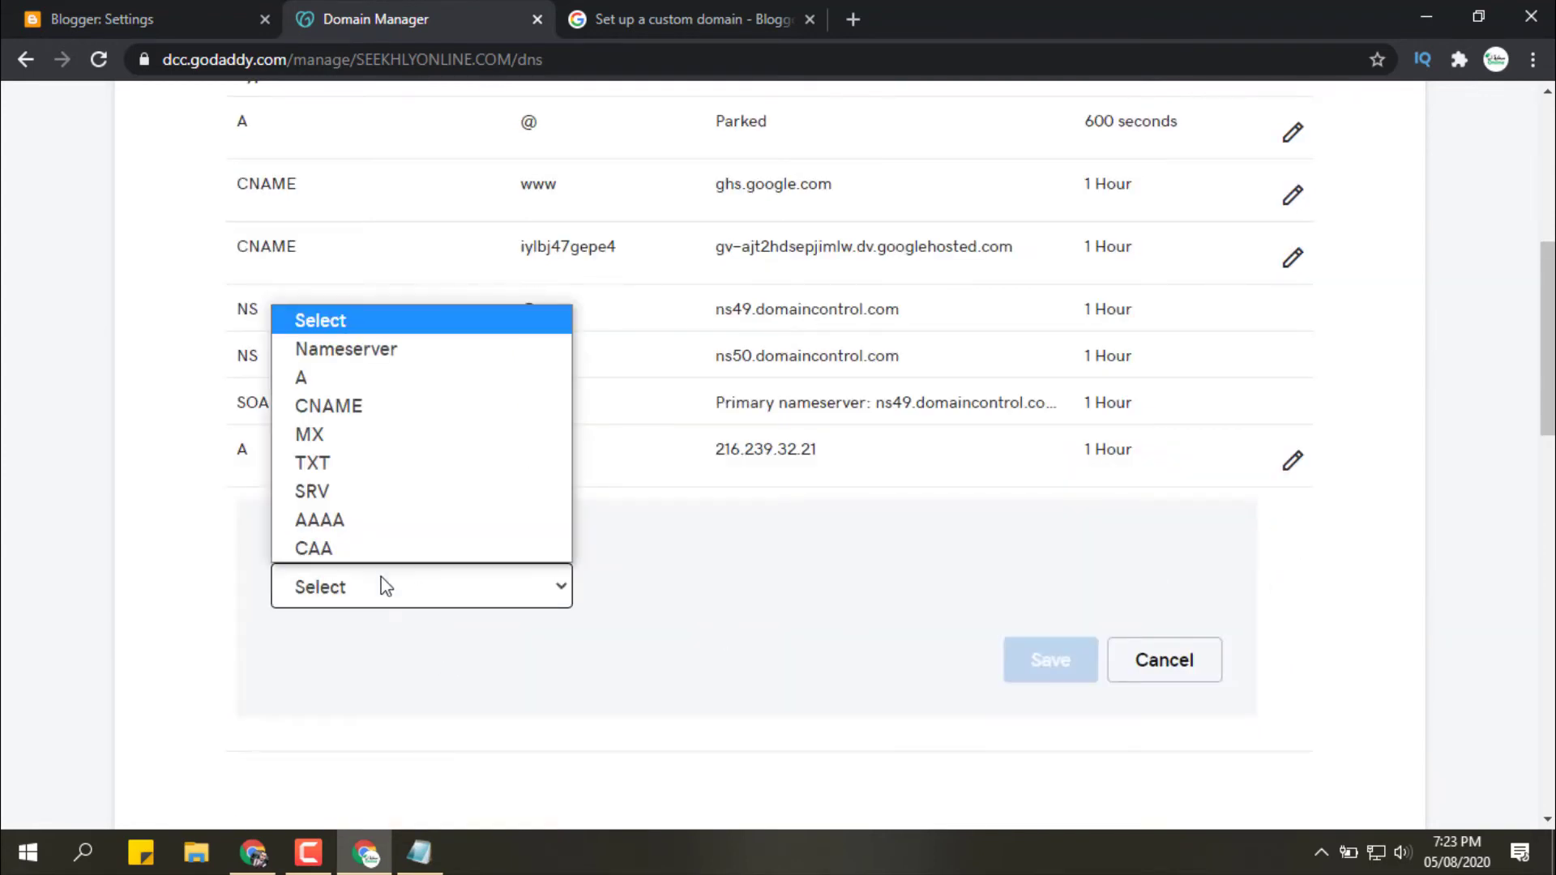
left_click(350, 379)
left_click(696, 592)
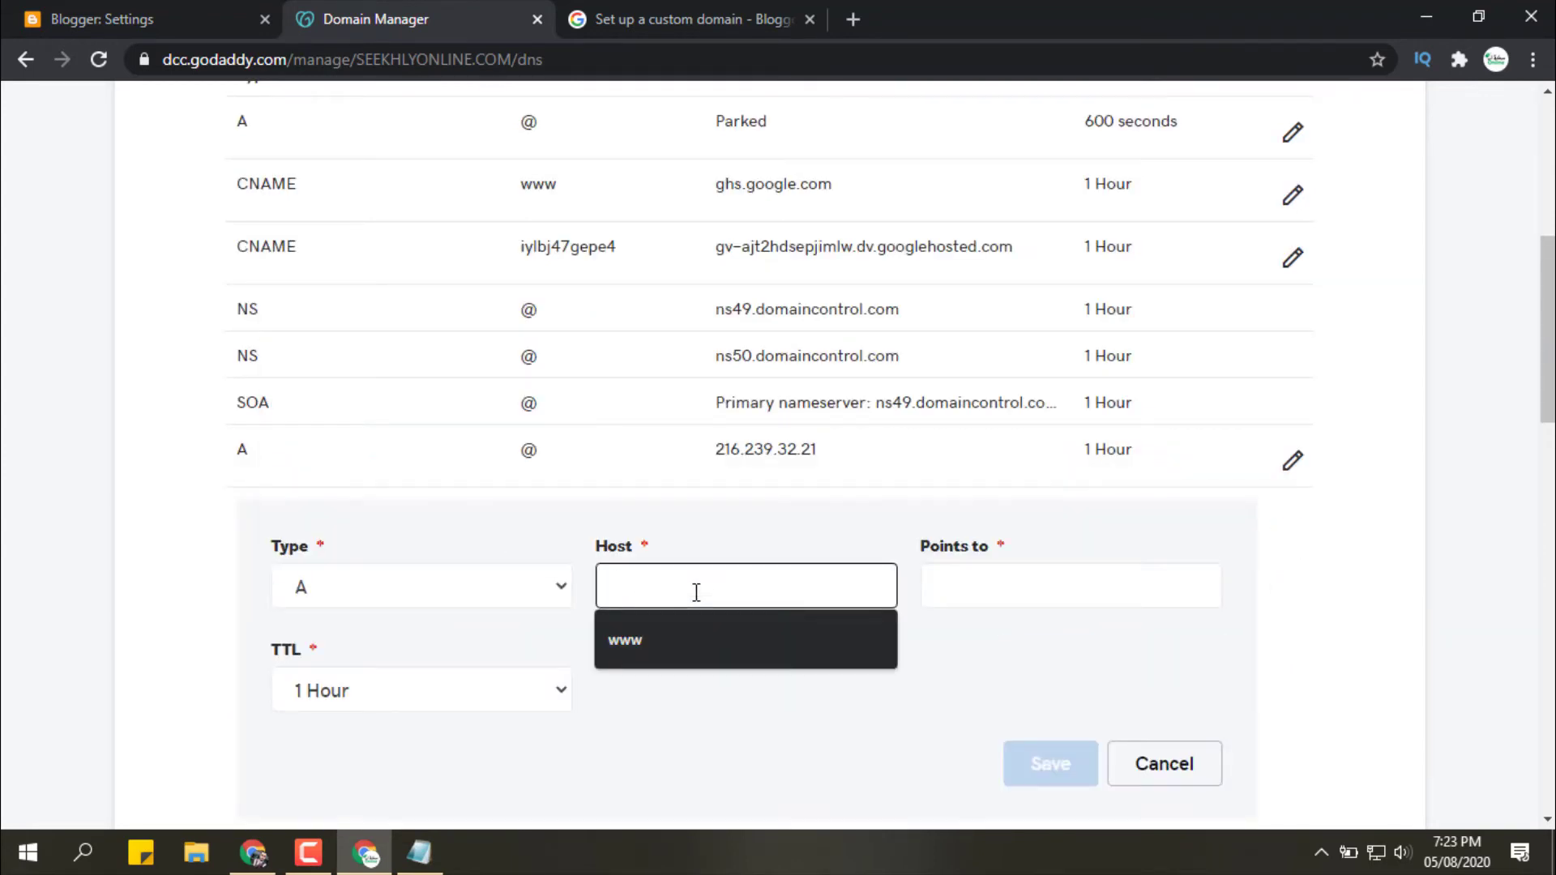
type("@")
left_click(964, 585)
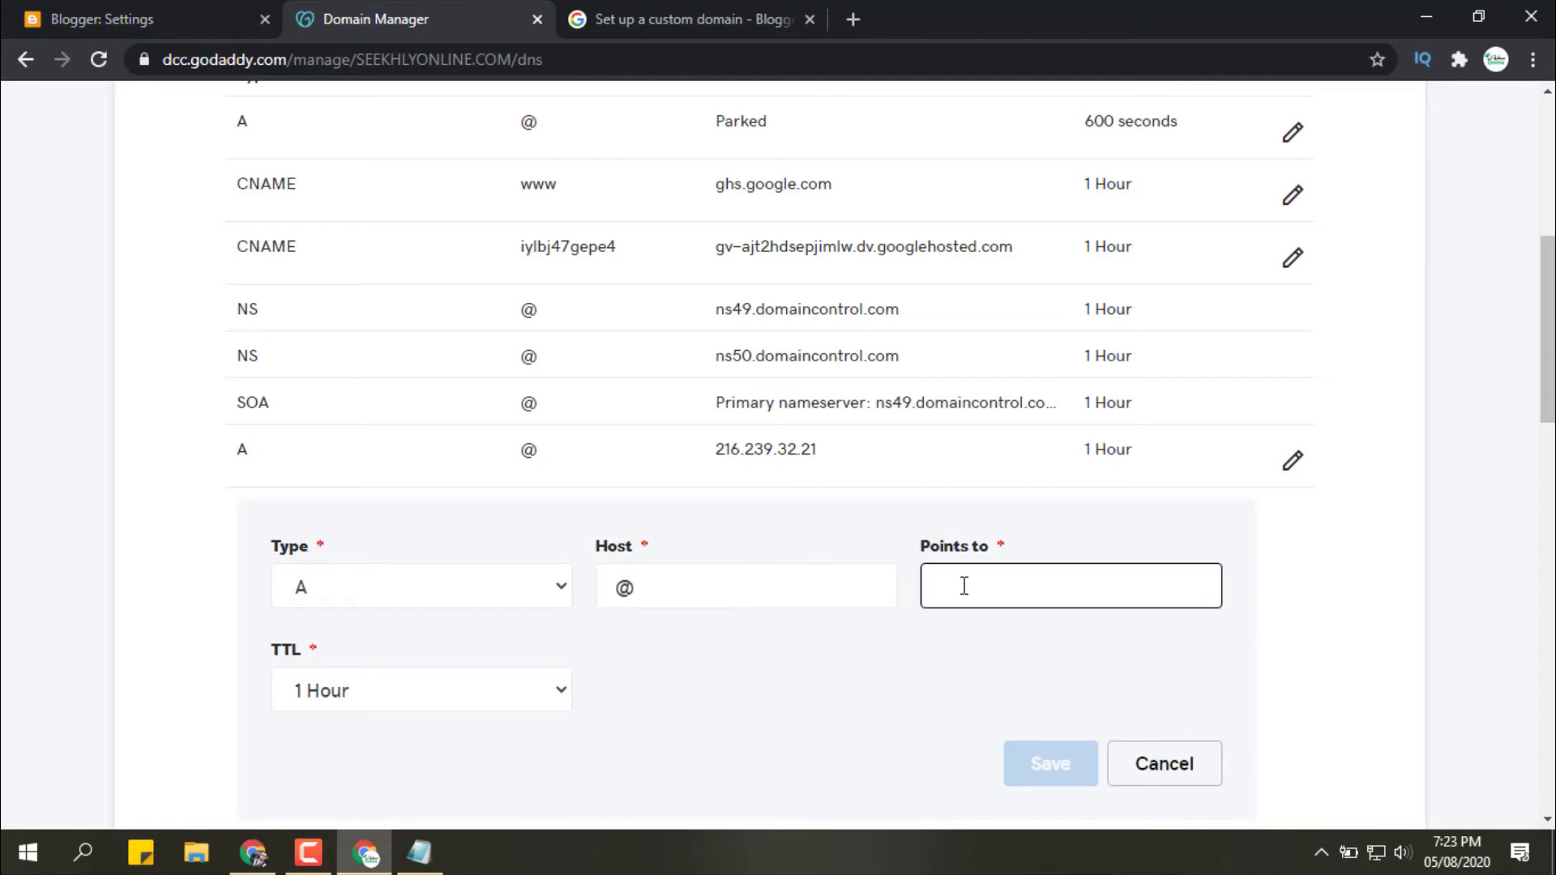
key("ctrl+v")
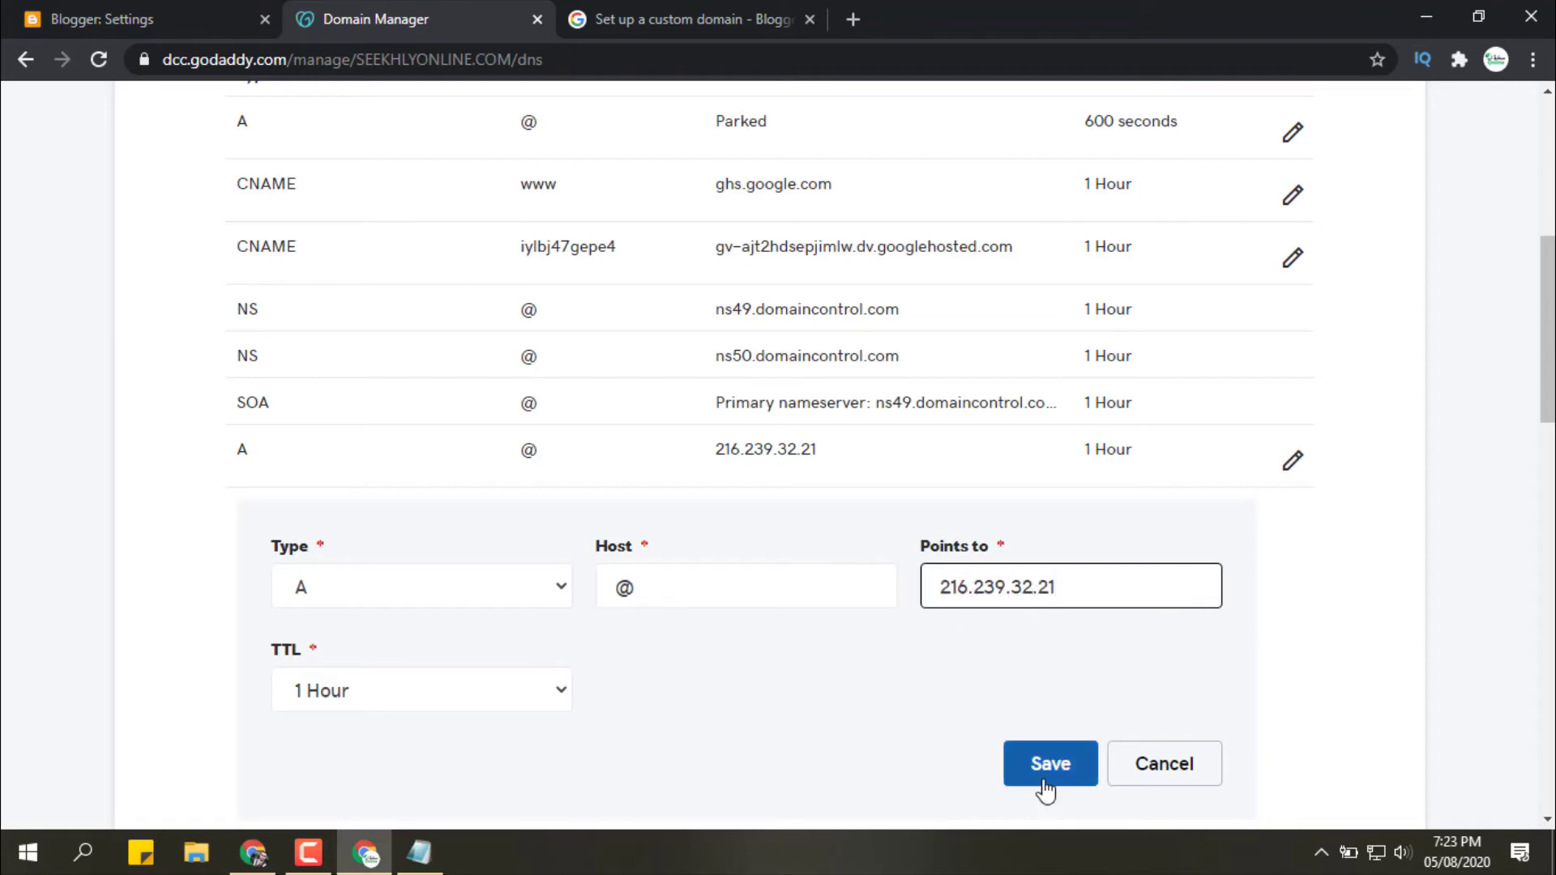
key("BackSpace")
type("4")
left_click(1050, 774)
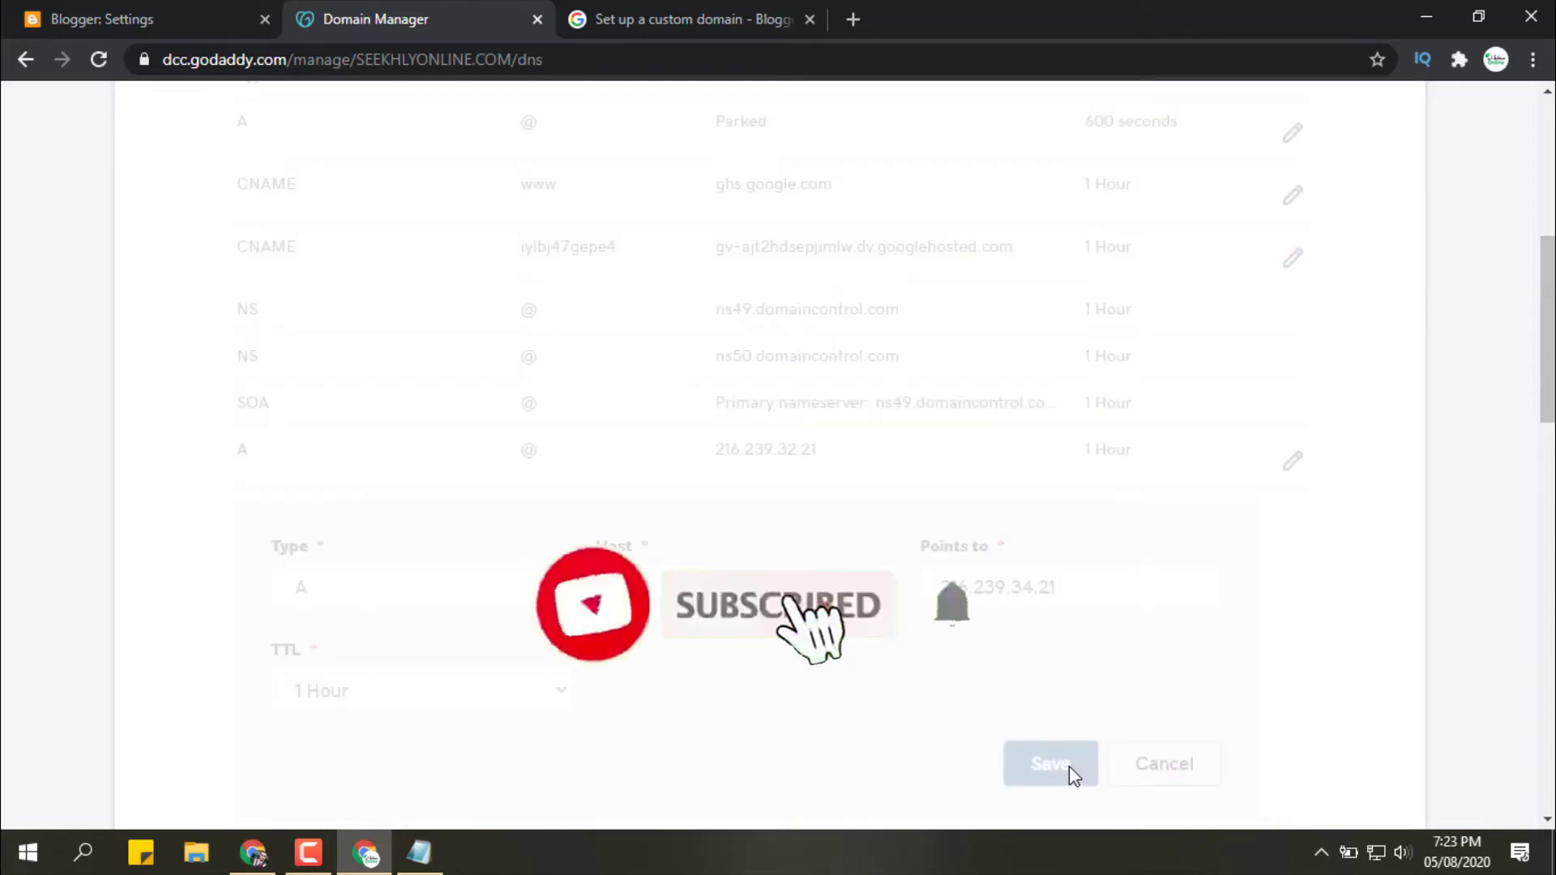
- Add a third A record with host @ pointing to 216.239.36.21 and save it
left_click(1293, 589)
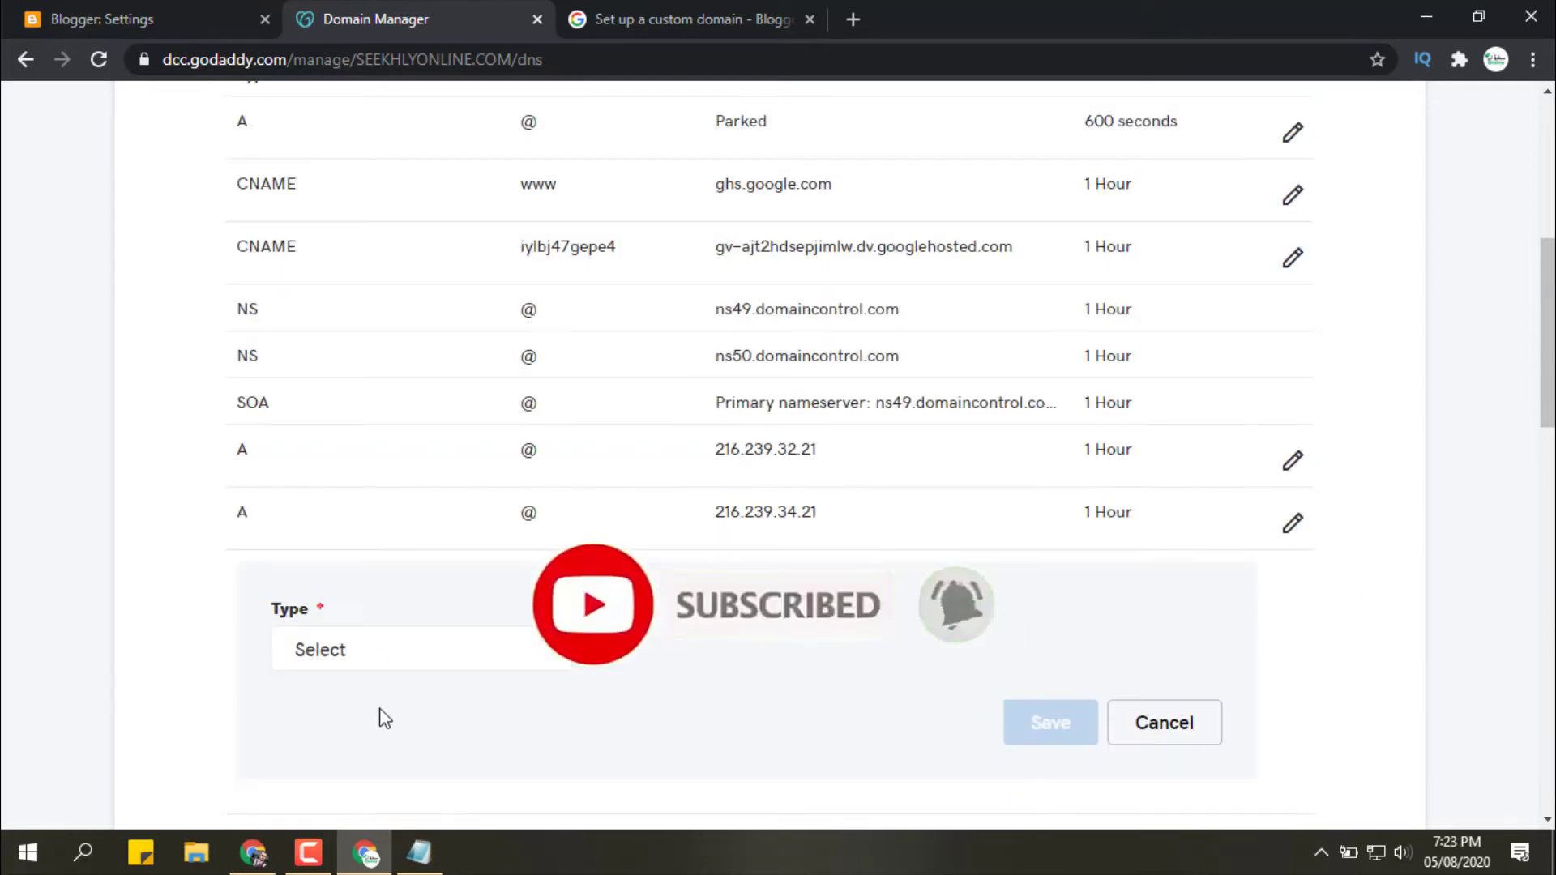
left_click(364, 669)
left_click(308, 440)
left_click(770, 663)
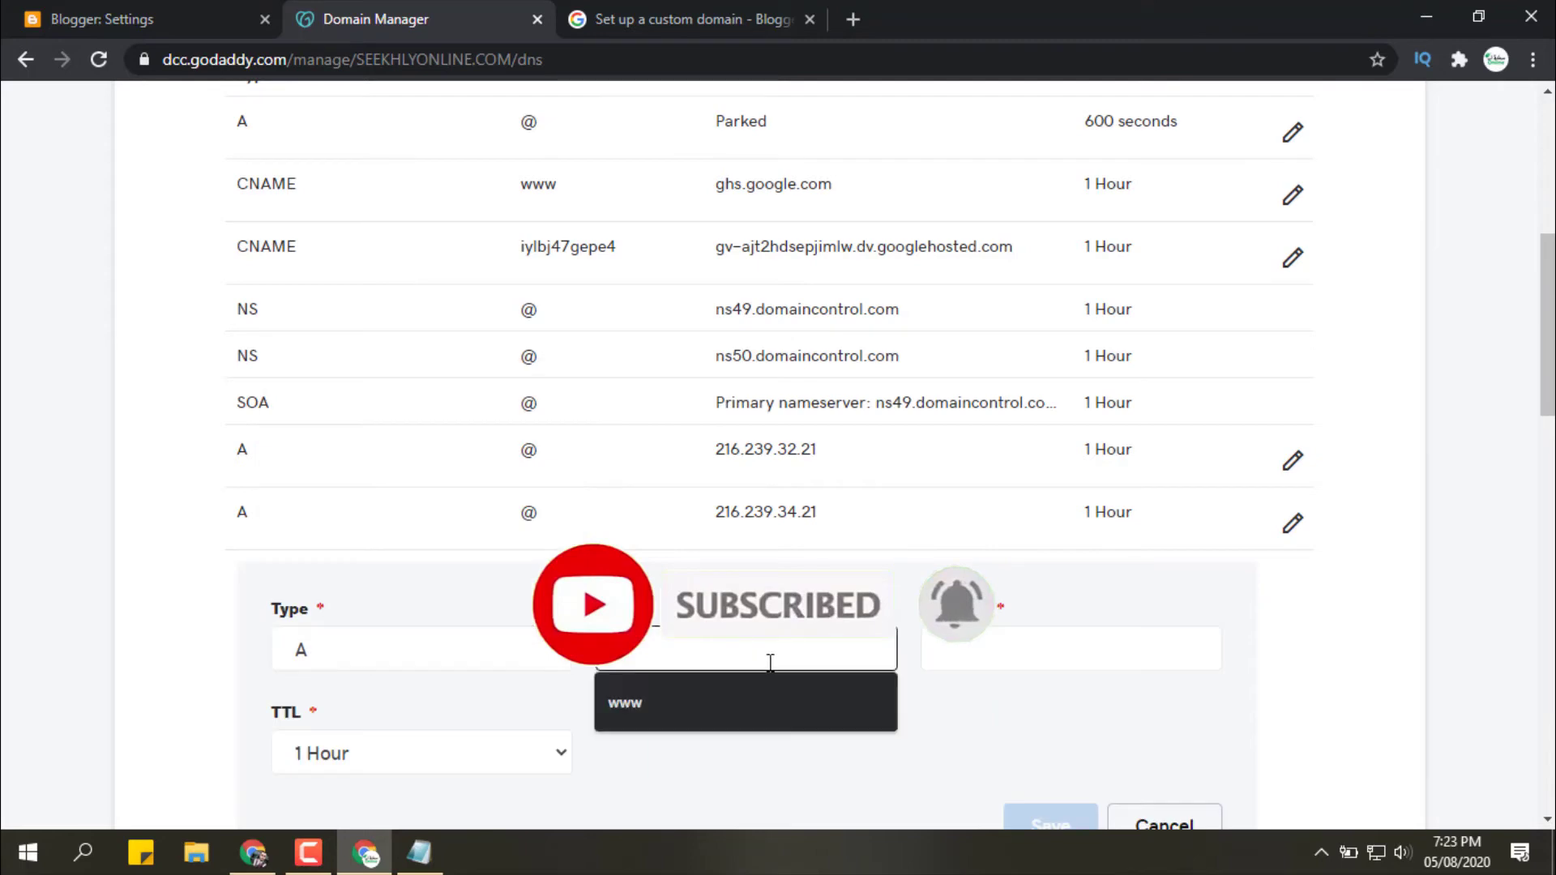
type("@")
left_click(1073, 655)
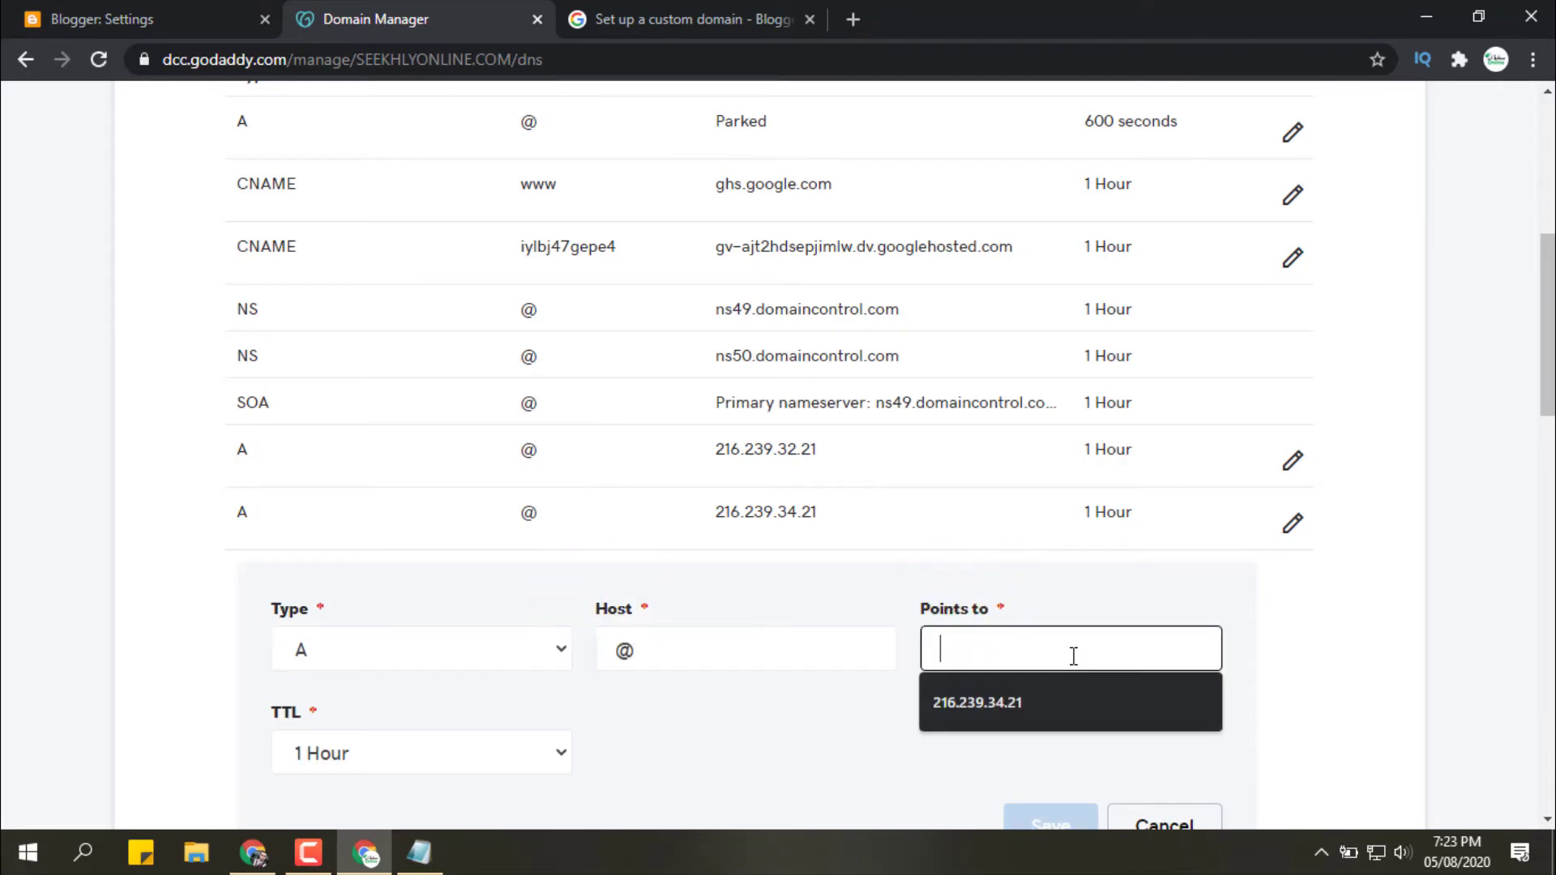
left_click(1070, 721)
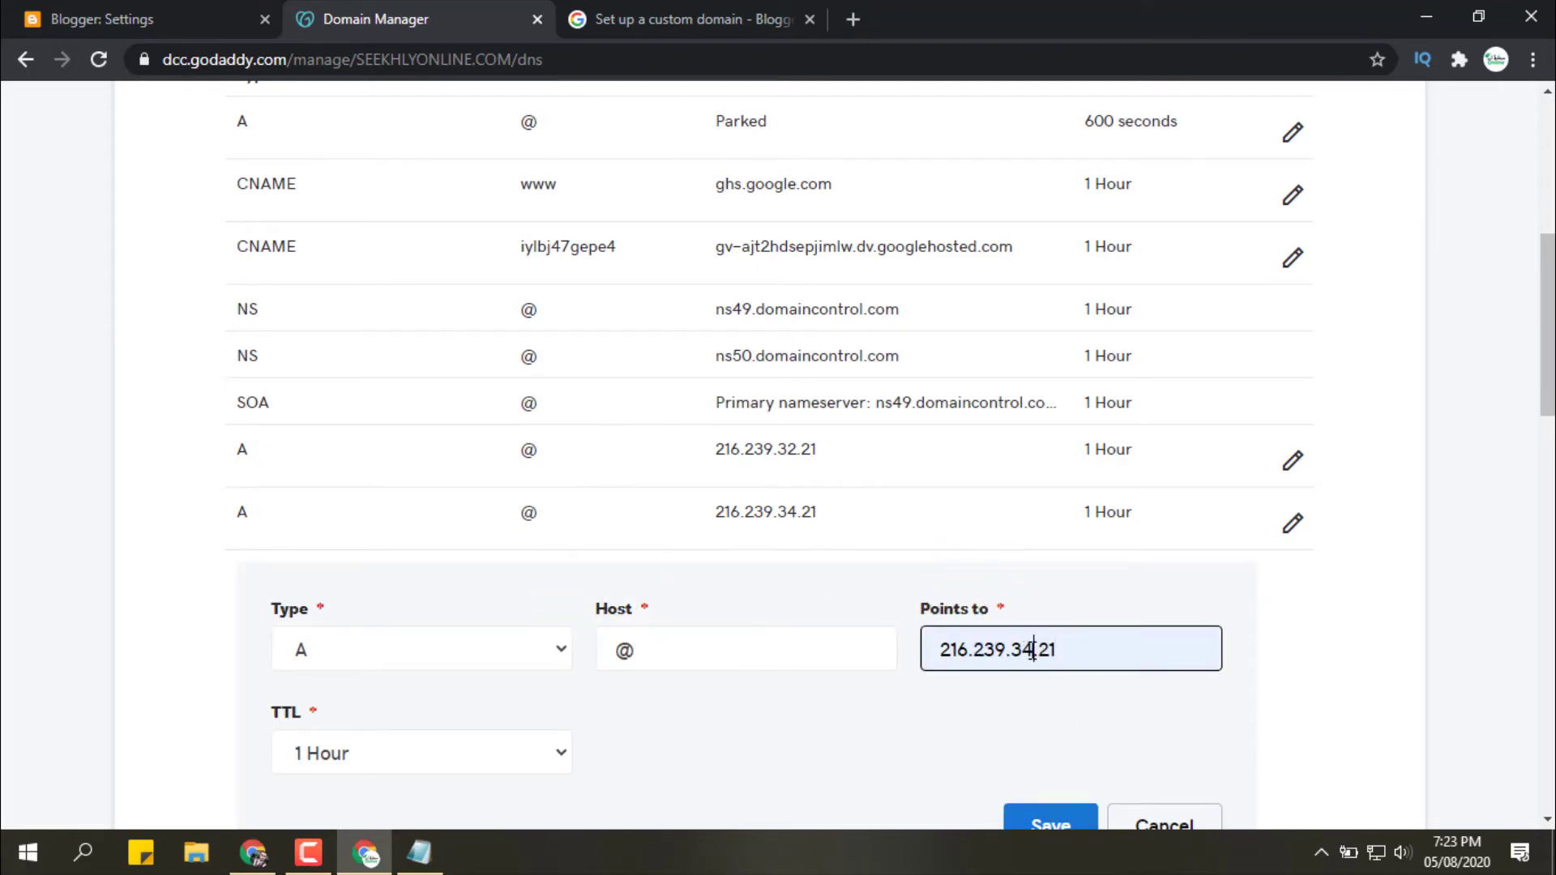
key("Left")
key("Left")
key("Left")
key("BackSpace")
type("6")
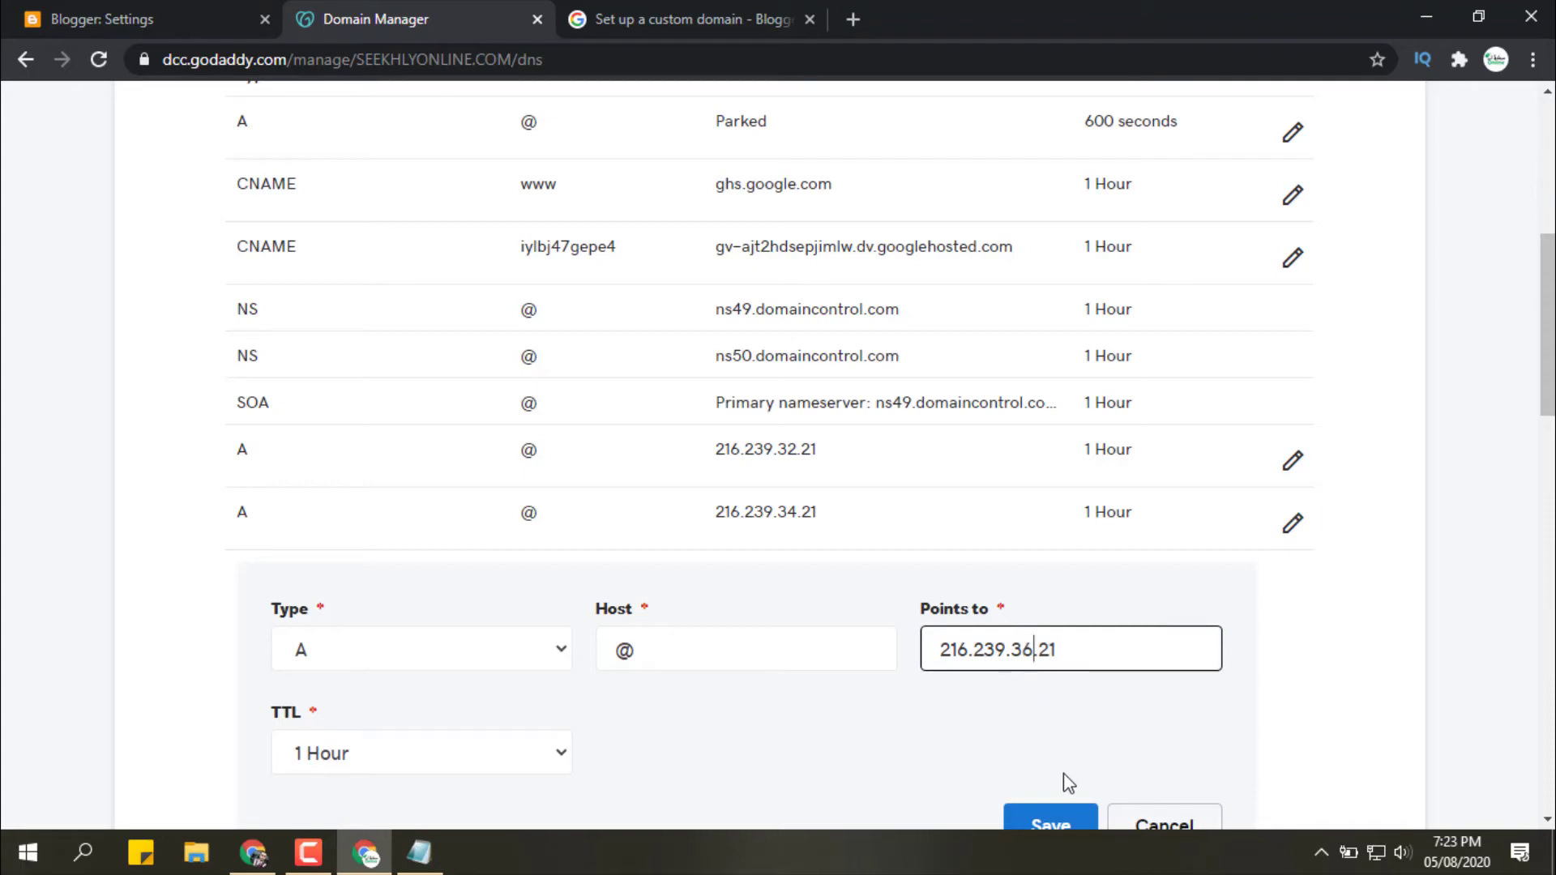
scroll(1057, 775, "down", 2)
scroll(1050, 778, "down", 1)
left_click(1065, 614)
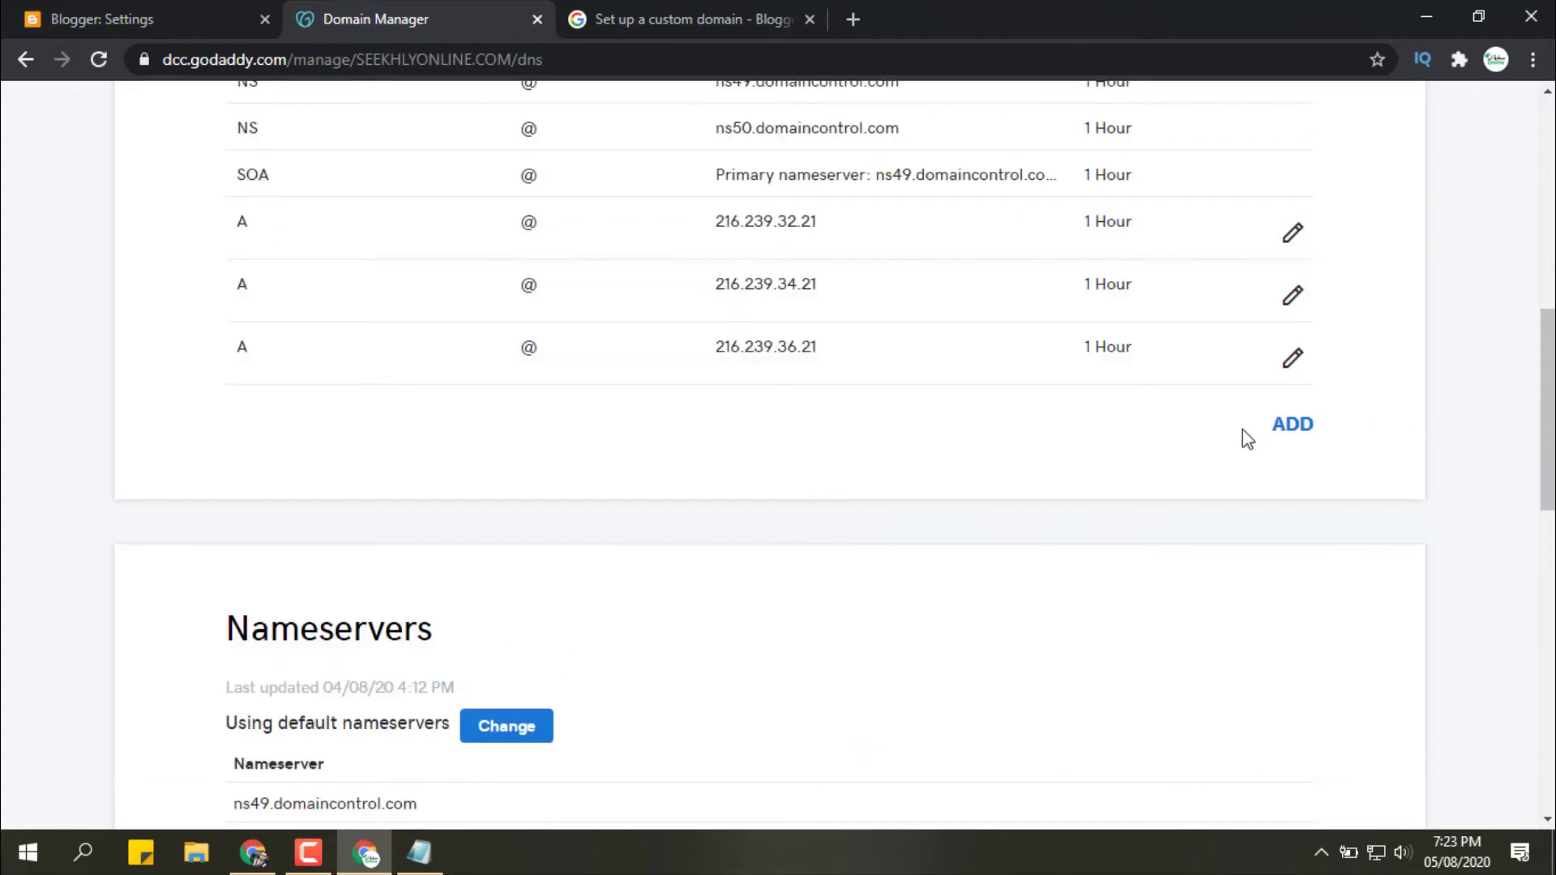
- Add a fourth A record with host @ pointing to 216.239.38.21 and save it
left_click(1287, 430)
left_click(420, 486)
left_click(401, 579)
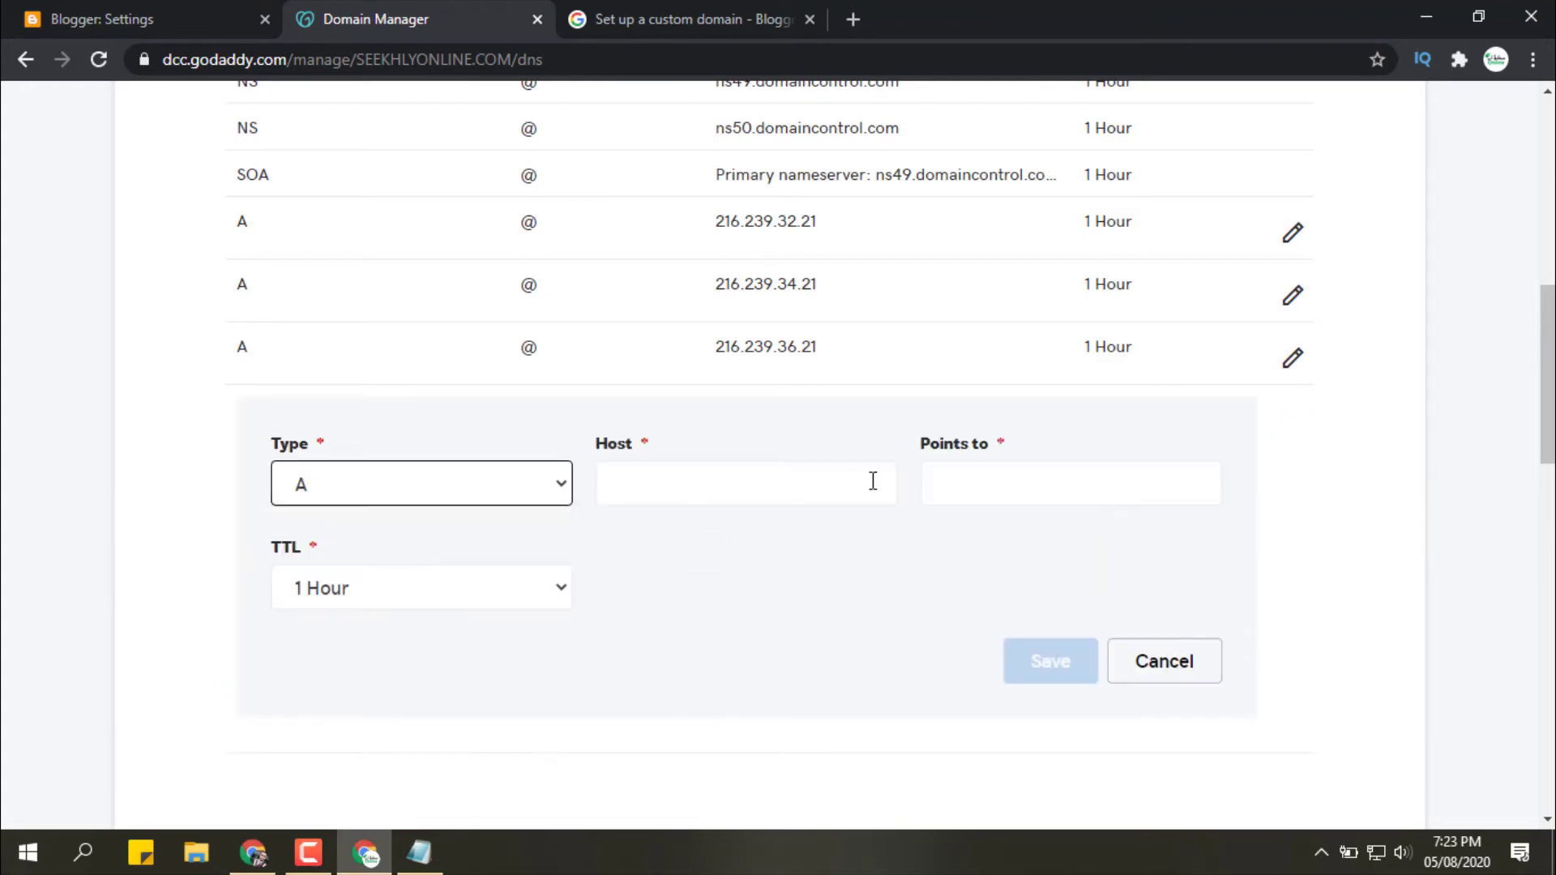
left_click(720, 489)
type("@#")
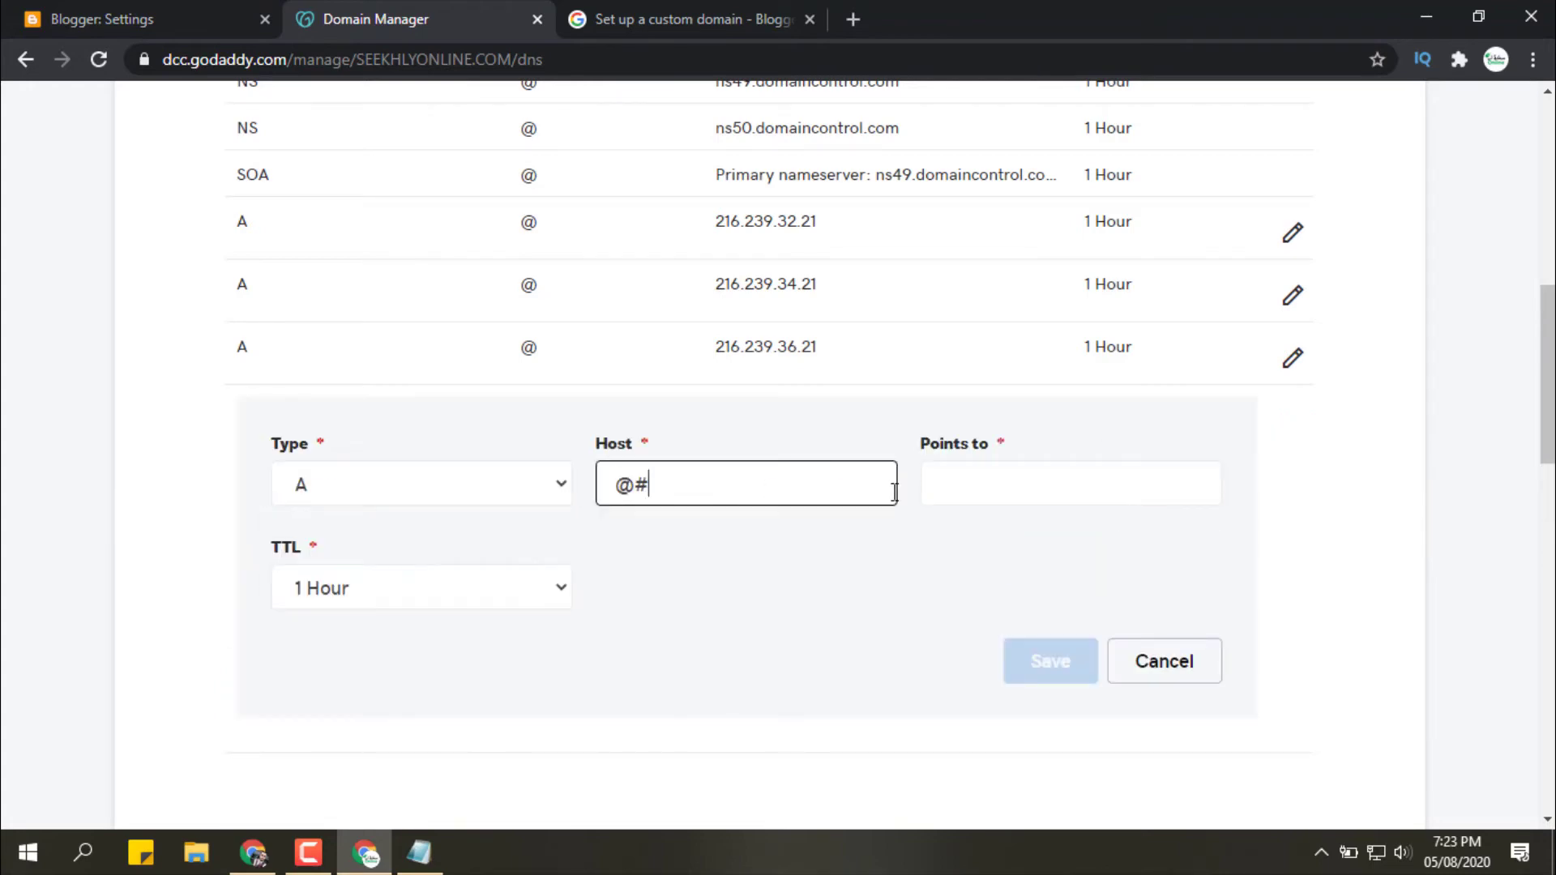
key("BackSpace")
left_click(950, 487)
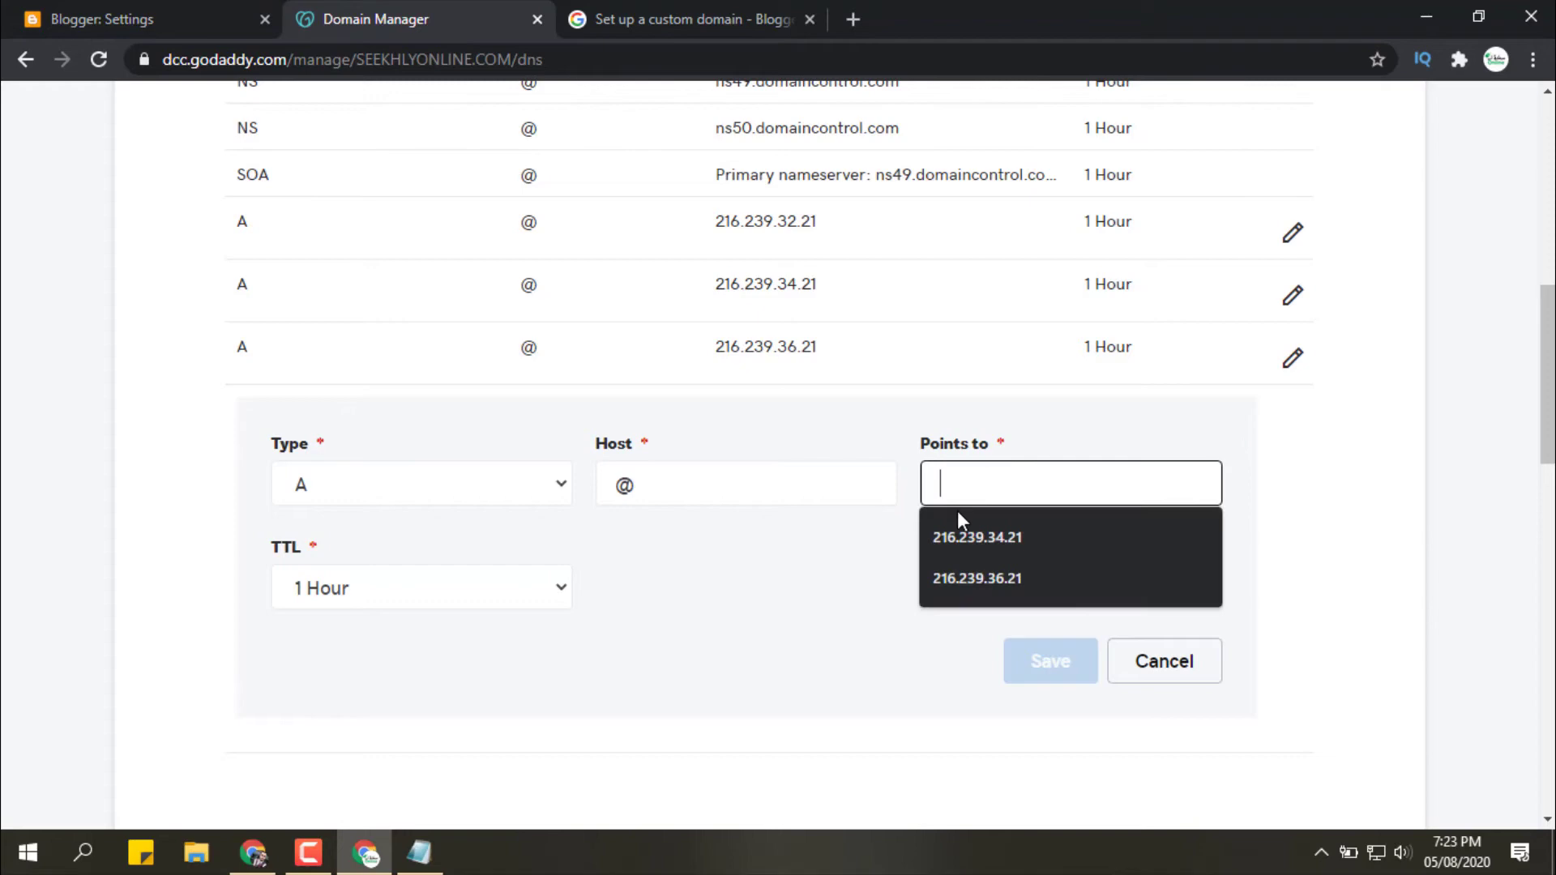
left_click(1001, 579)
left_click(1035, 487)
key("BackSpace")
type("88")
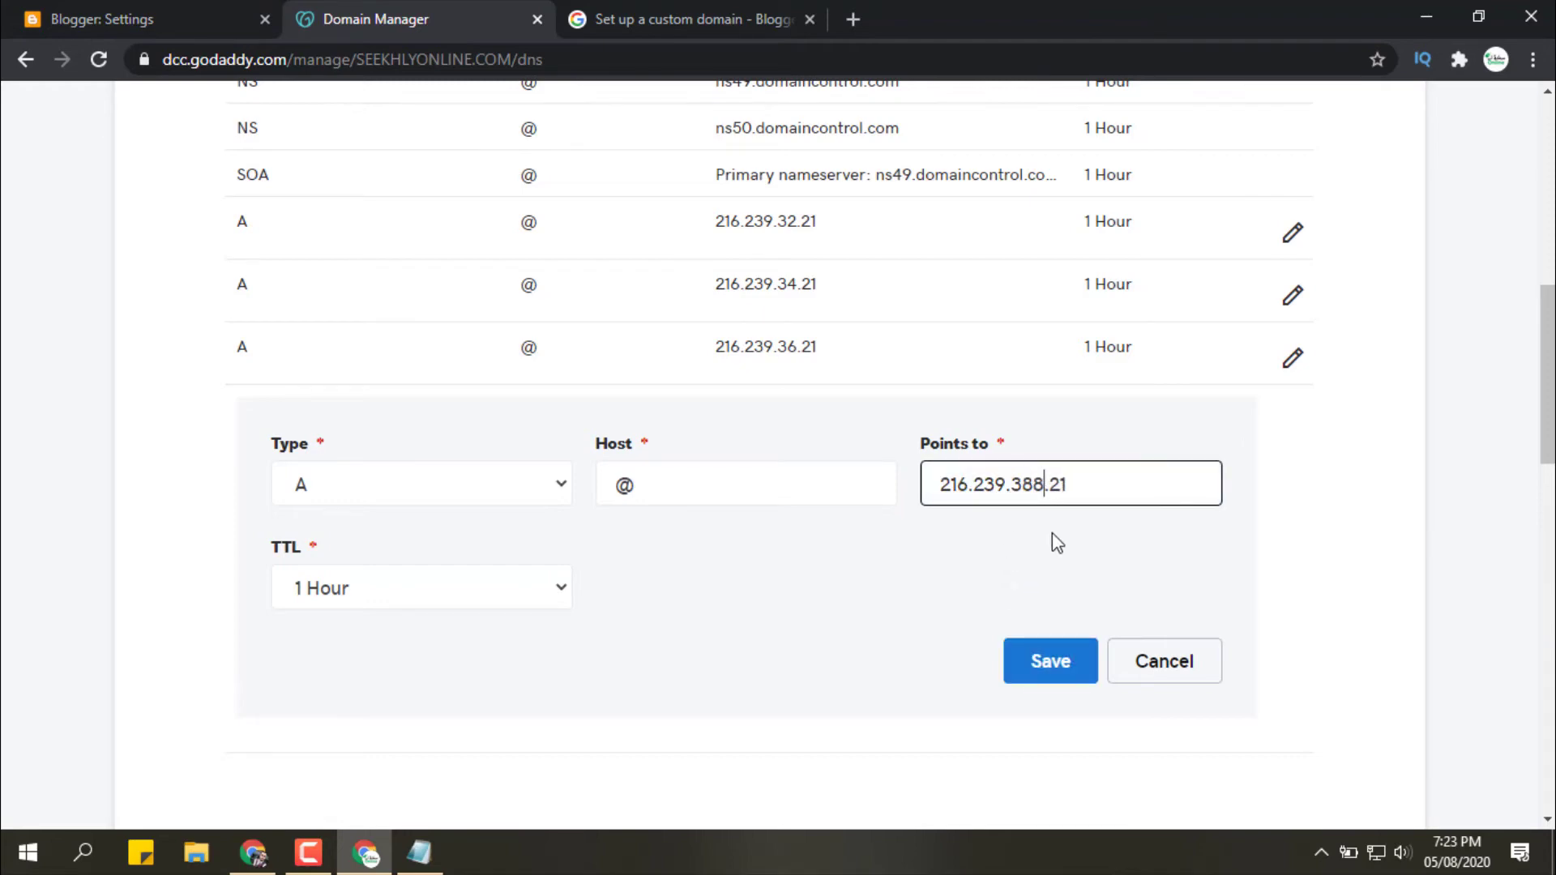
key("BackSpace")
left_click(1032, 644)
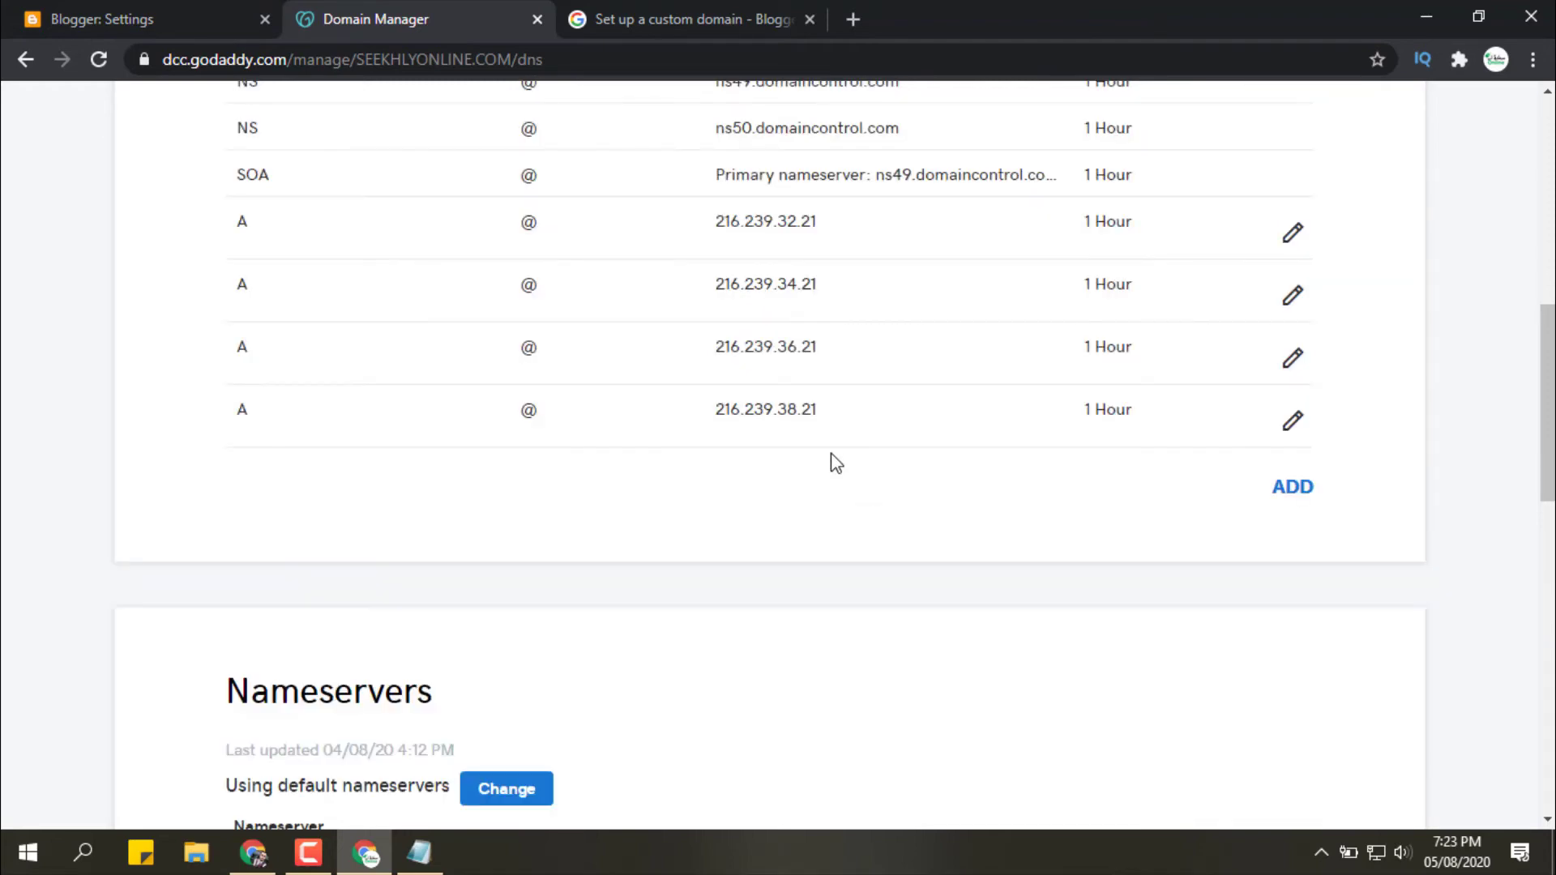
- Check the CNAME and A records in the DNS list against Blogger's custom domain message and the help article's four Google IPs
scroll(806, 276, "up", 1)
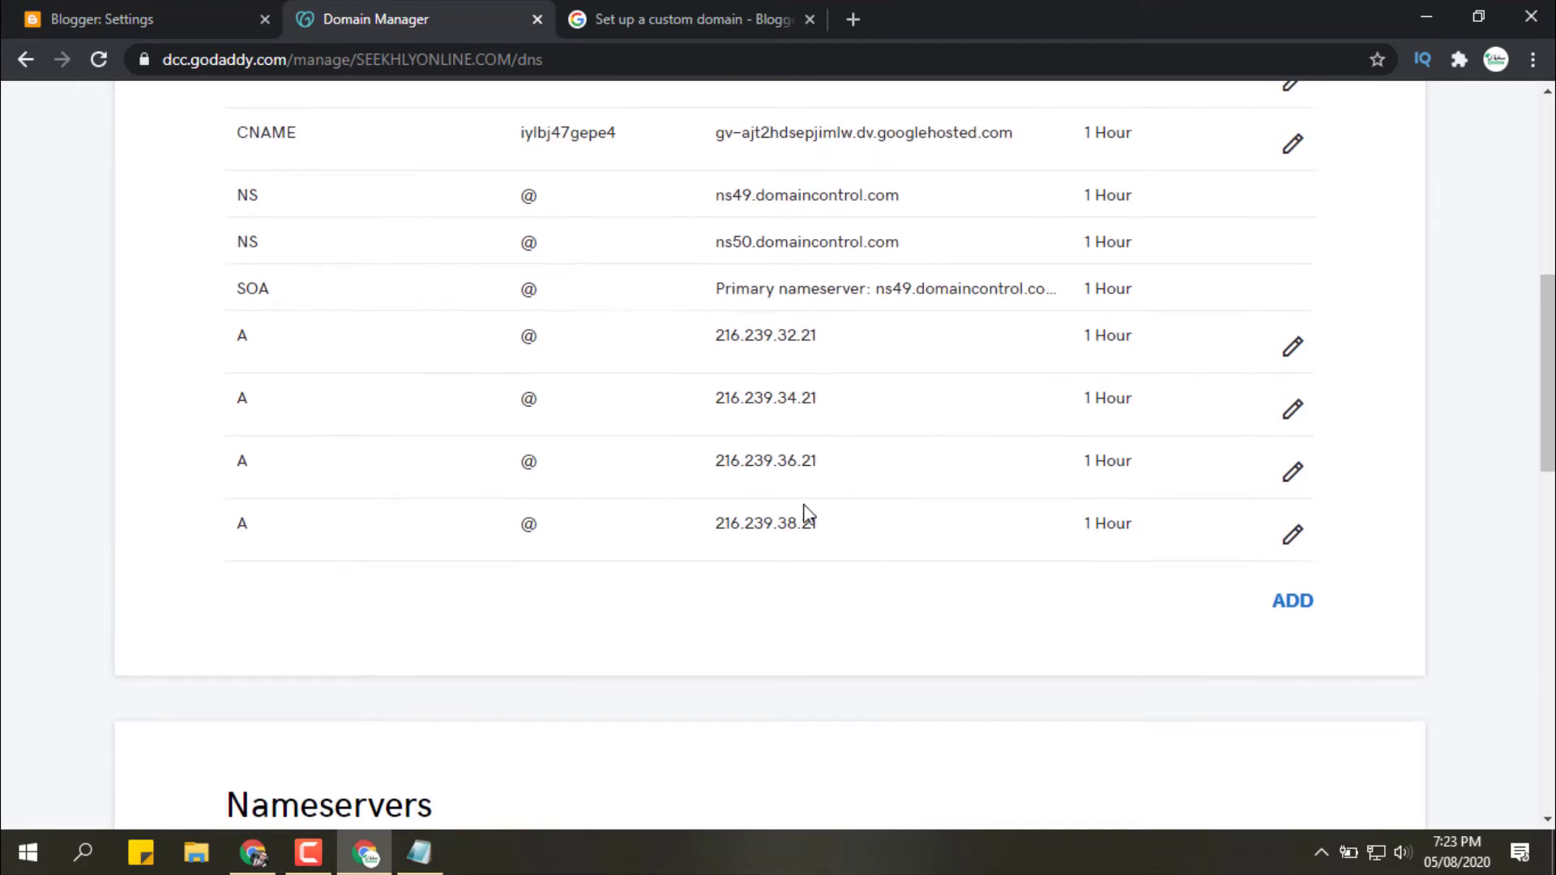
scroll(800, 516, "up", 4)
scroll(796, 506, "down", 2)
left_click(173, 6)
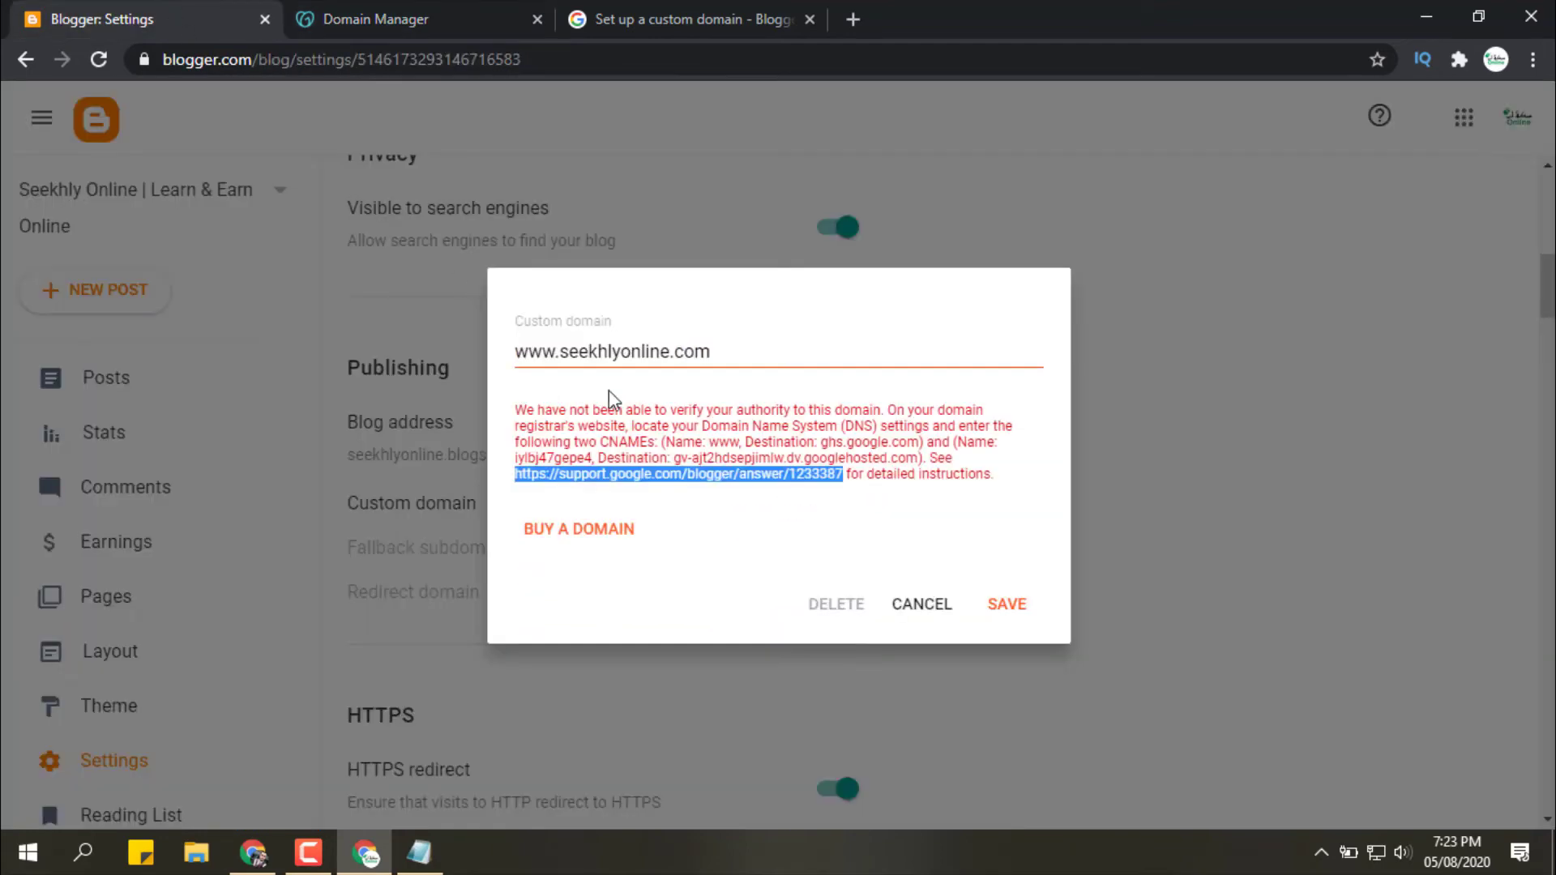
left_click(703, 515)
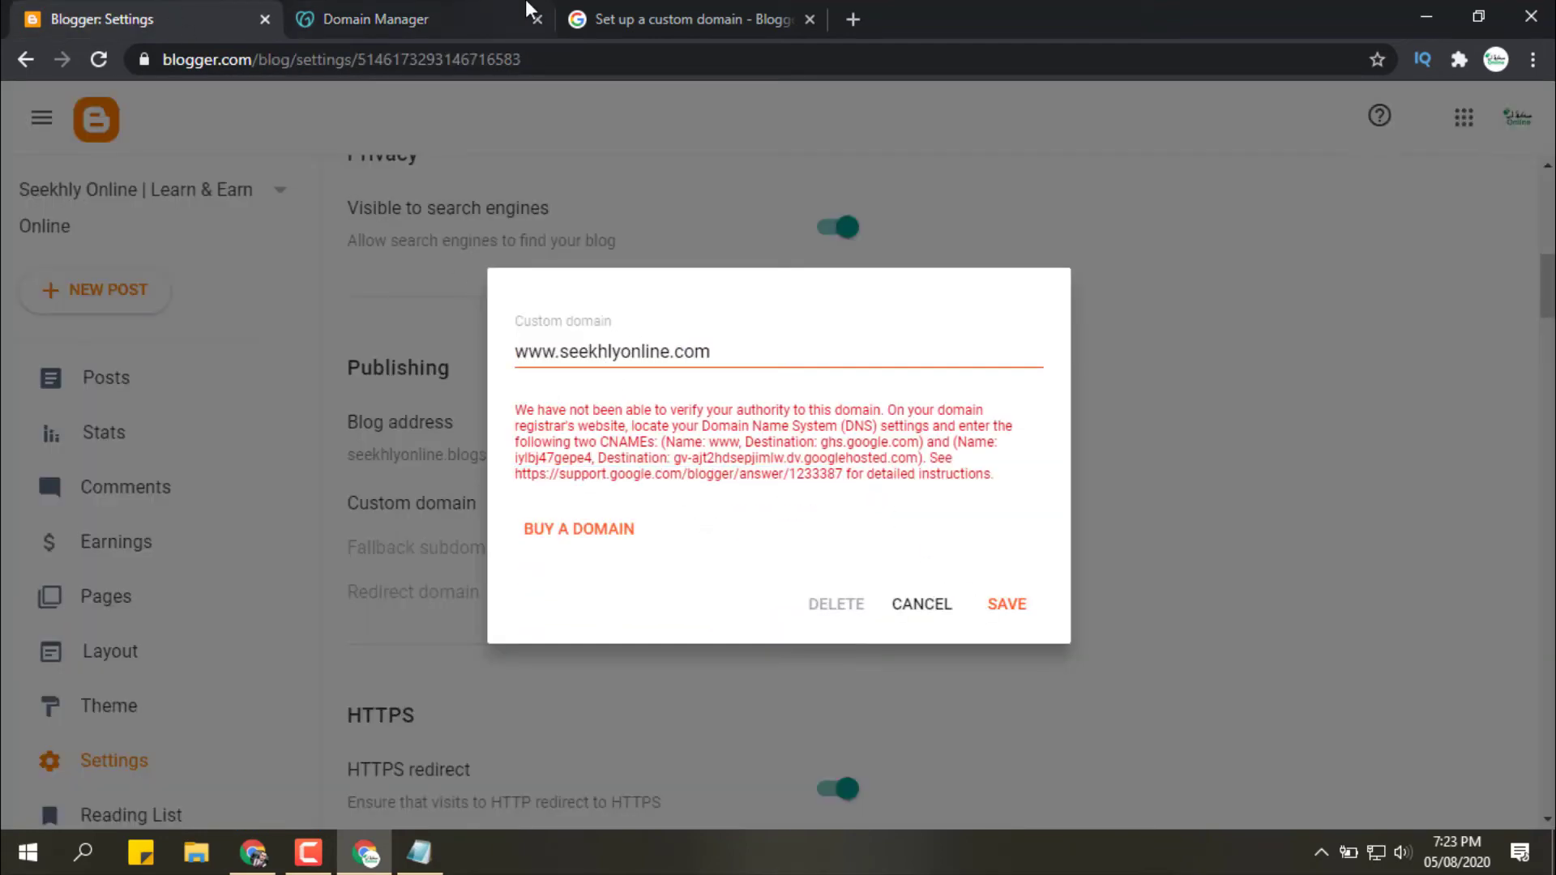
key("ctrl+Tab")
scroll(673, 357, "up", 2)
left_click_drag(229, 298, 317, 302)
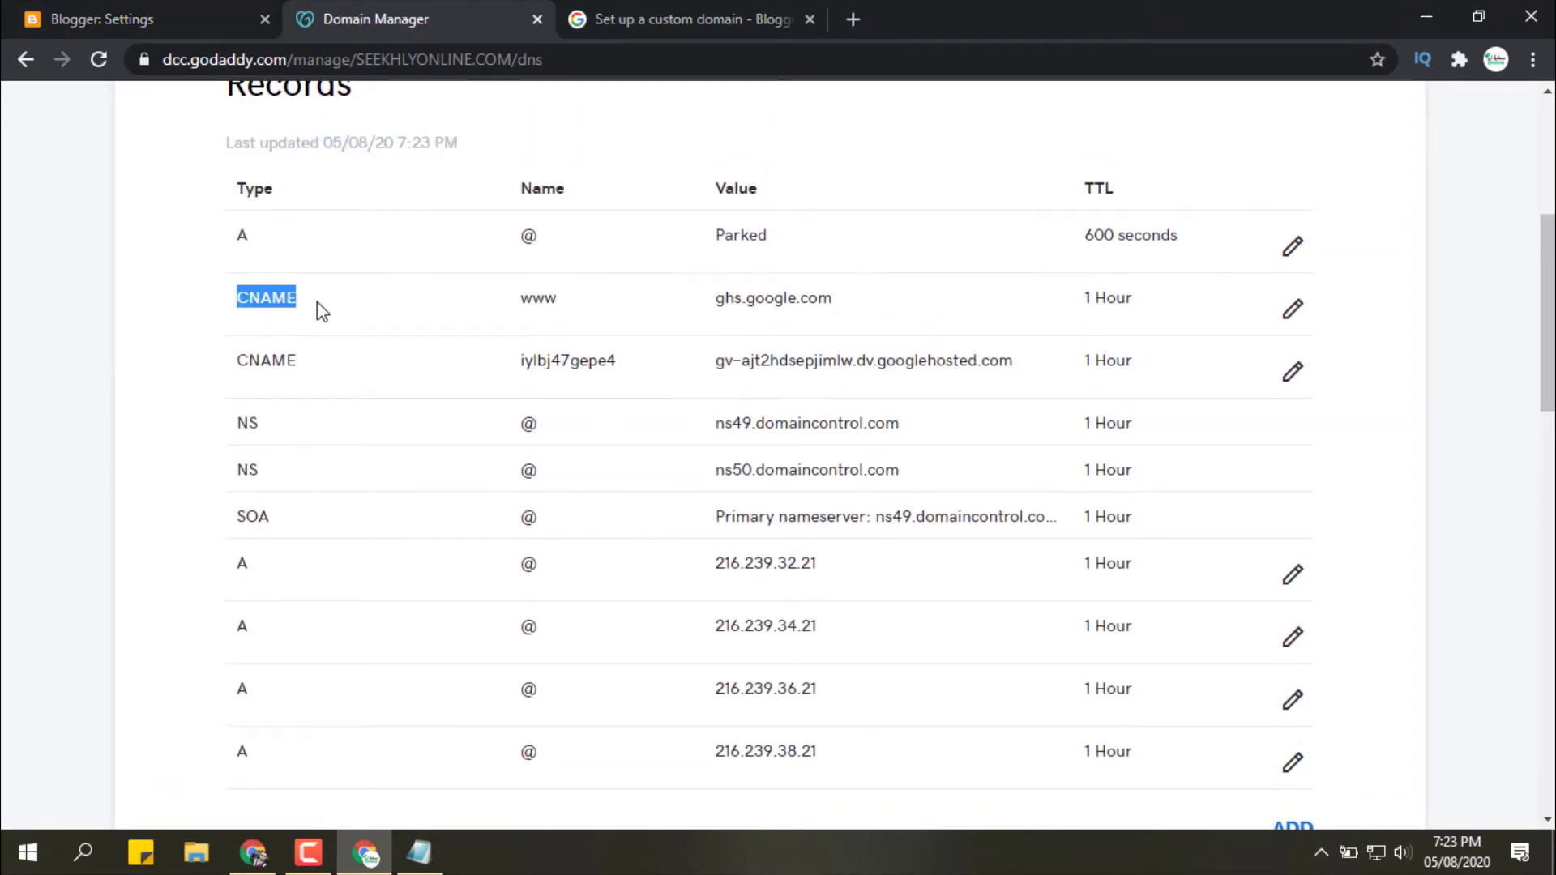
left_click(314, 383)
double_click(285, 360)
scroll(340, 411, "down", 2)
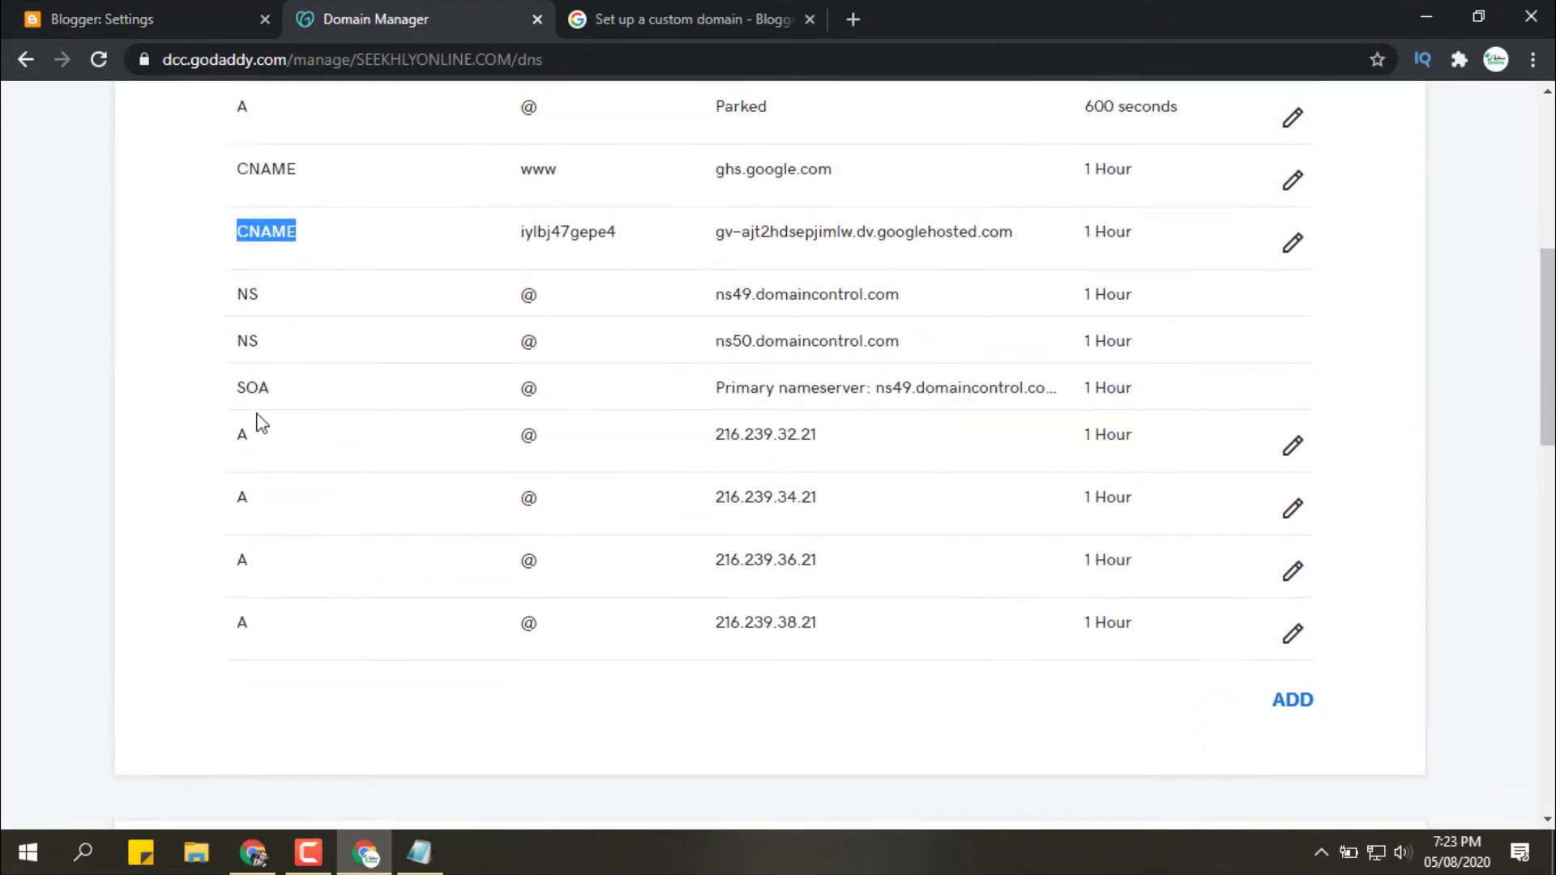
left_click_drag(223, 454, 879, 511)
left_click(898, 713)
left_click(616, 19)
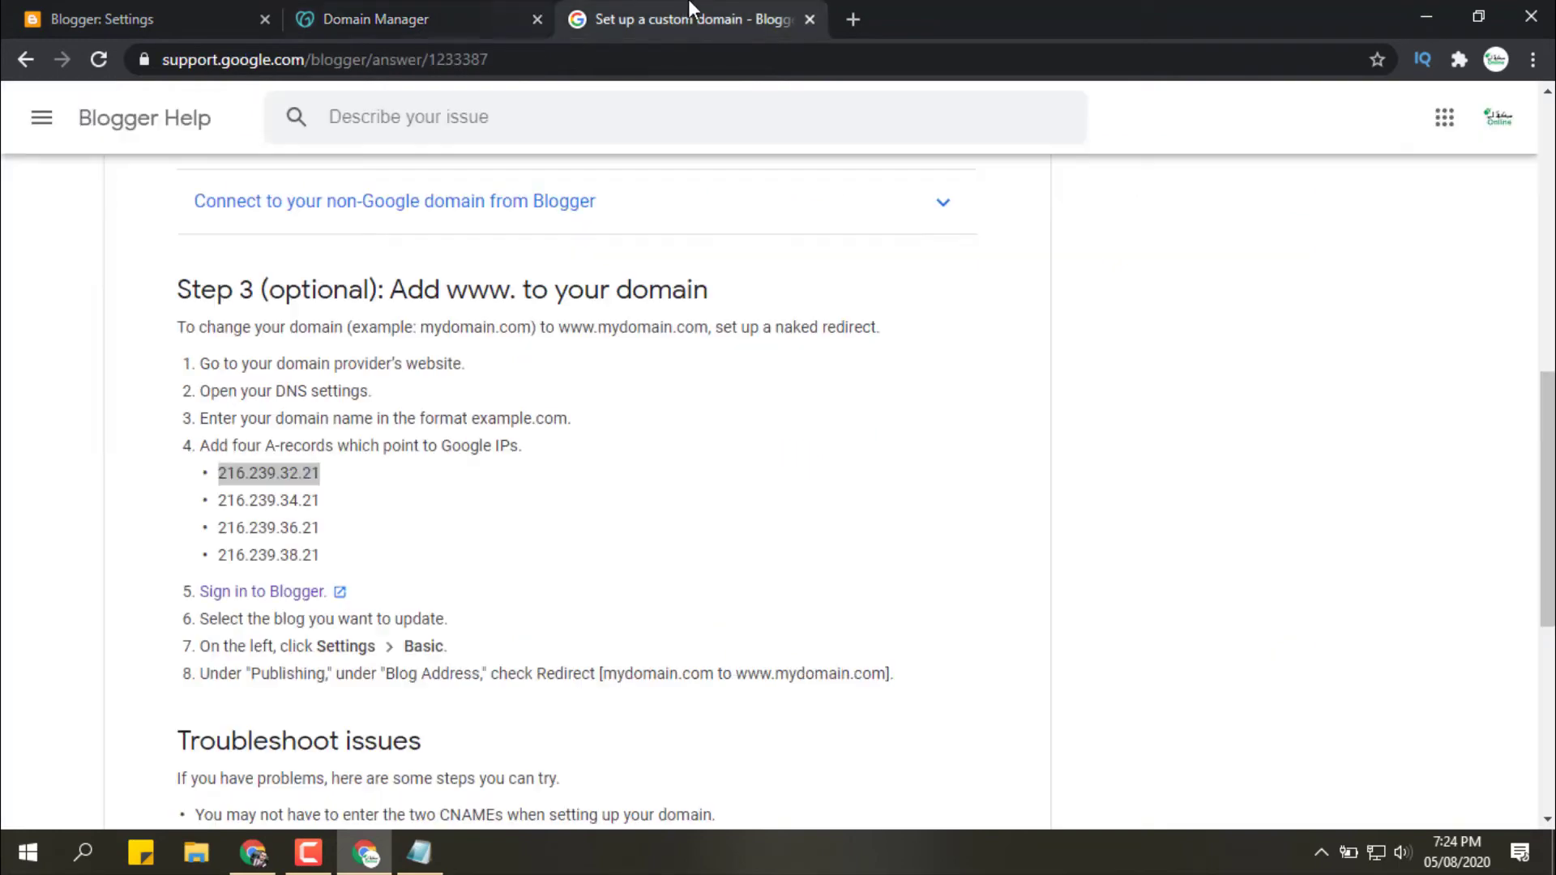
left_click_drag(358, 558, 218, 471)
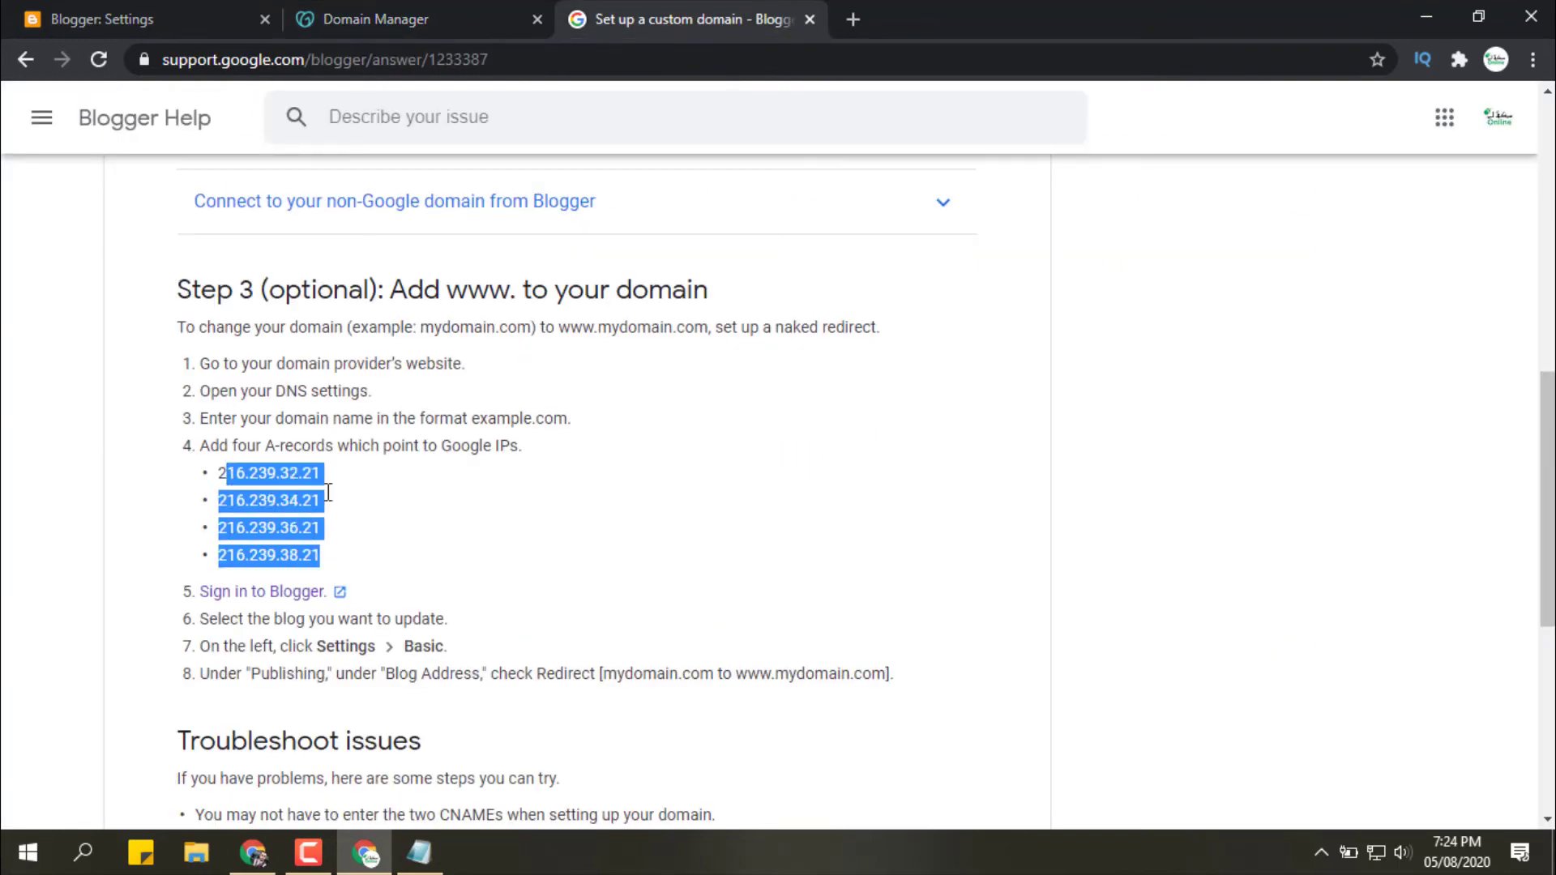
left_click(360, 540)
left_click(357, 19)
left_click(244, 19)
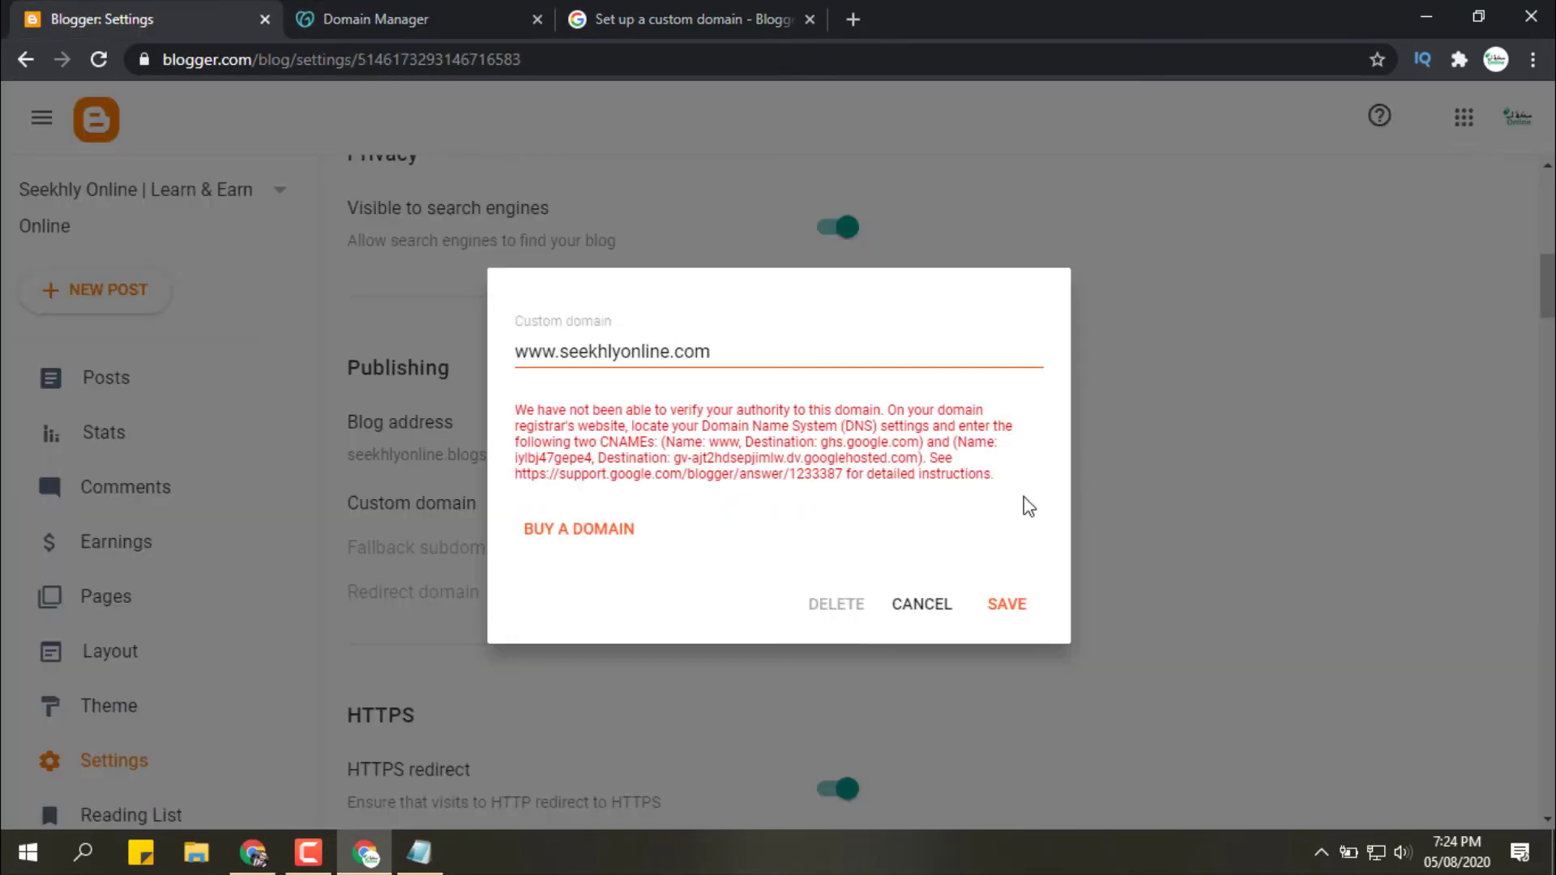
left_click(1020, 620)
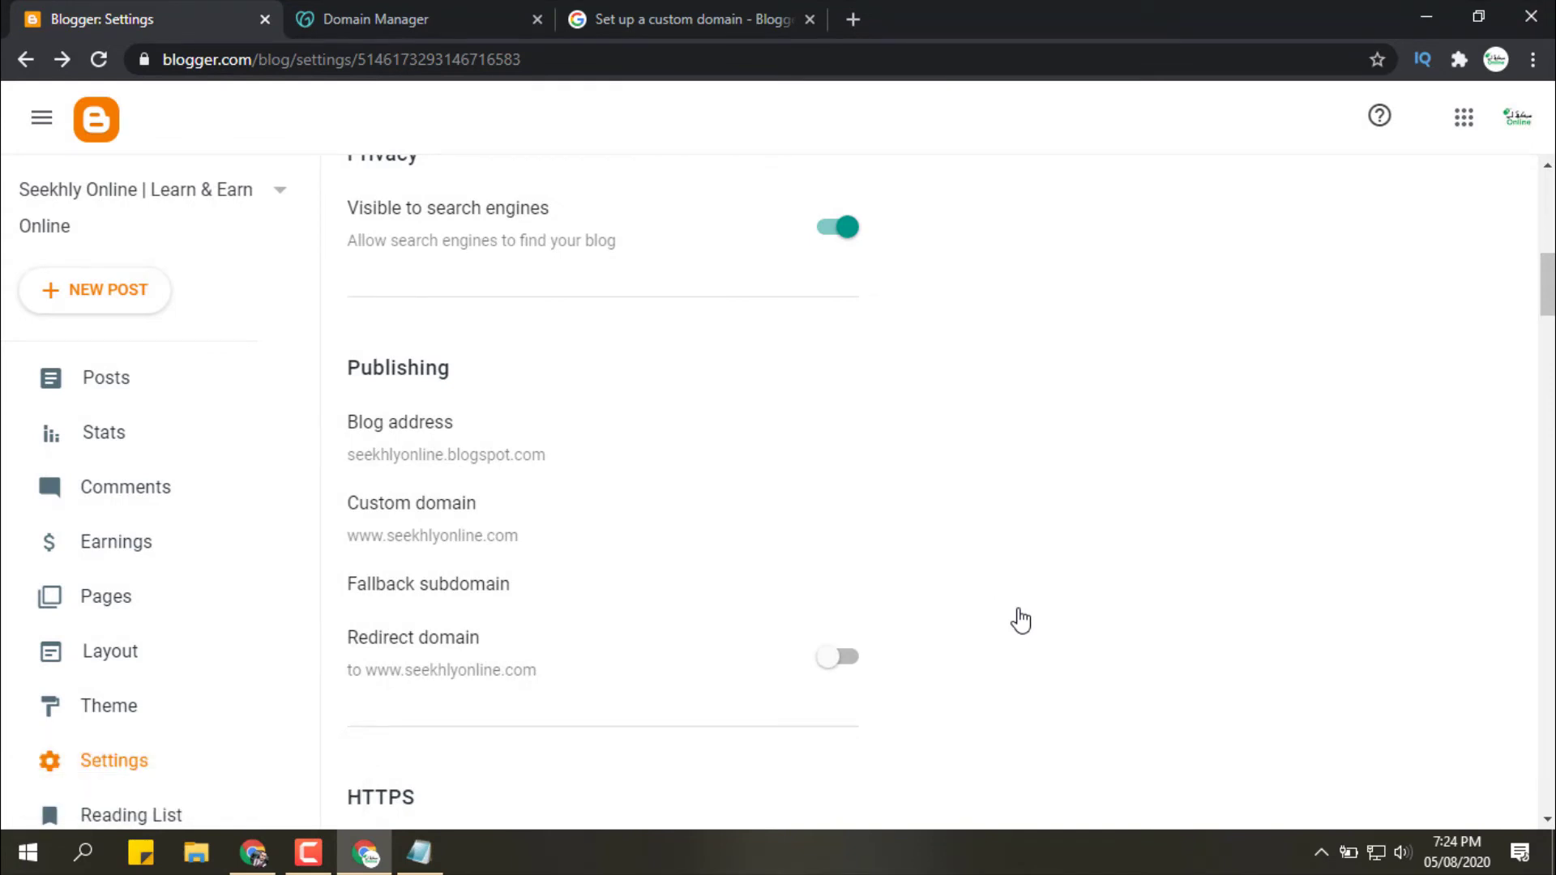
left_click_drag(529, 542, 353, 559)
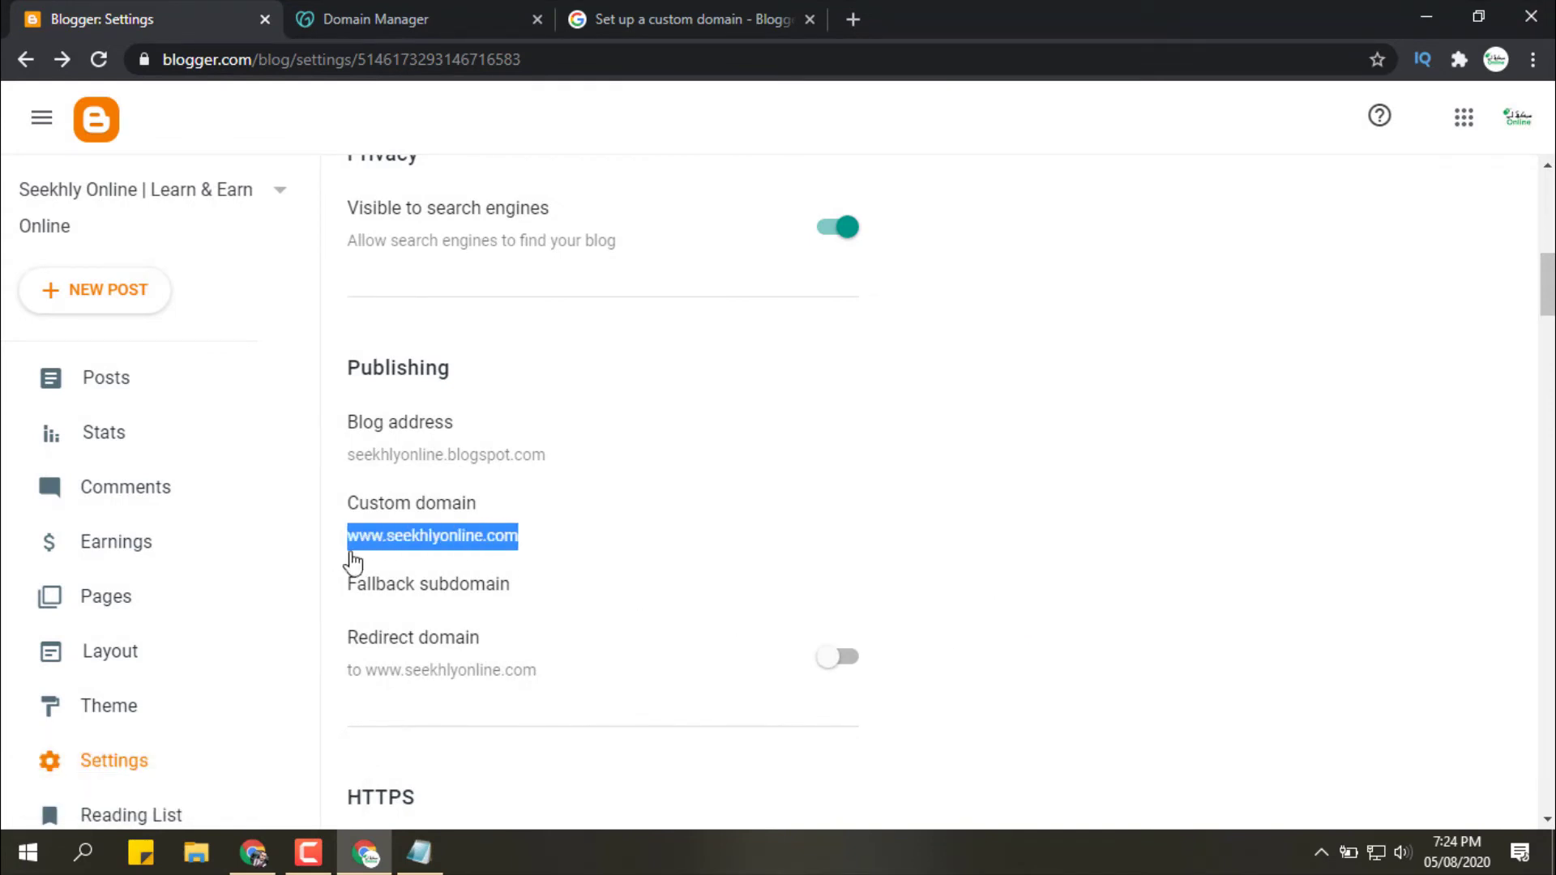
left_click(494, 548)
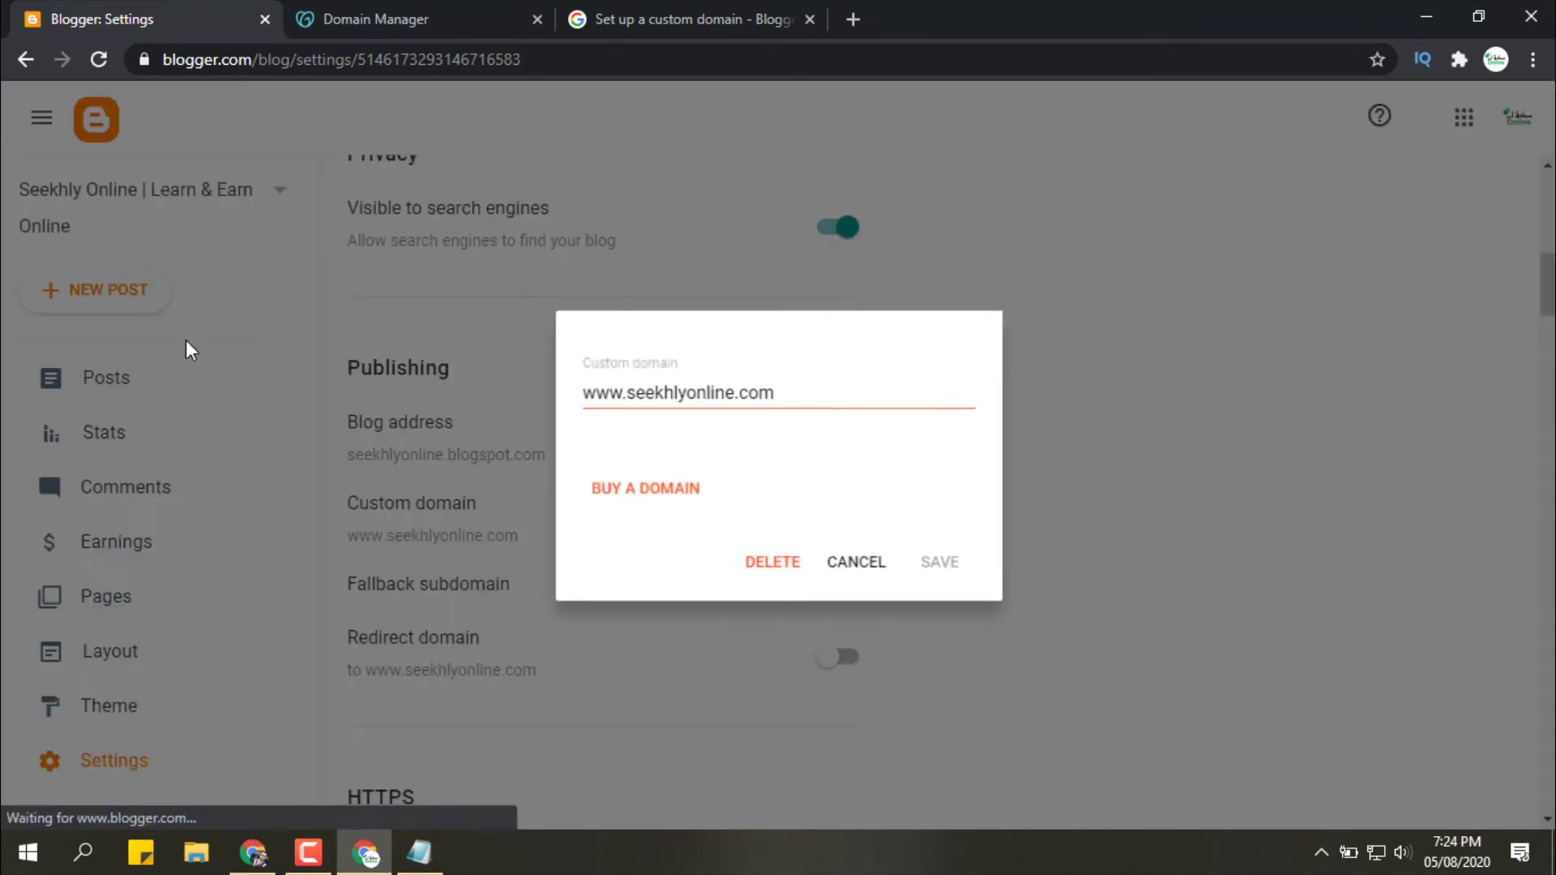
left_click(834, 563)
left_click(859, 27)
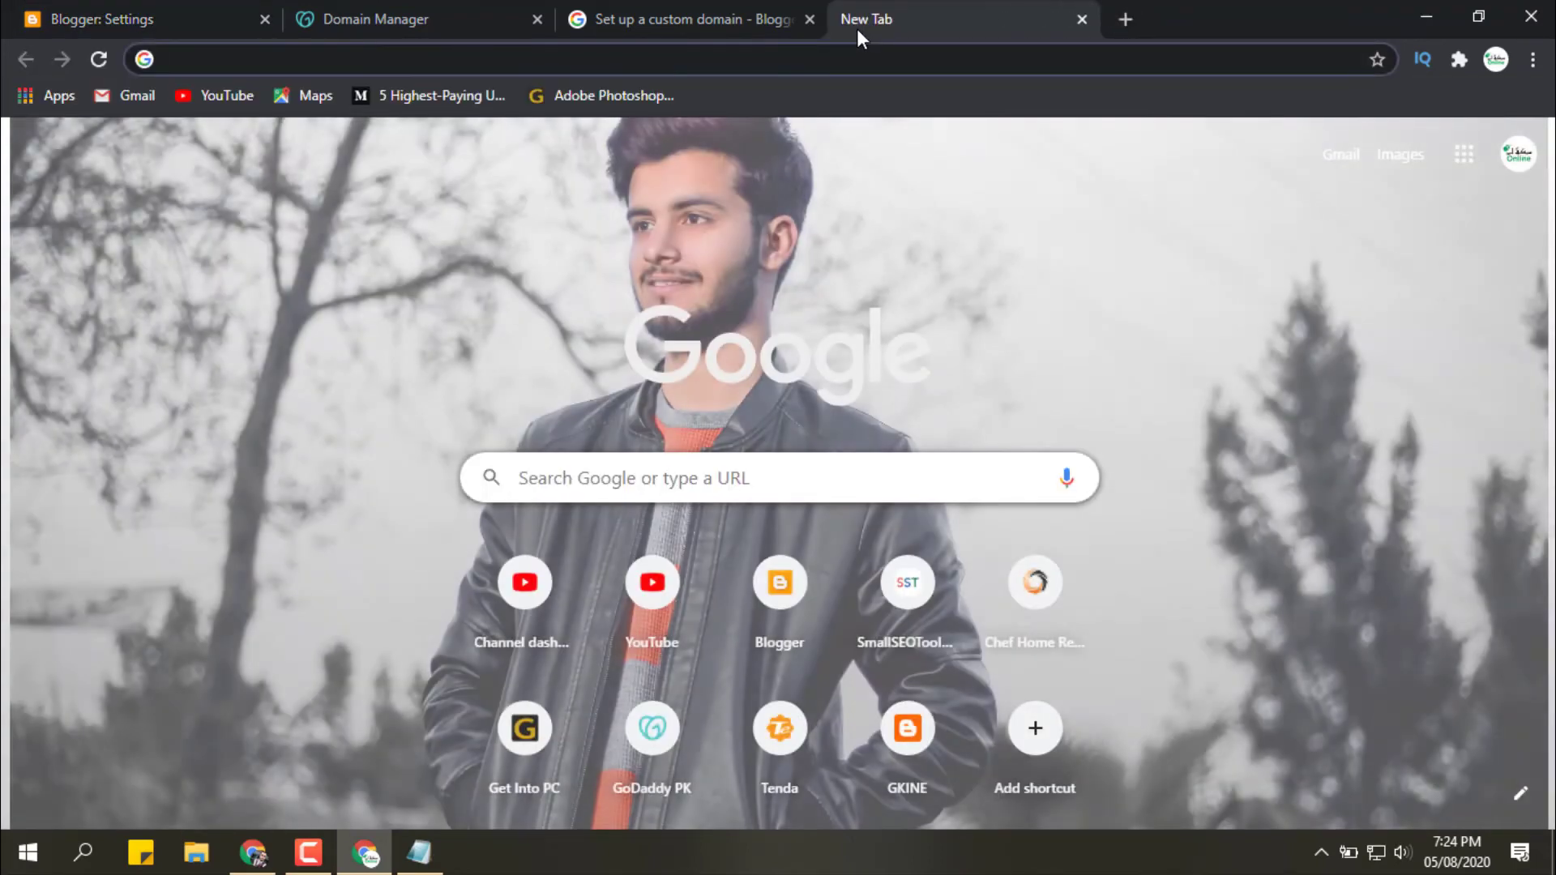
type("wwww")
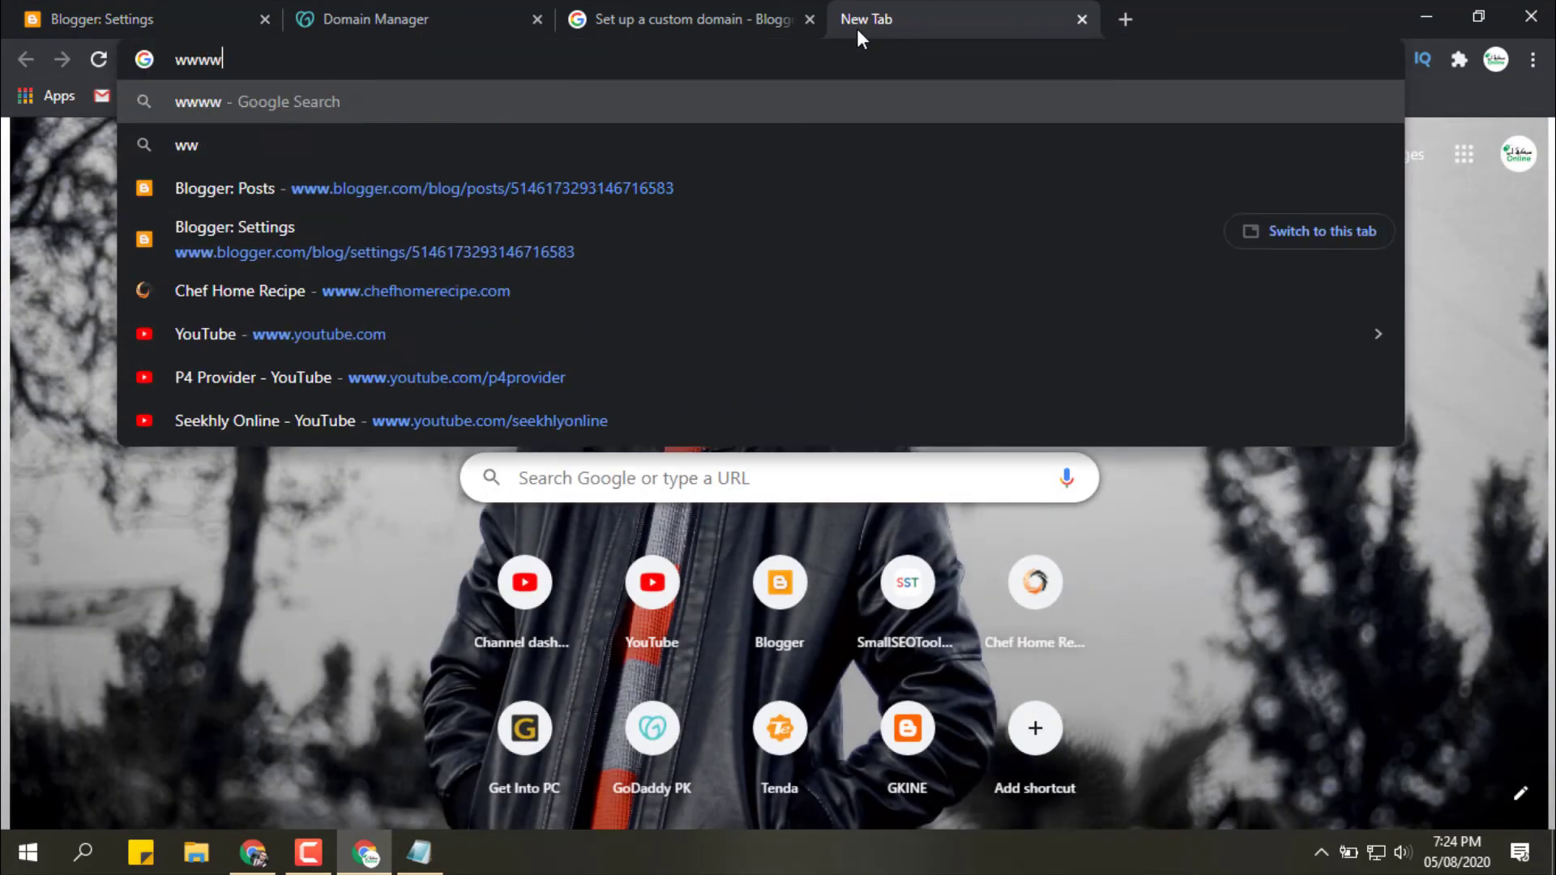
key("BackSpace")
type(".d")
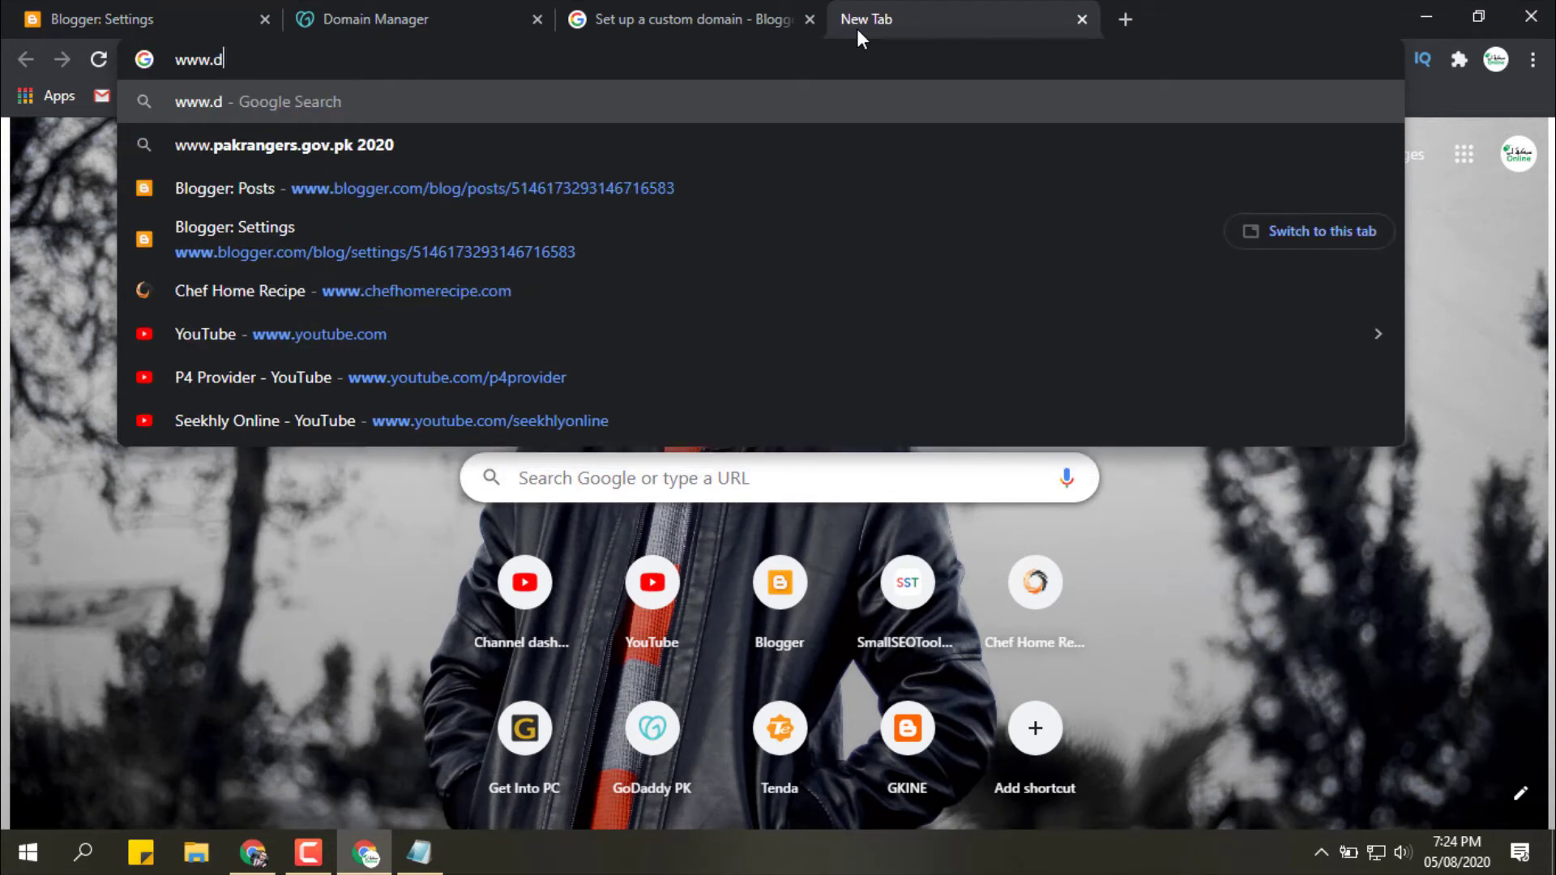
key("BackSpace")
type("see")
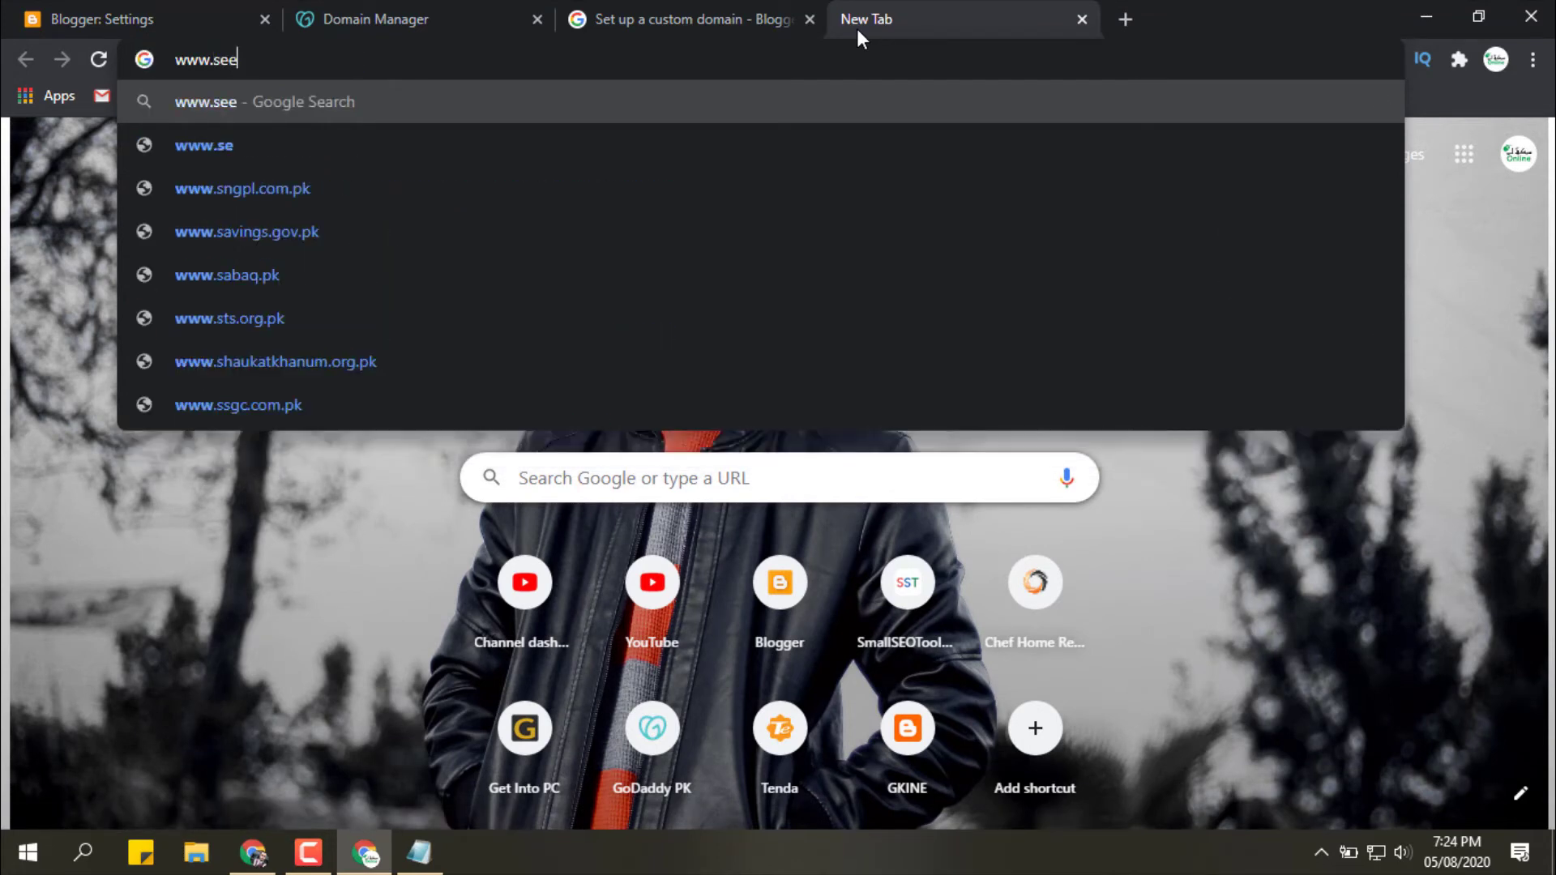
type("khlyo")
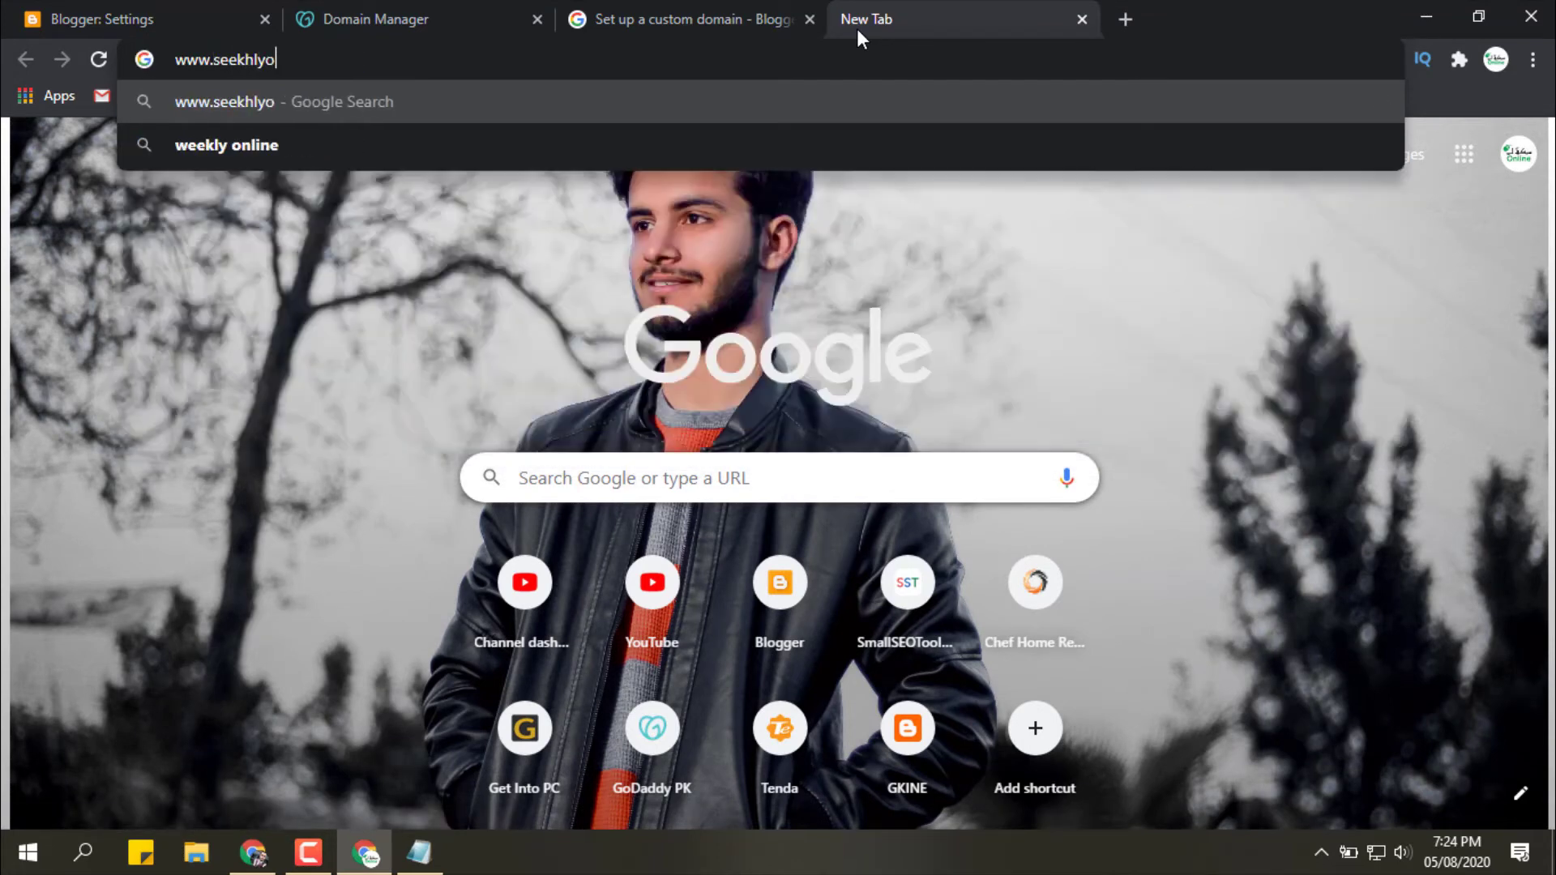
type("nline.com")
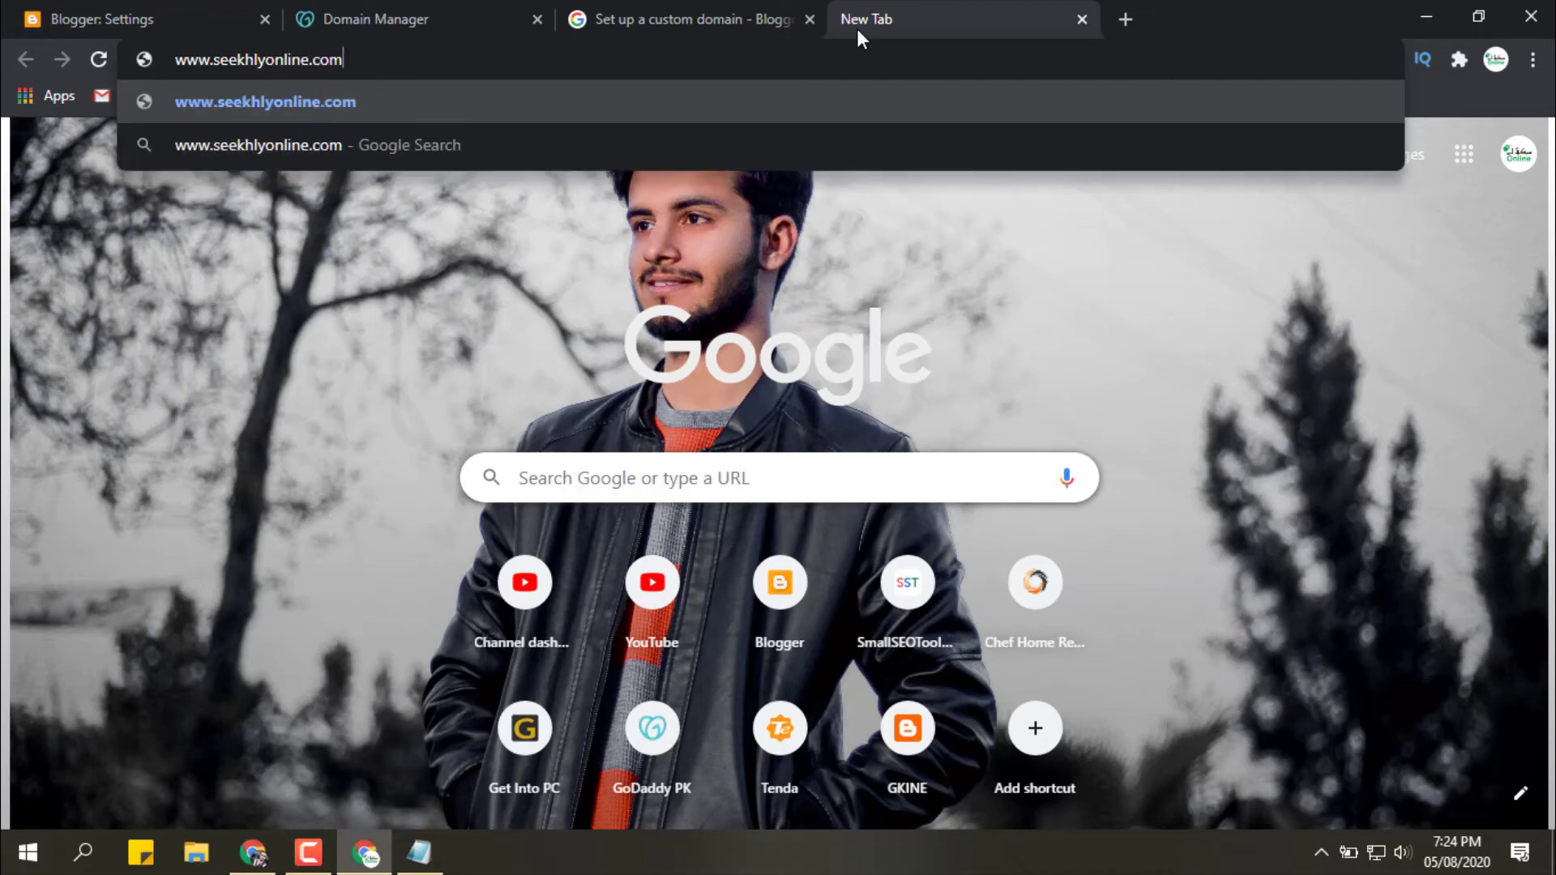
key("Return")
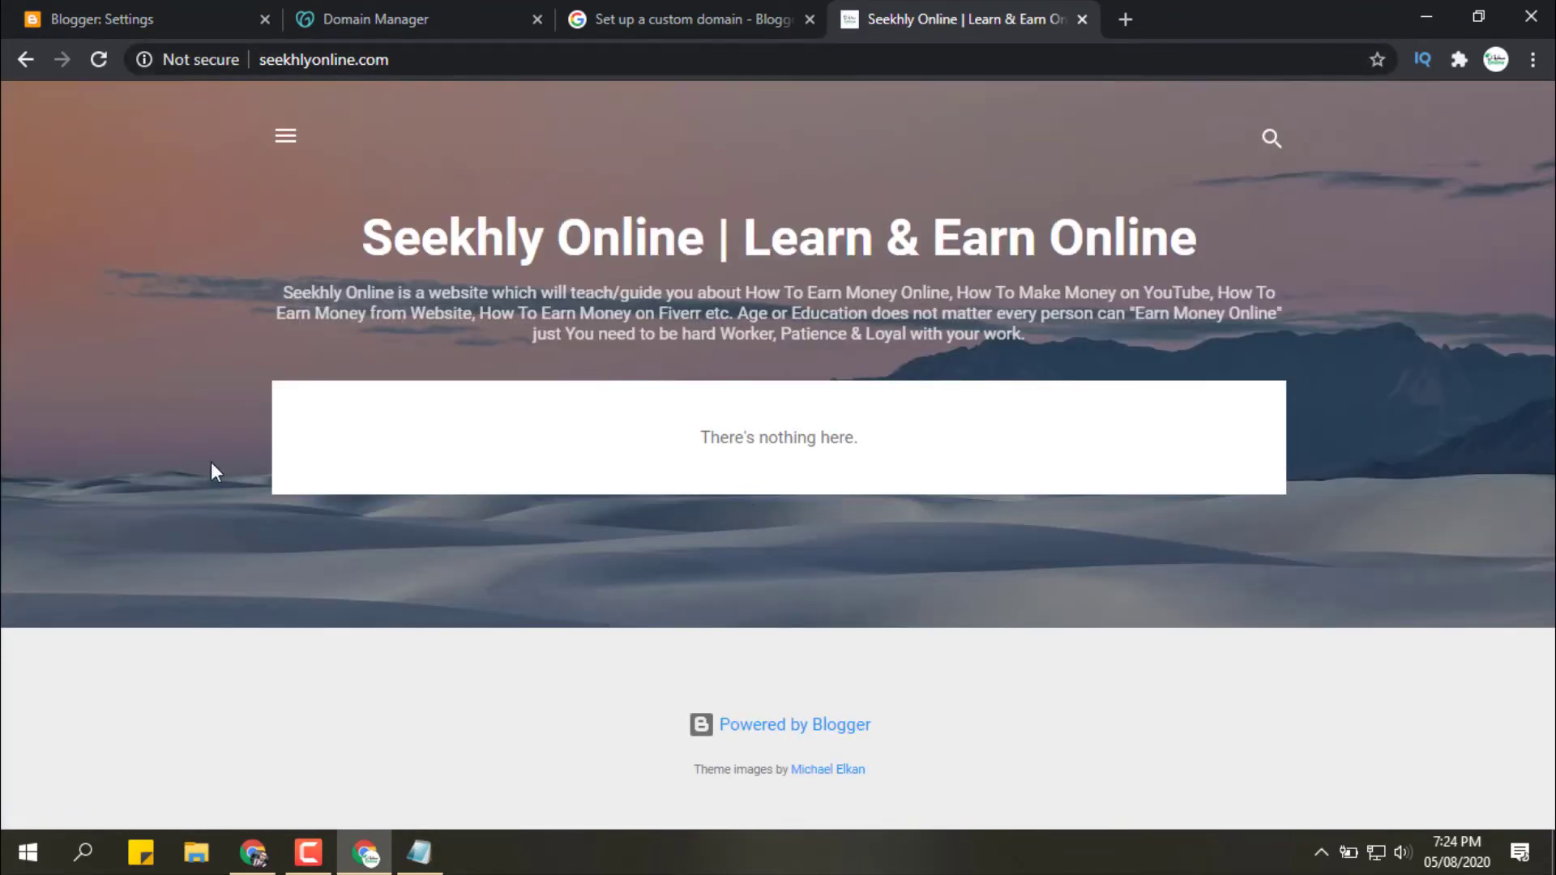
- Examine the live blog's side menu and review the custom domain and redirect options in Blogger's Publishing settings
left_click(287, 136)
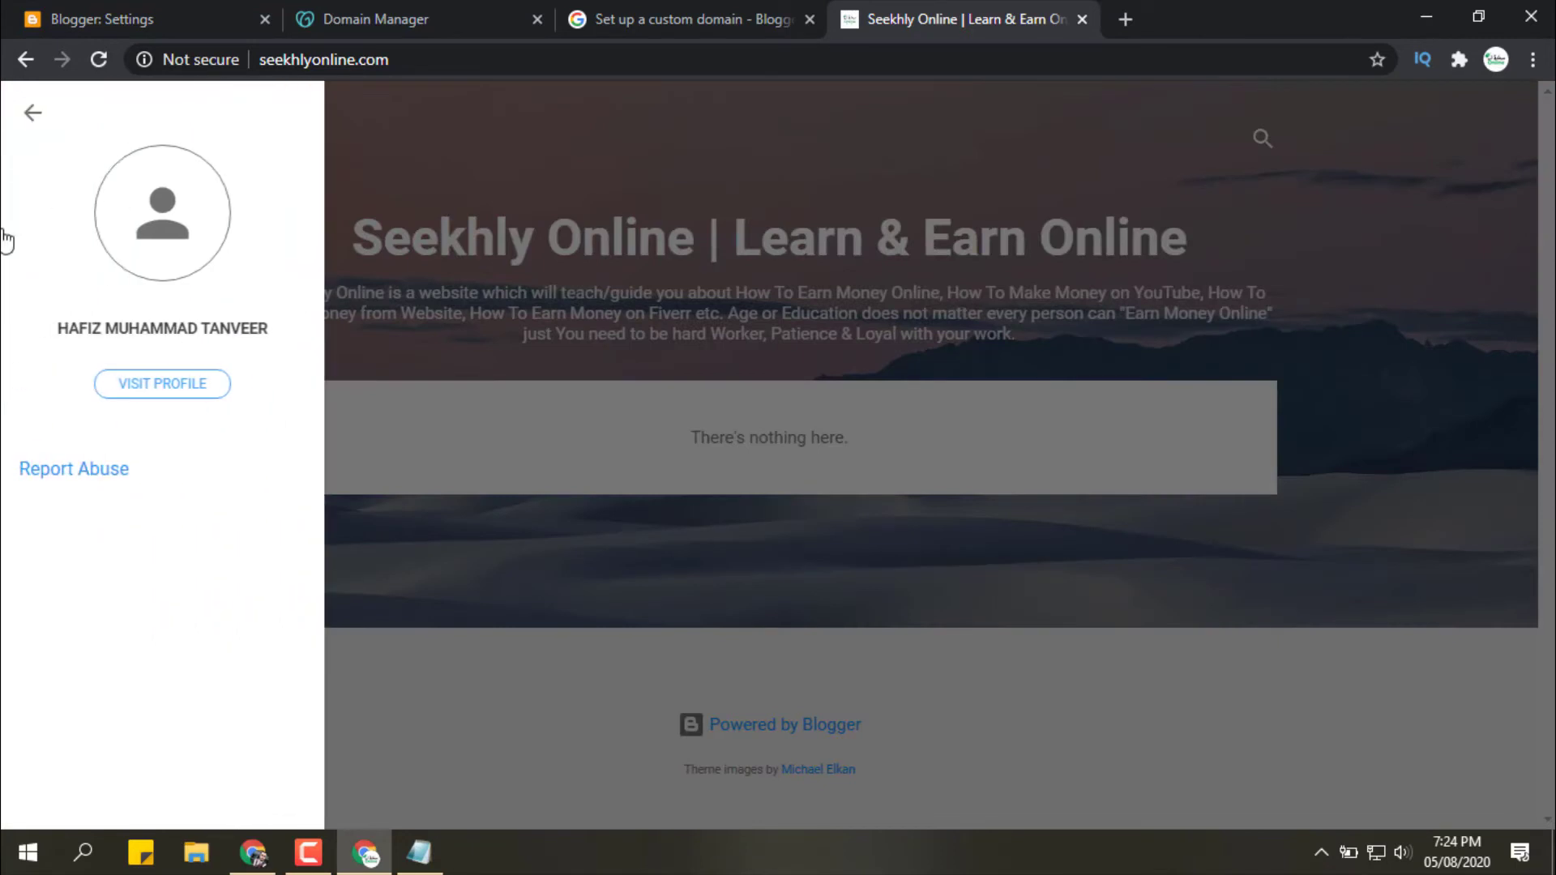
left_click(33, 113)
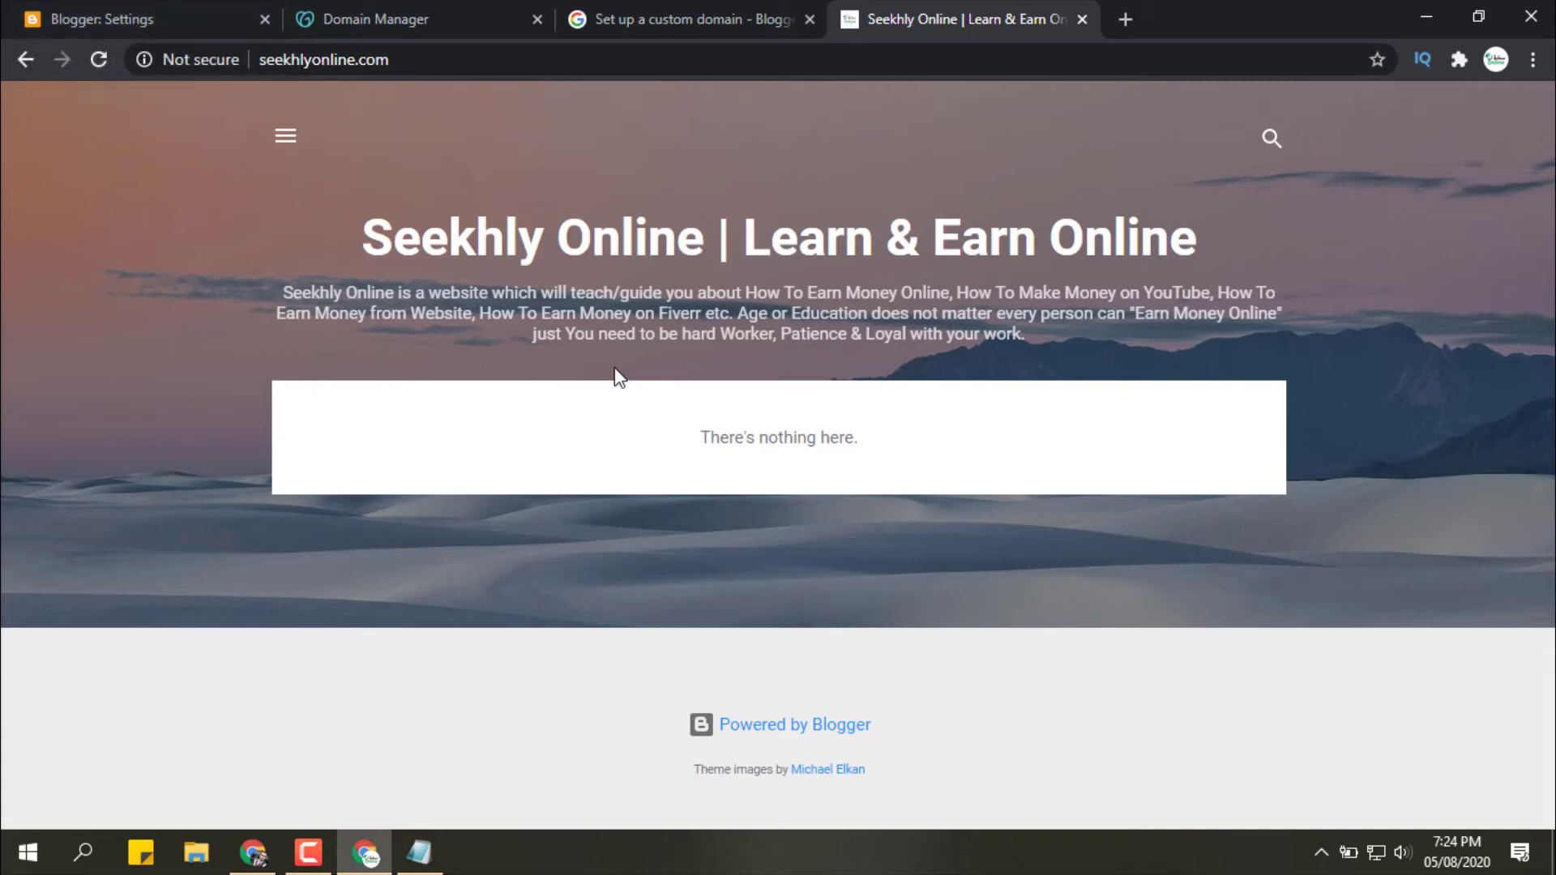
left_click(162, 11)
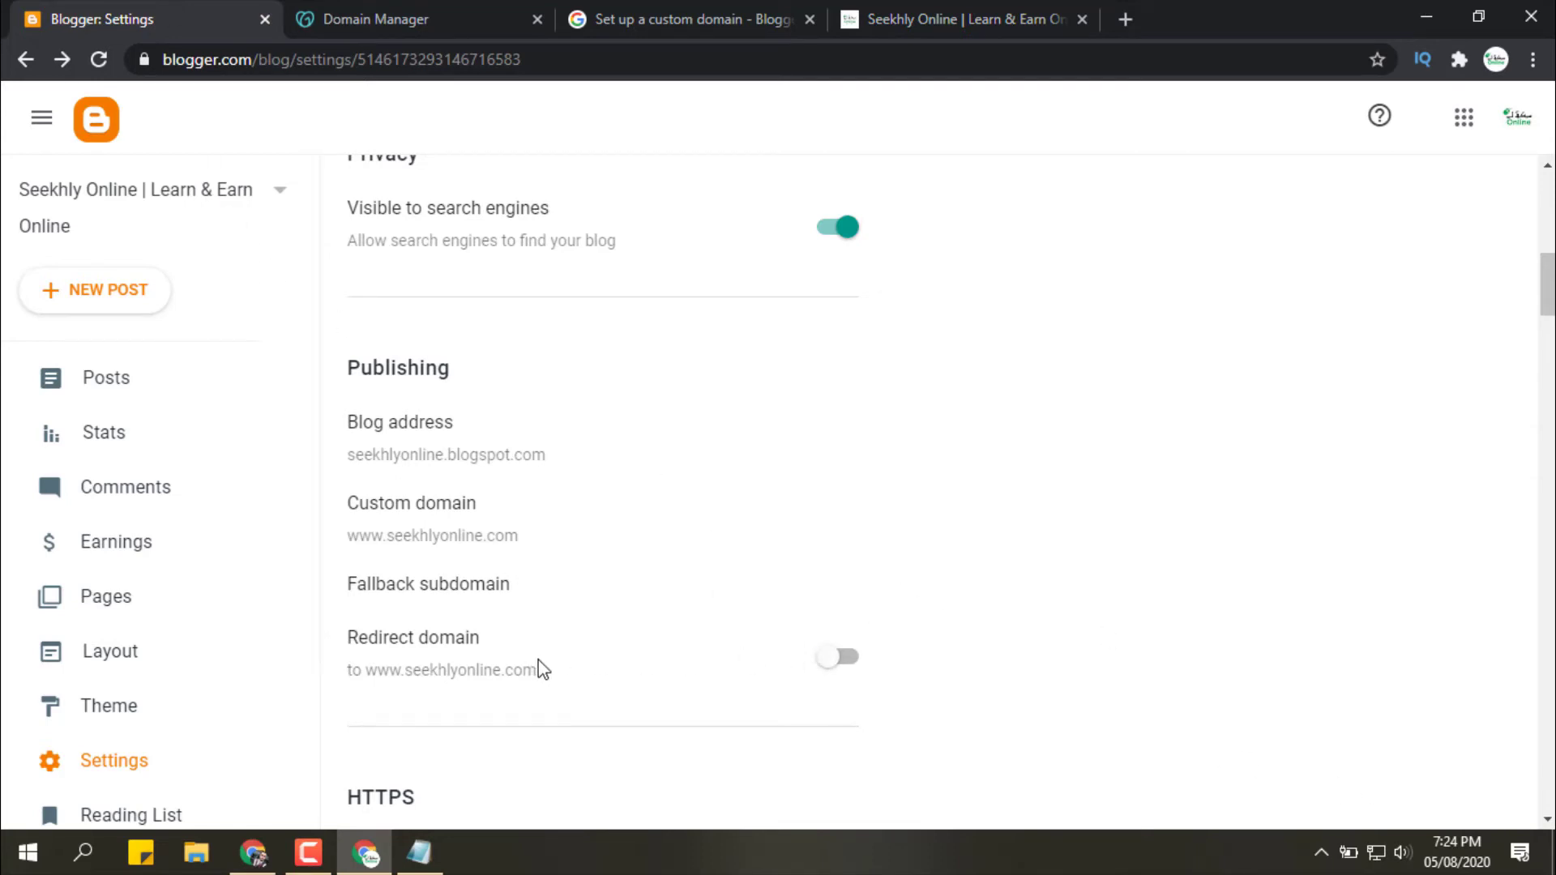
scroll(791, 566, "down", 1)
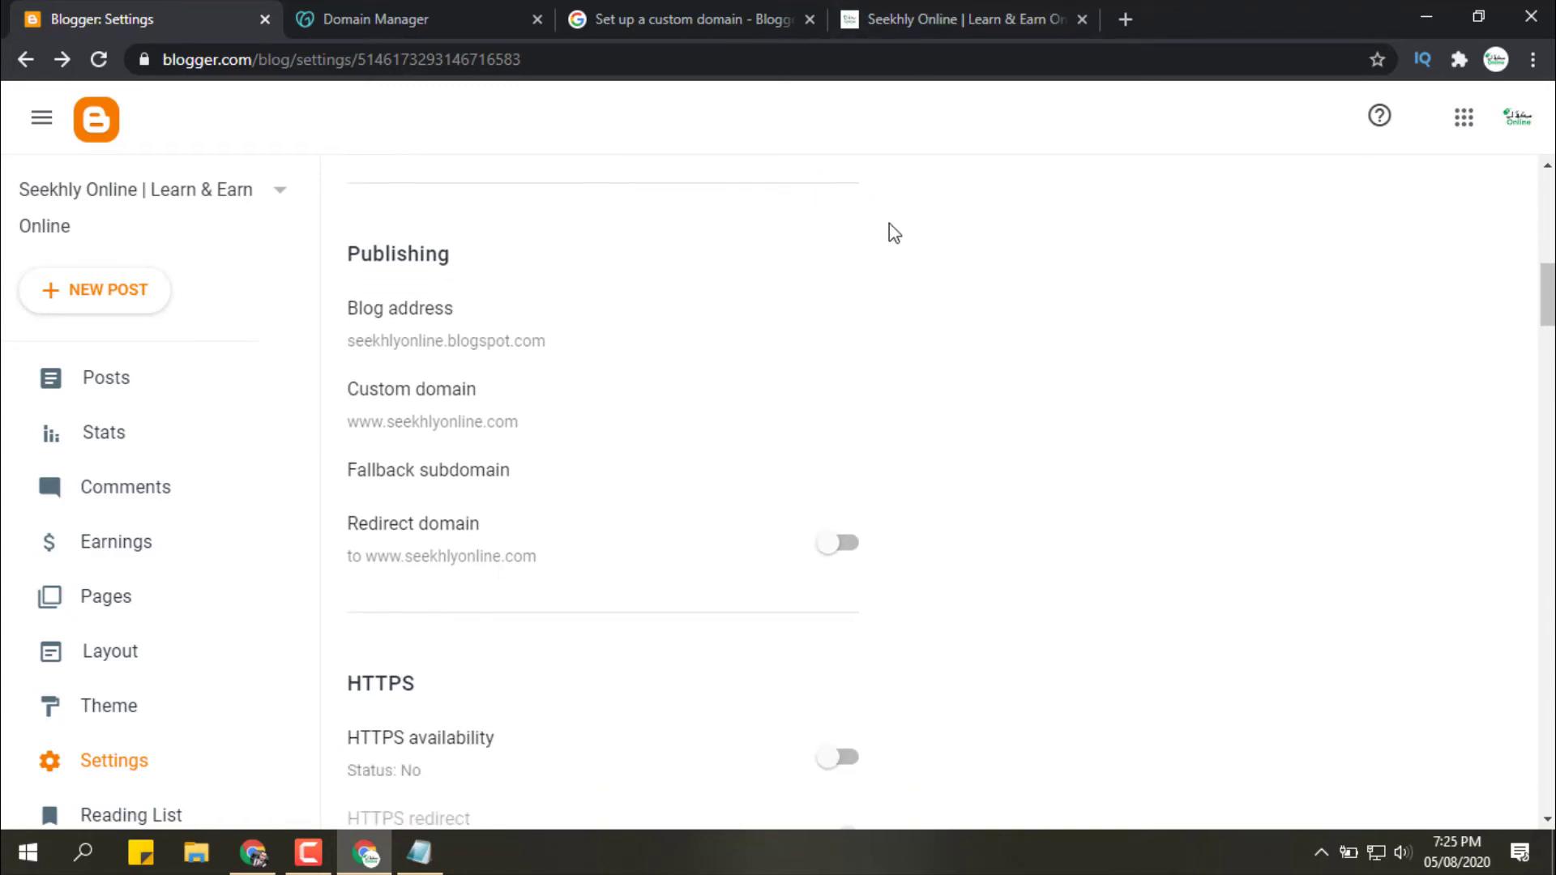
left_click(940, 19)
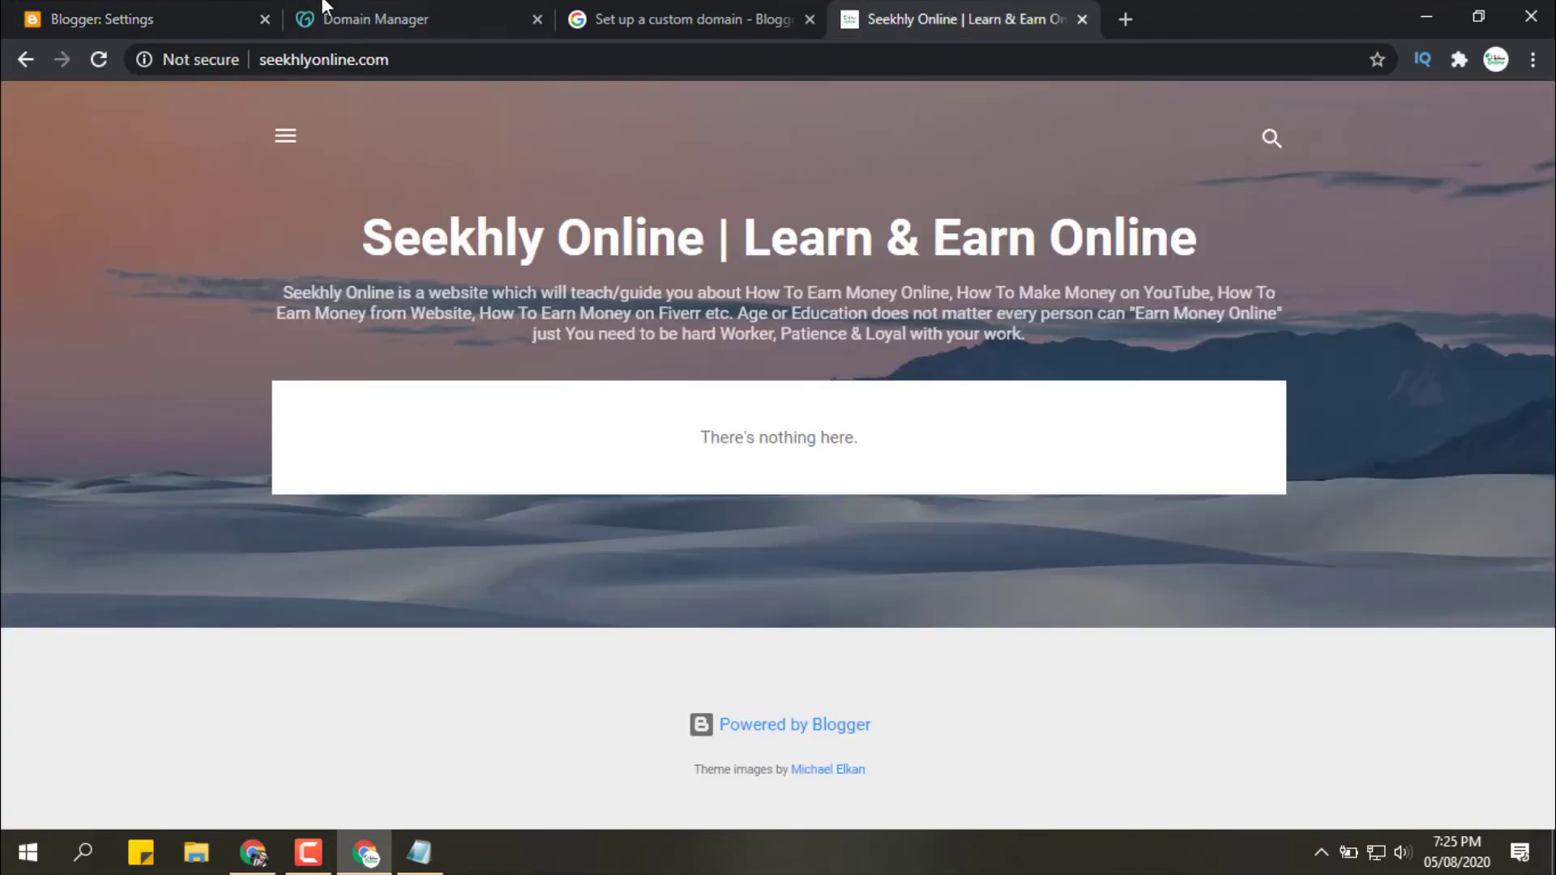
left_click(100, 16)
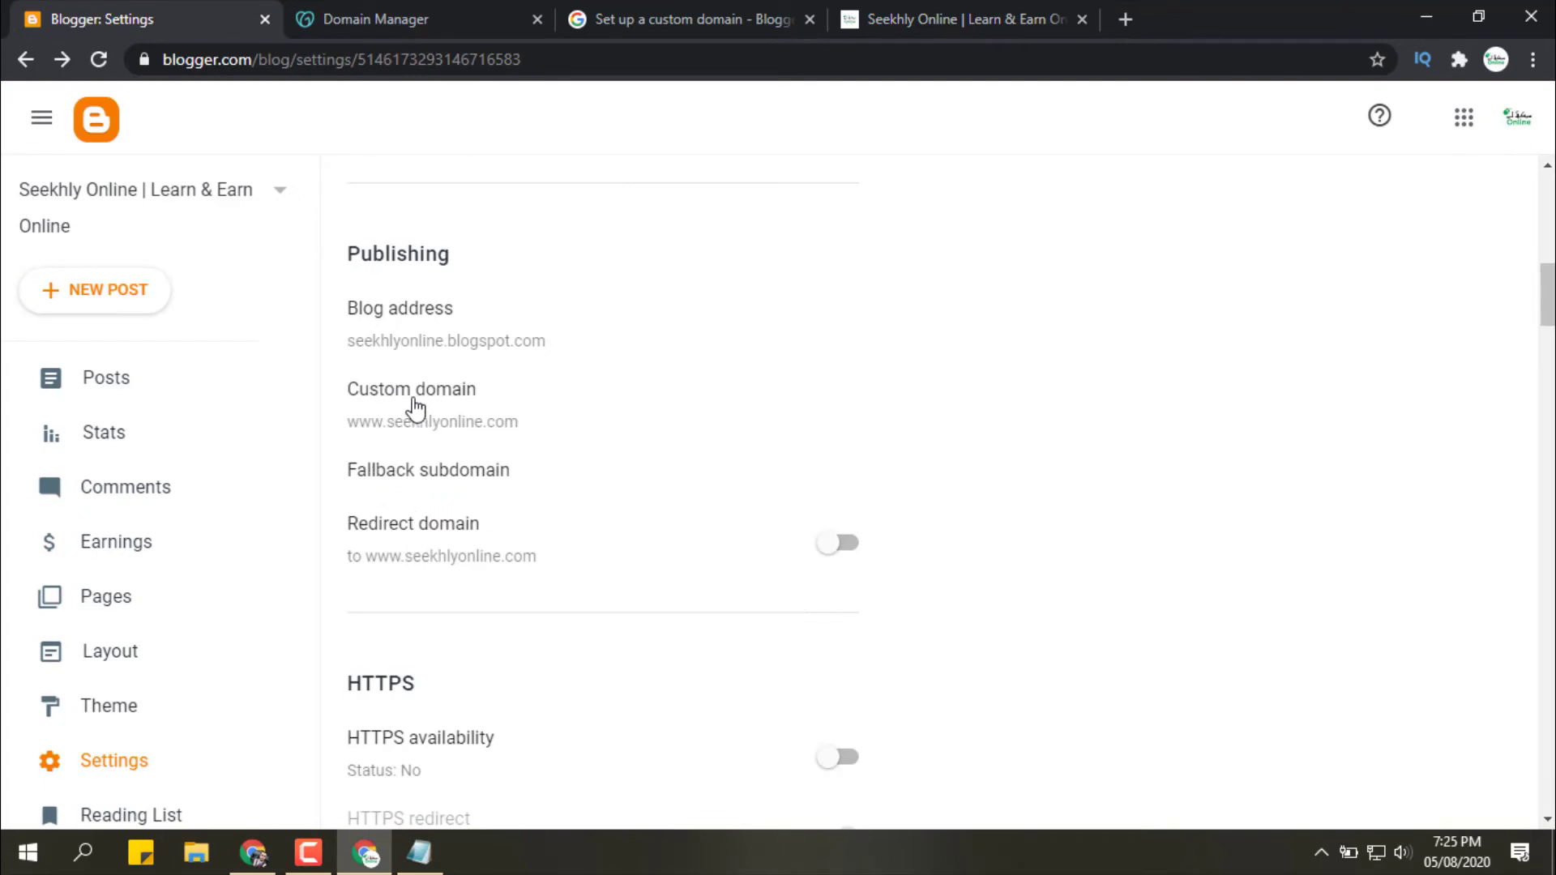
left_click(415, 476)
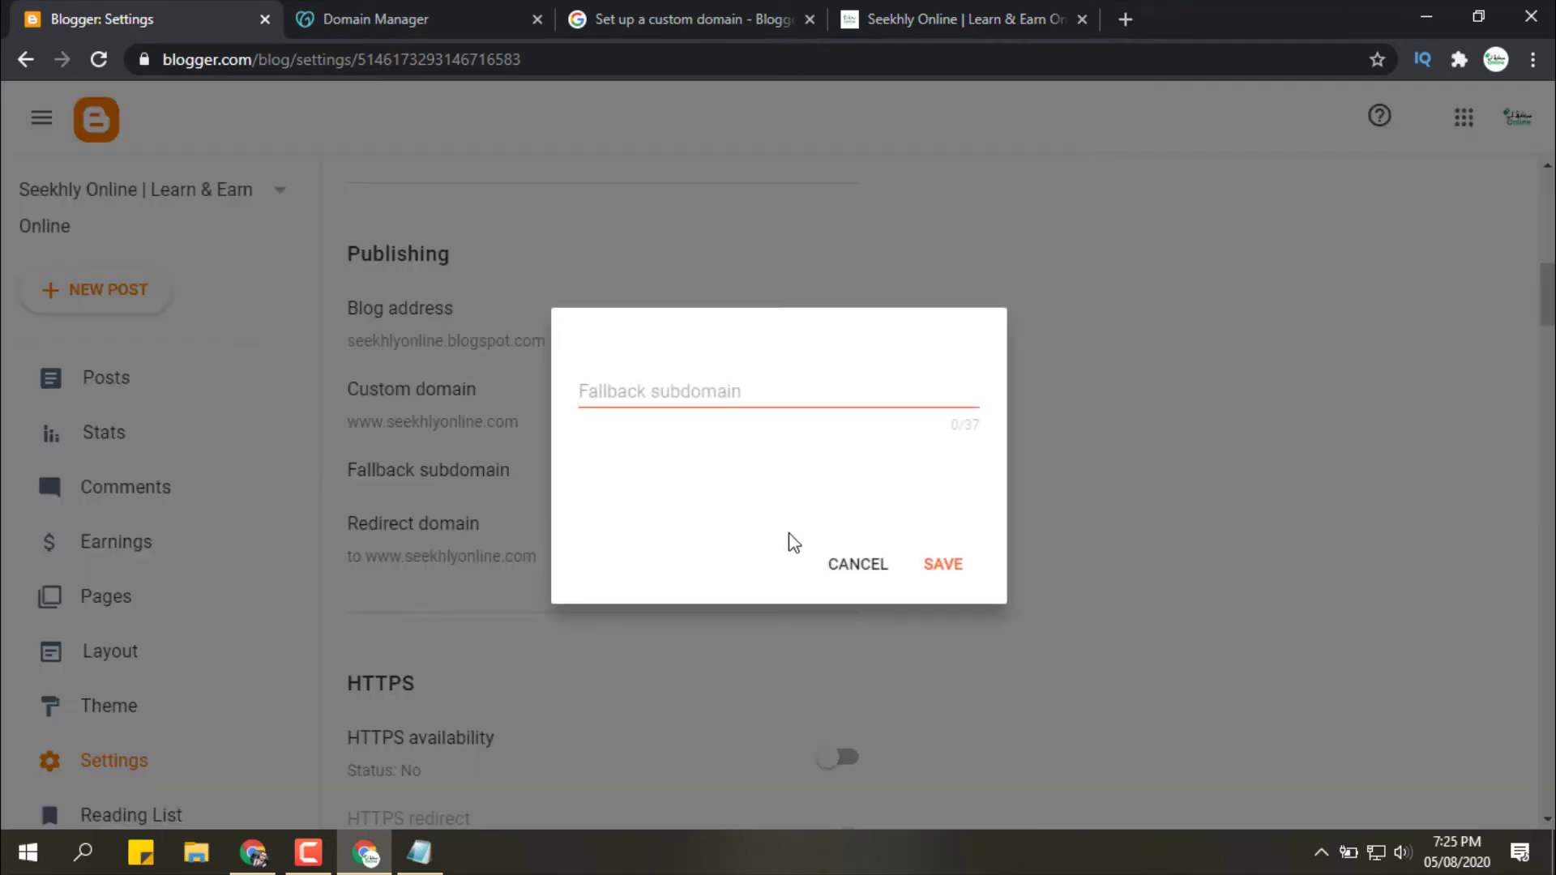
left_click(860, 567)
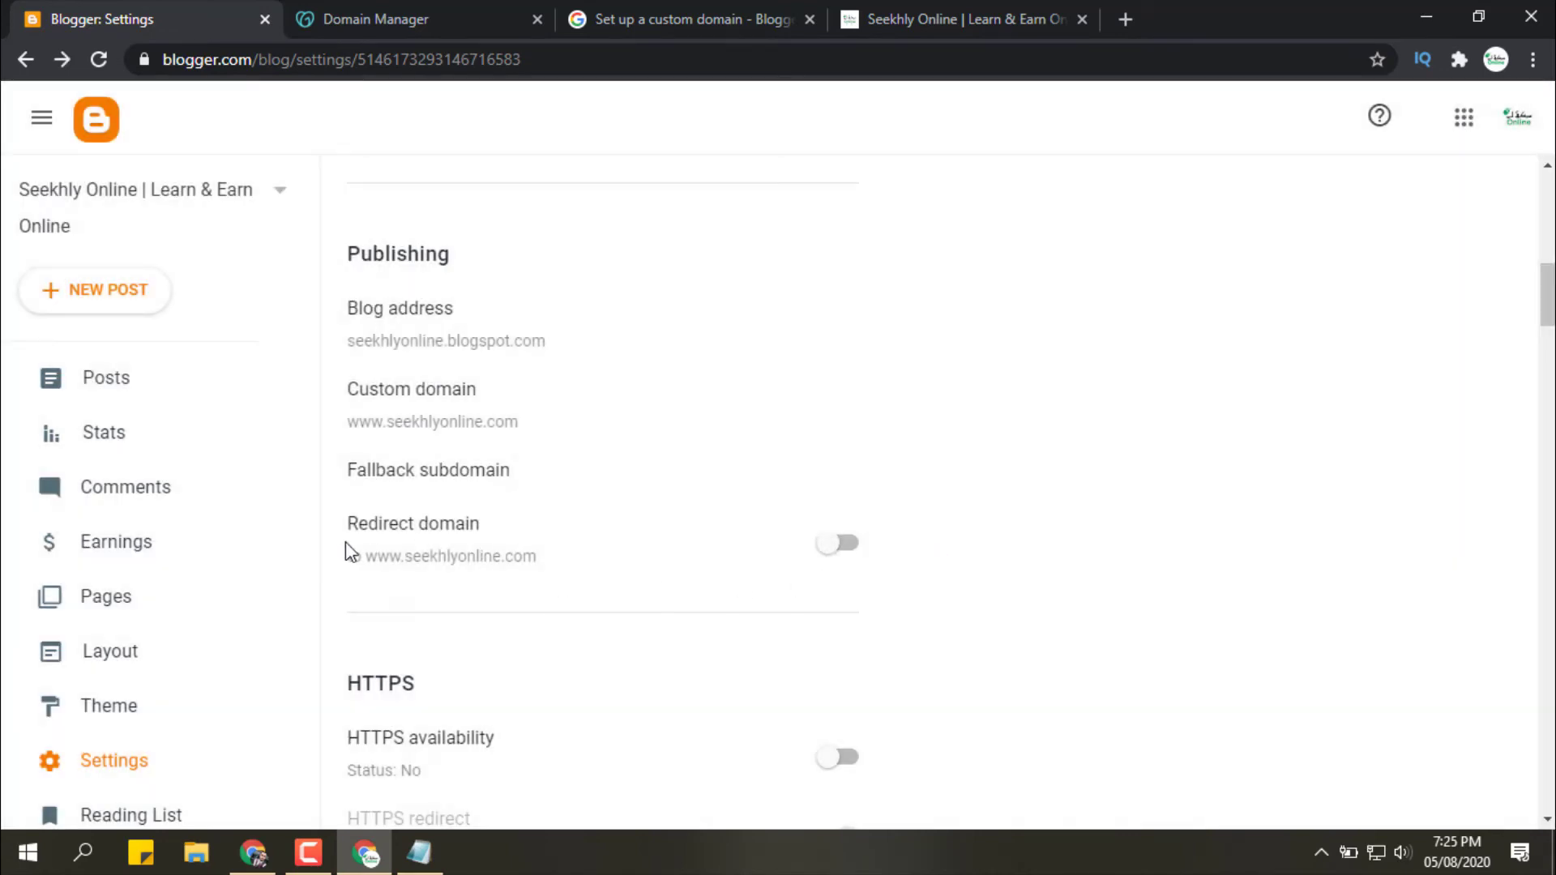
left_click_drag(551, 558, 349, 556)
left_click(587, 549)
left_click_drag(537, 558, 538, 527)
left_click(454, 566)
double_click(380, 560)
left_click_drag(380, 559, 391, 559)
left_click(843, 545)
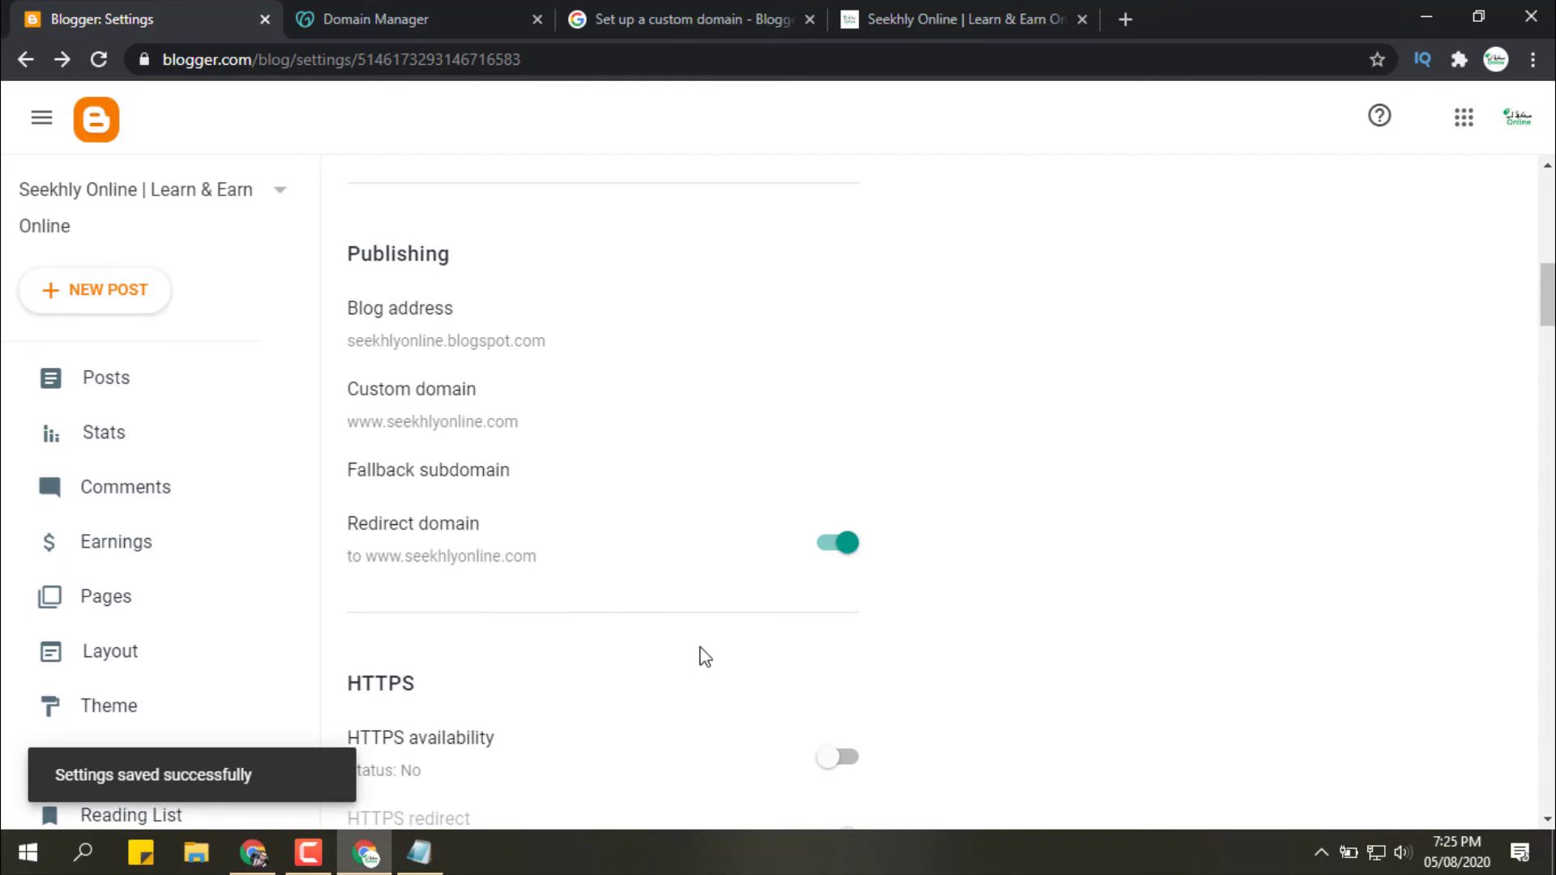
- Turn on HTTPS availability for the blog in the HTTPS settings
scroll(549, 634, "down", 1)
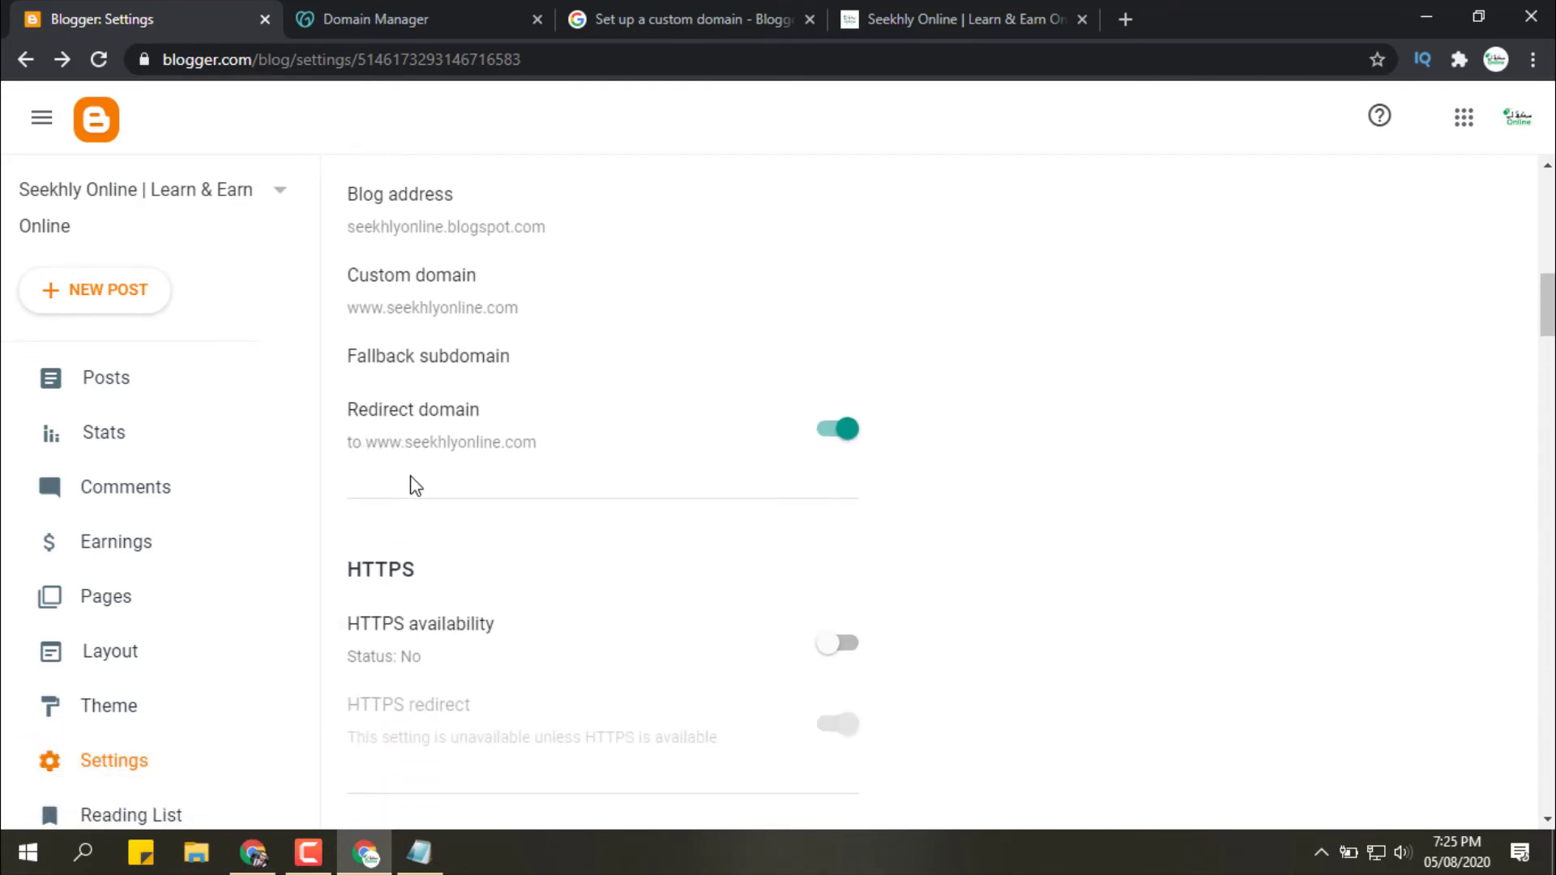
scroll(577, 723, "down", 1)
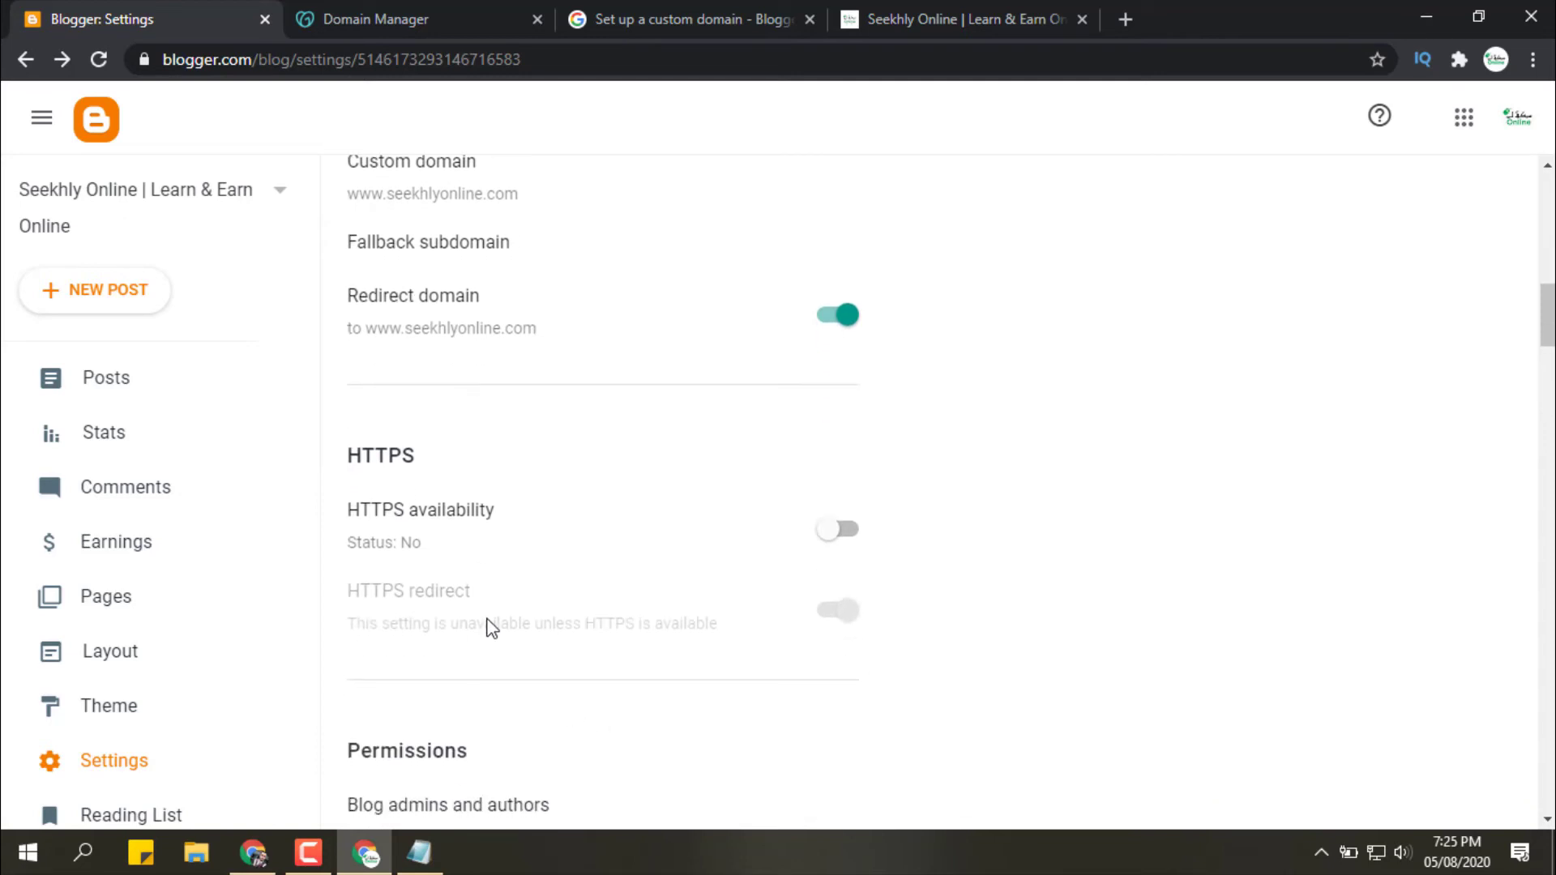
left_click(853, 537)
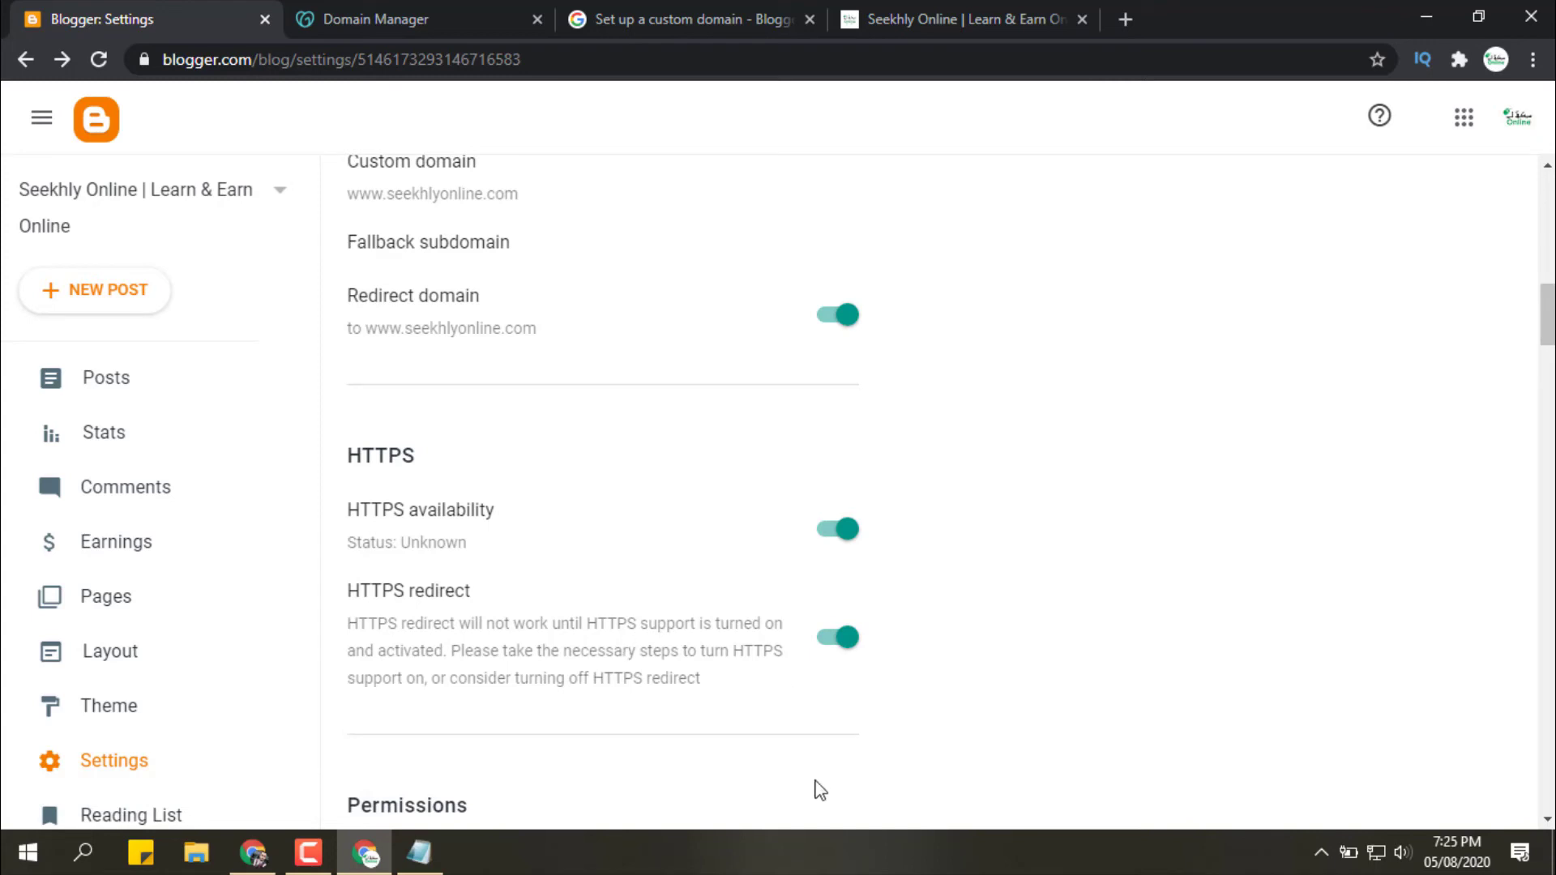
- Check the live blog's connection security details, and return to Blogger's HTTPS availability setting
left_click(914, 11)
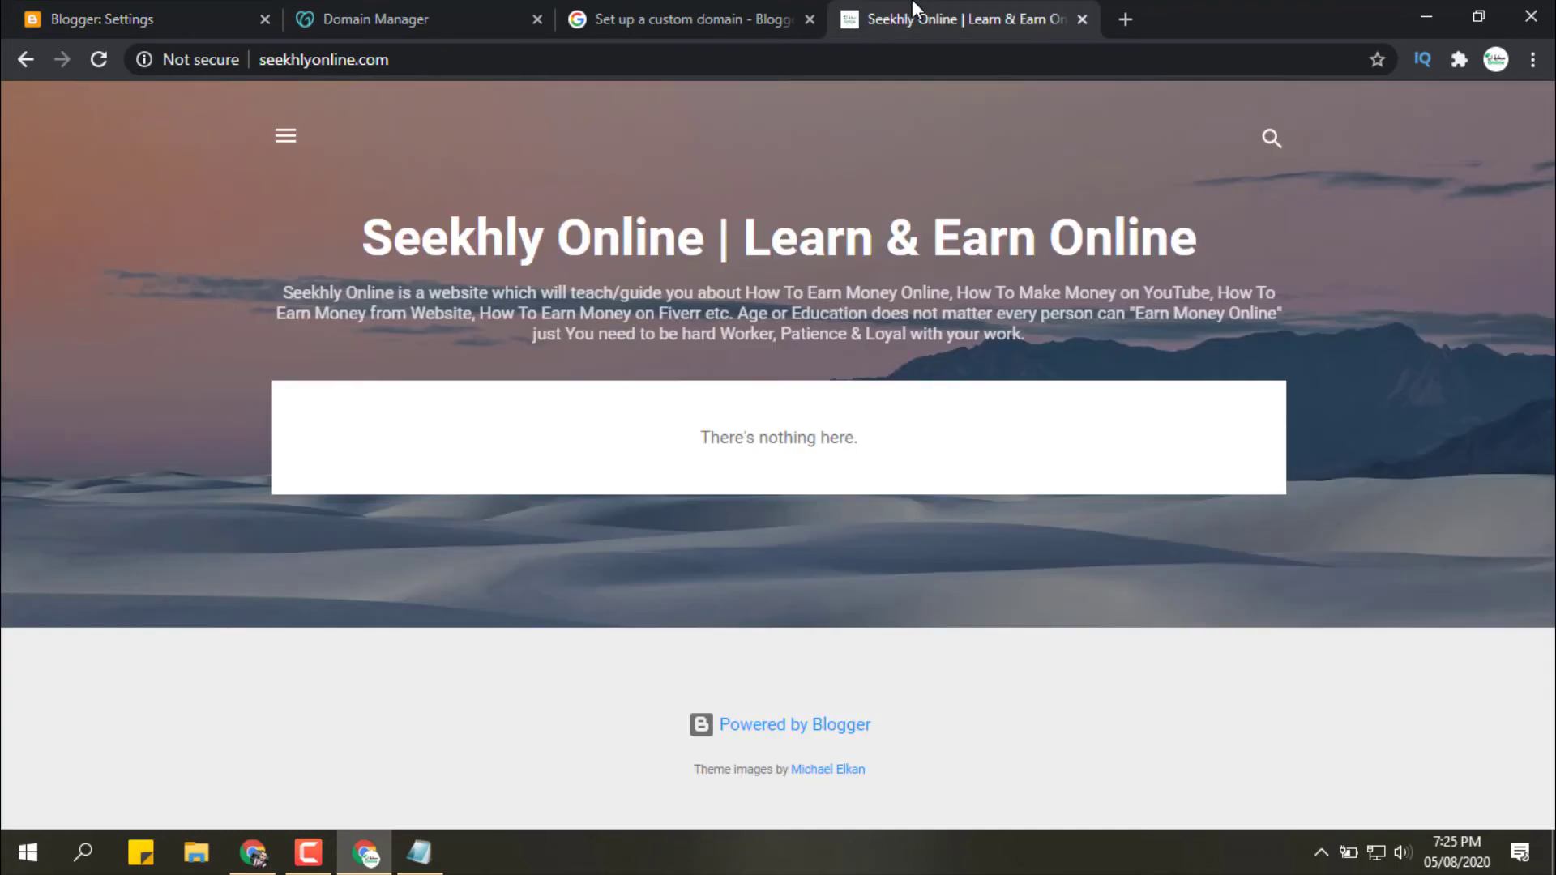
left_click(188, 59)
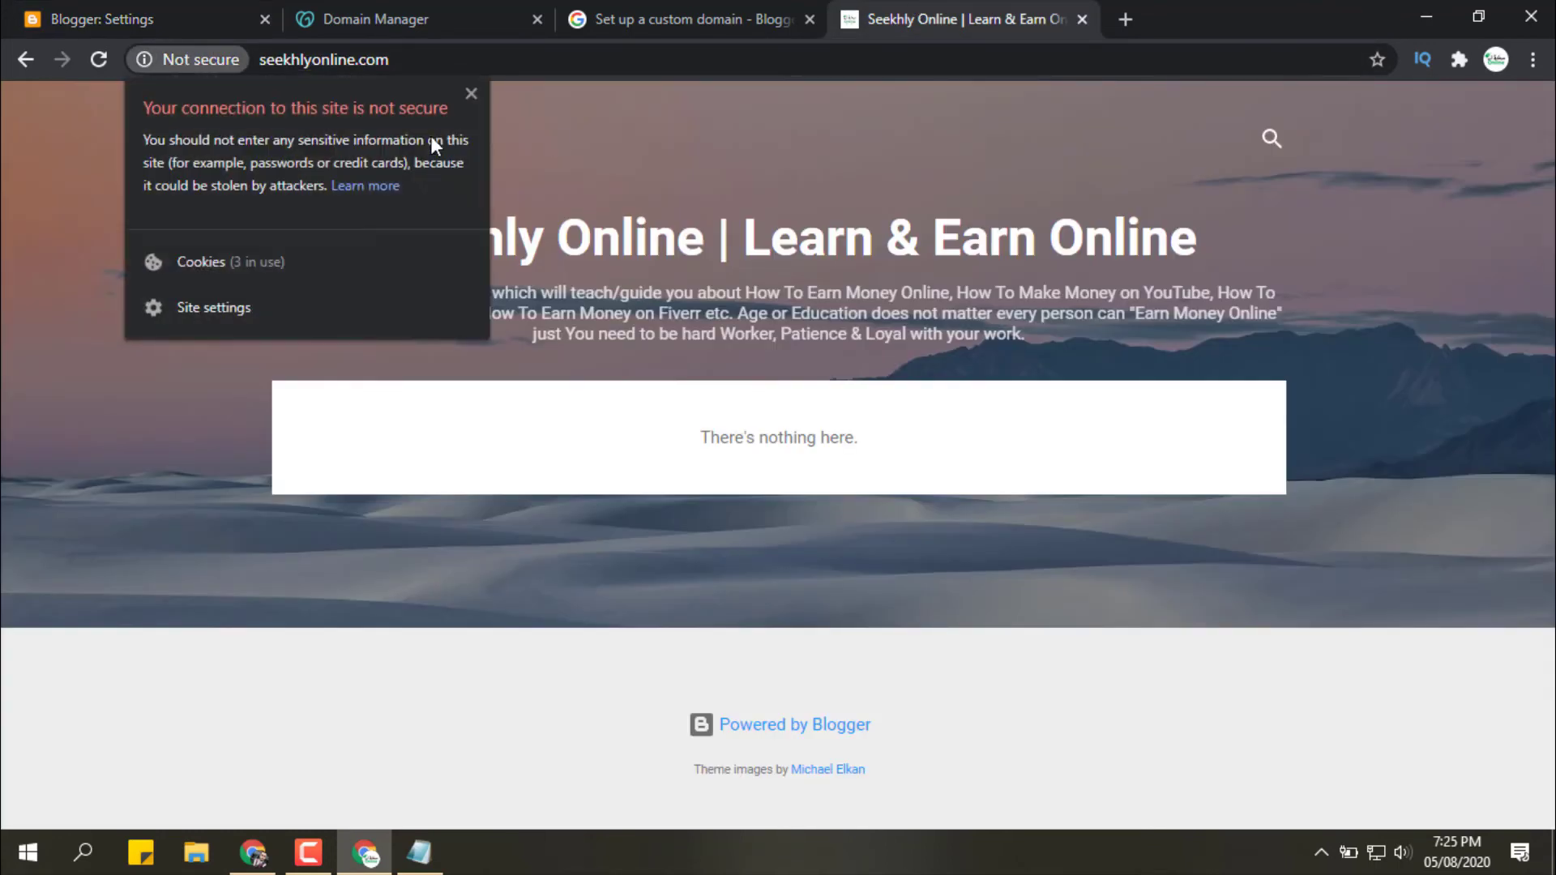
left_click(324, 60)
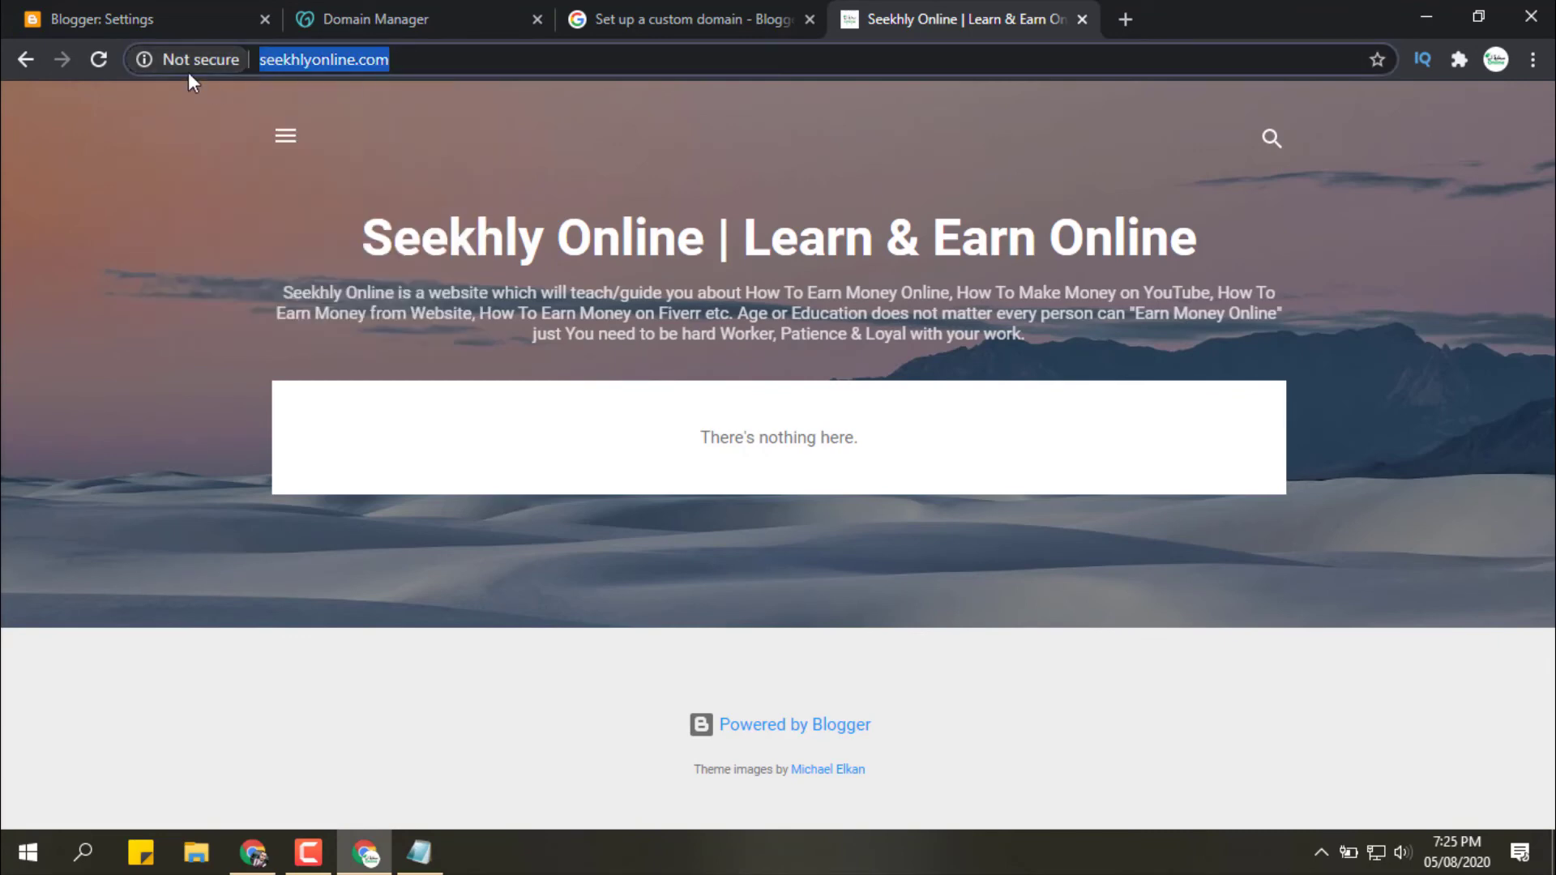
left_click(134, 12)
double_click(399, 506)
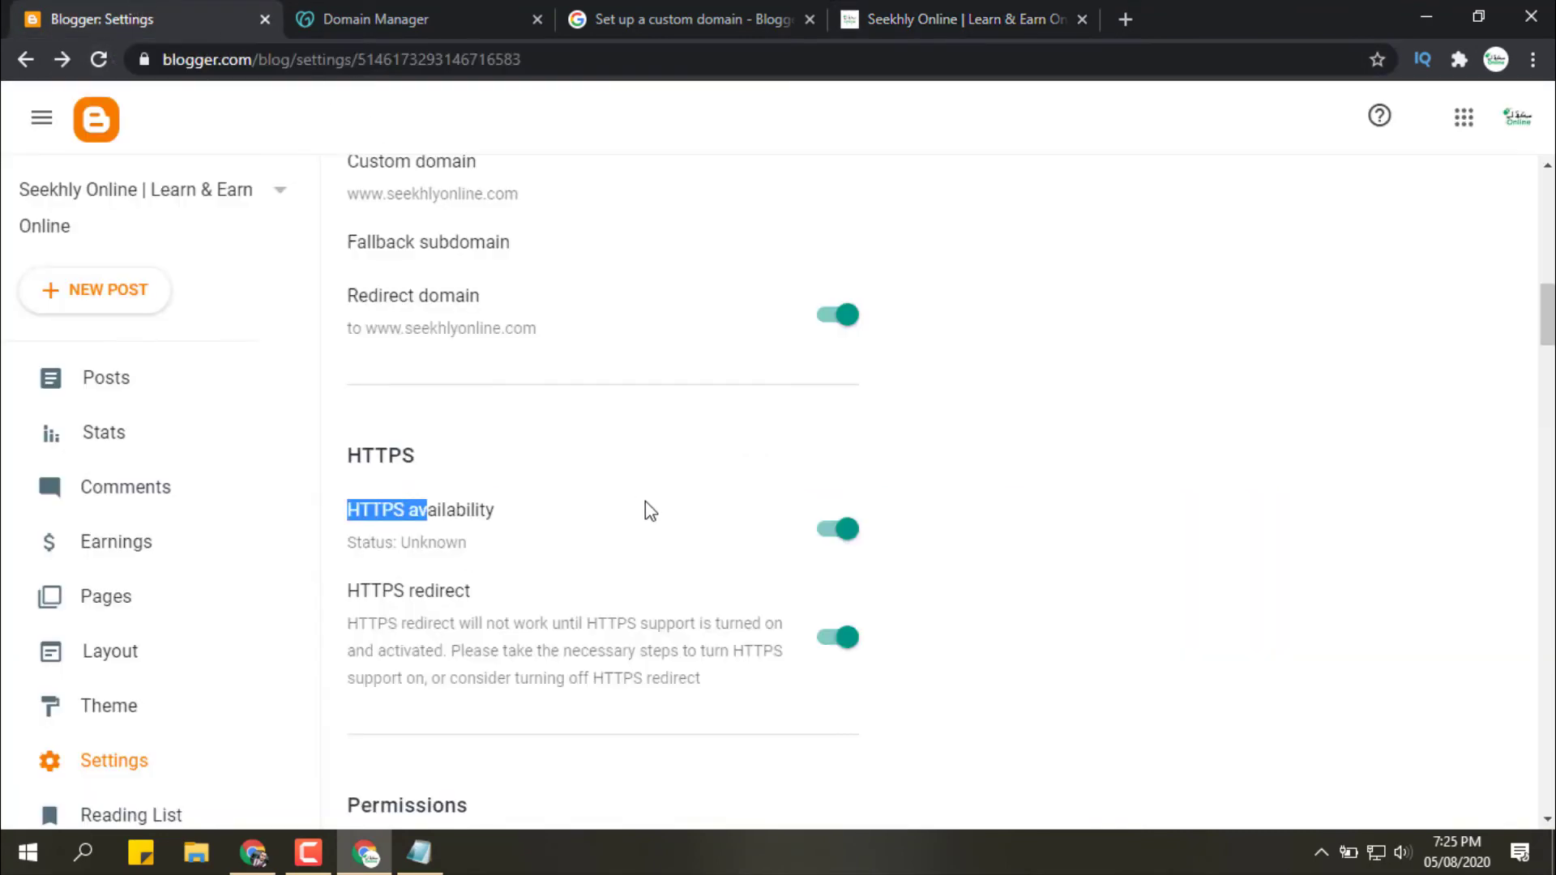
left_click(778, 693)
- Reload the live blog to check whether it loads over a secure connection
left_click(877, 10)
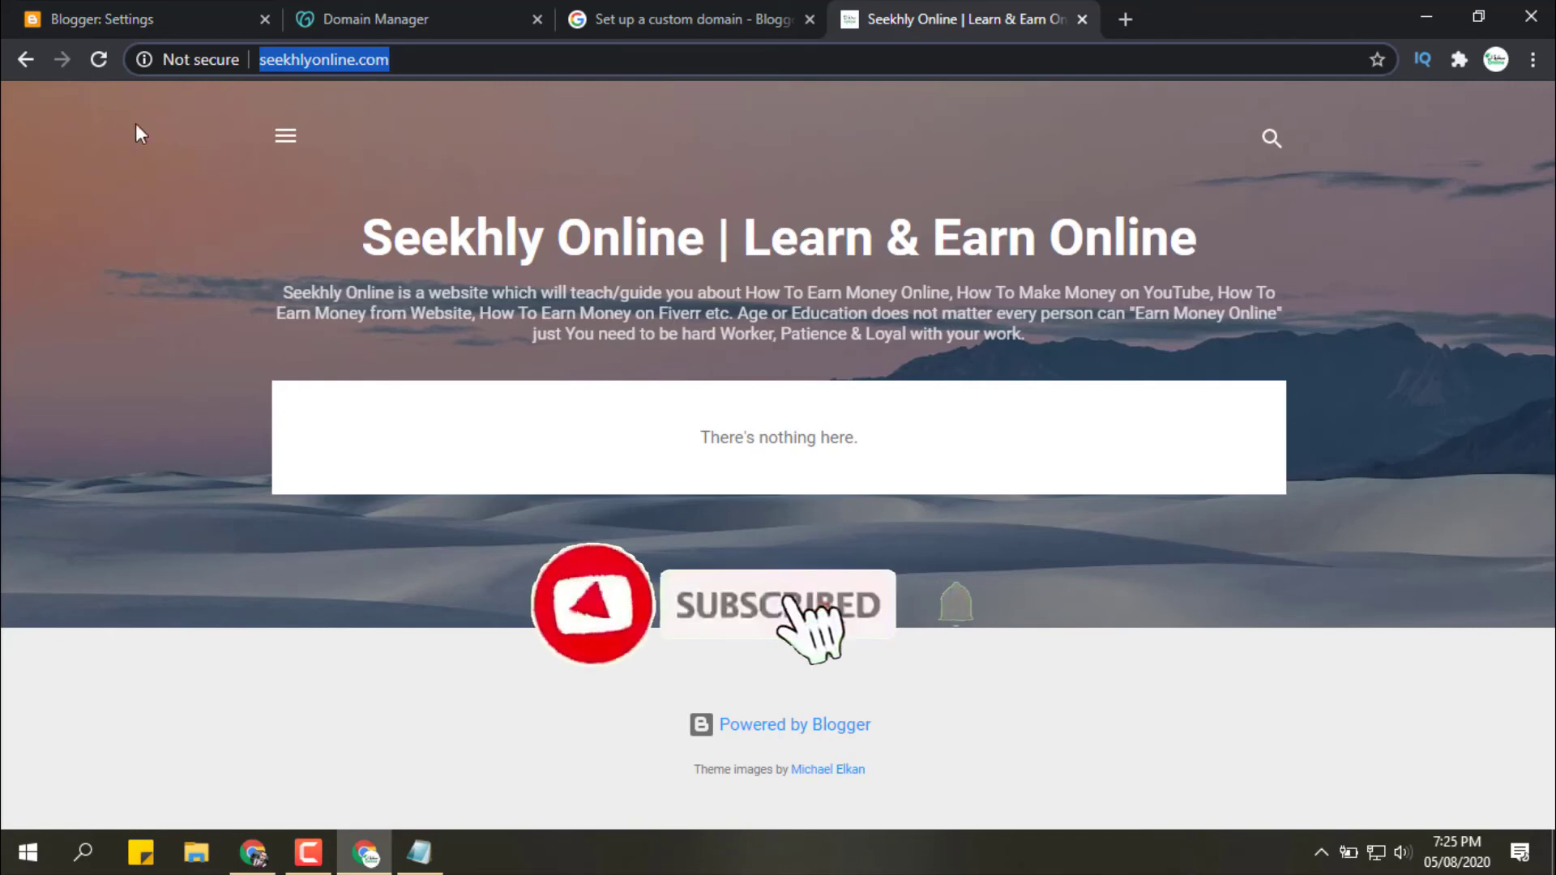
left_click(90, 60)
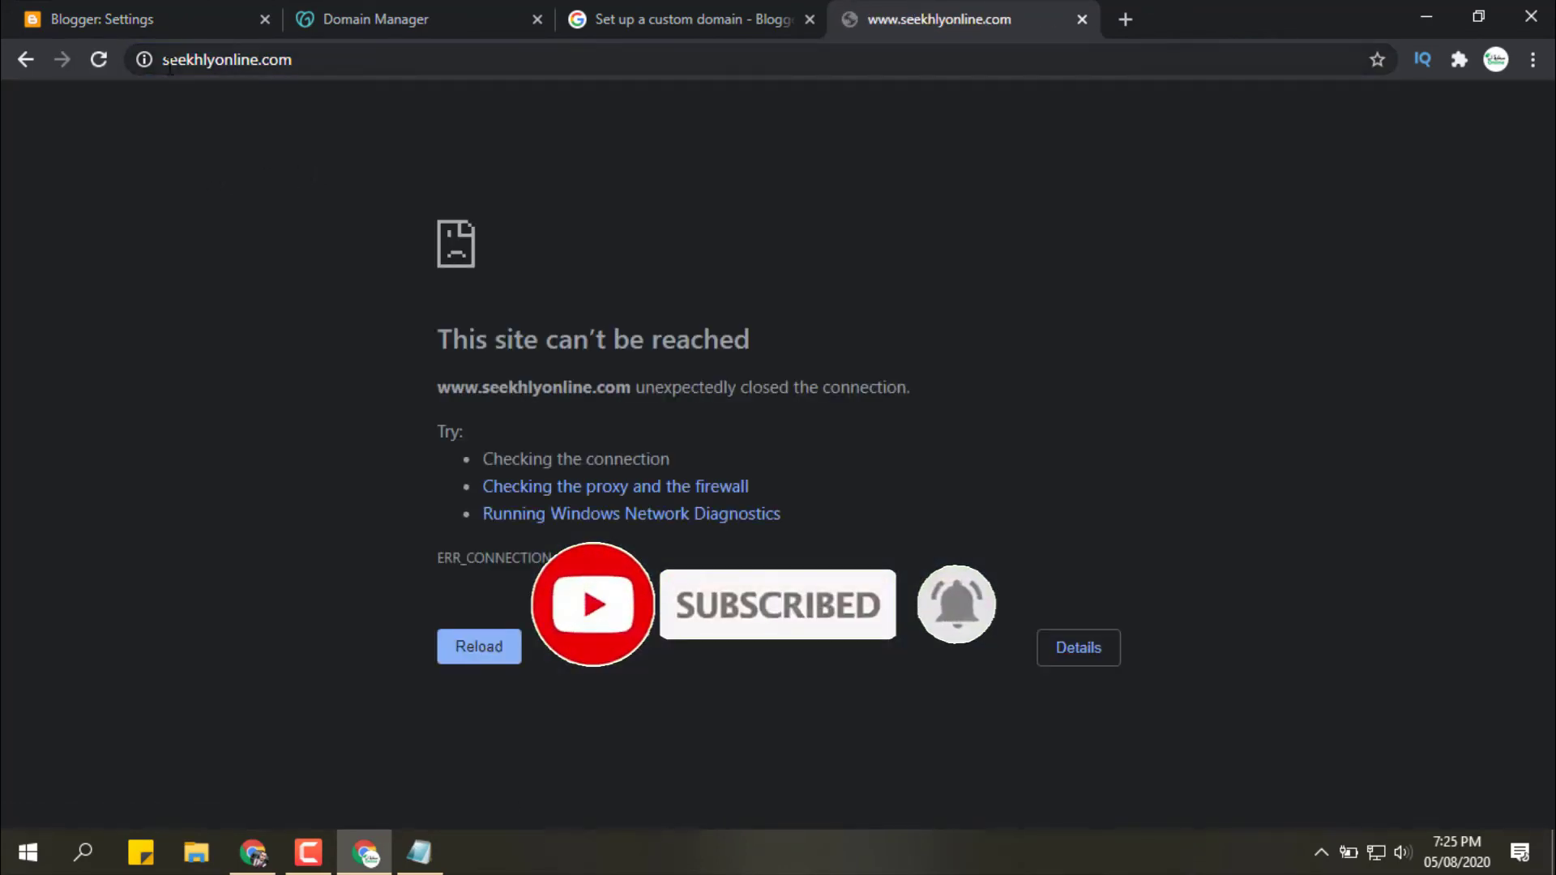
left_click(149, 65)
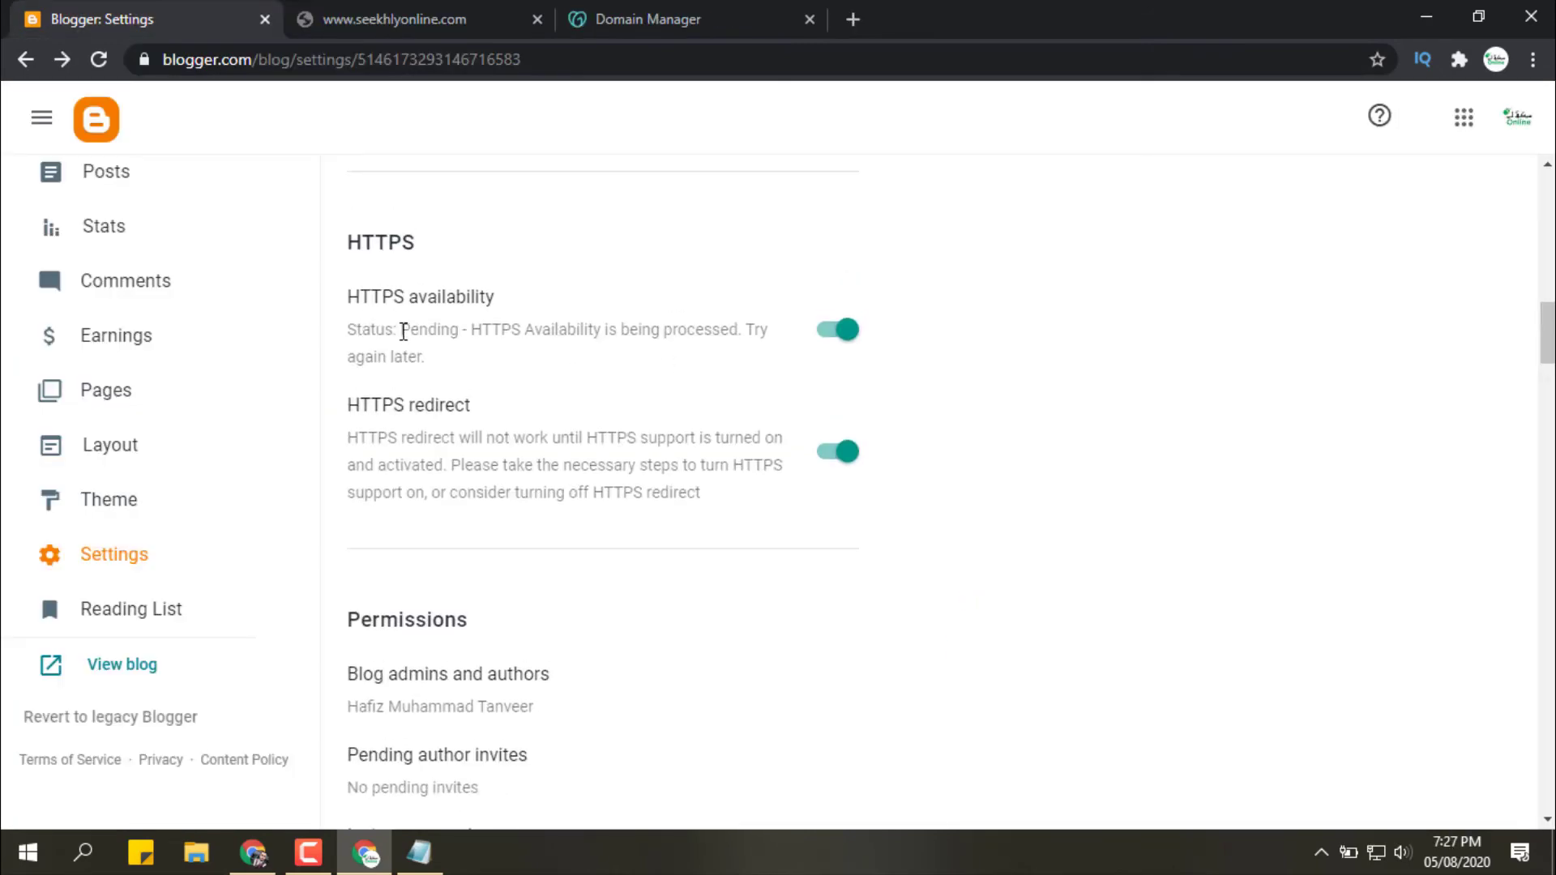
- Examine the HTTPS availability status, the HTTPS redirect note and the redirect domain setting in Blogger
left_click_drag(403, 328, 462, 335)
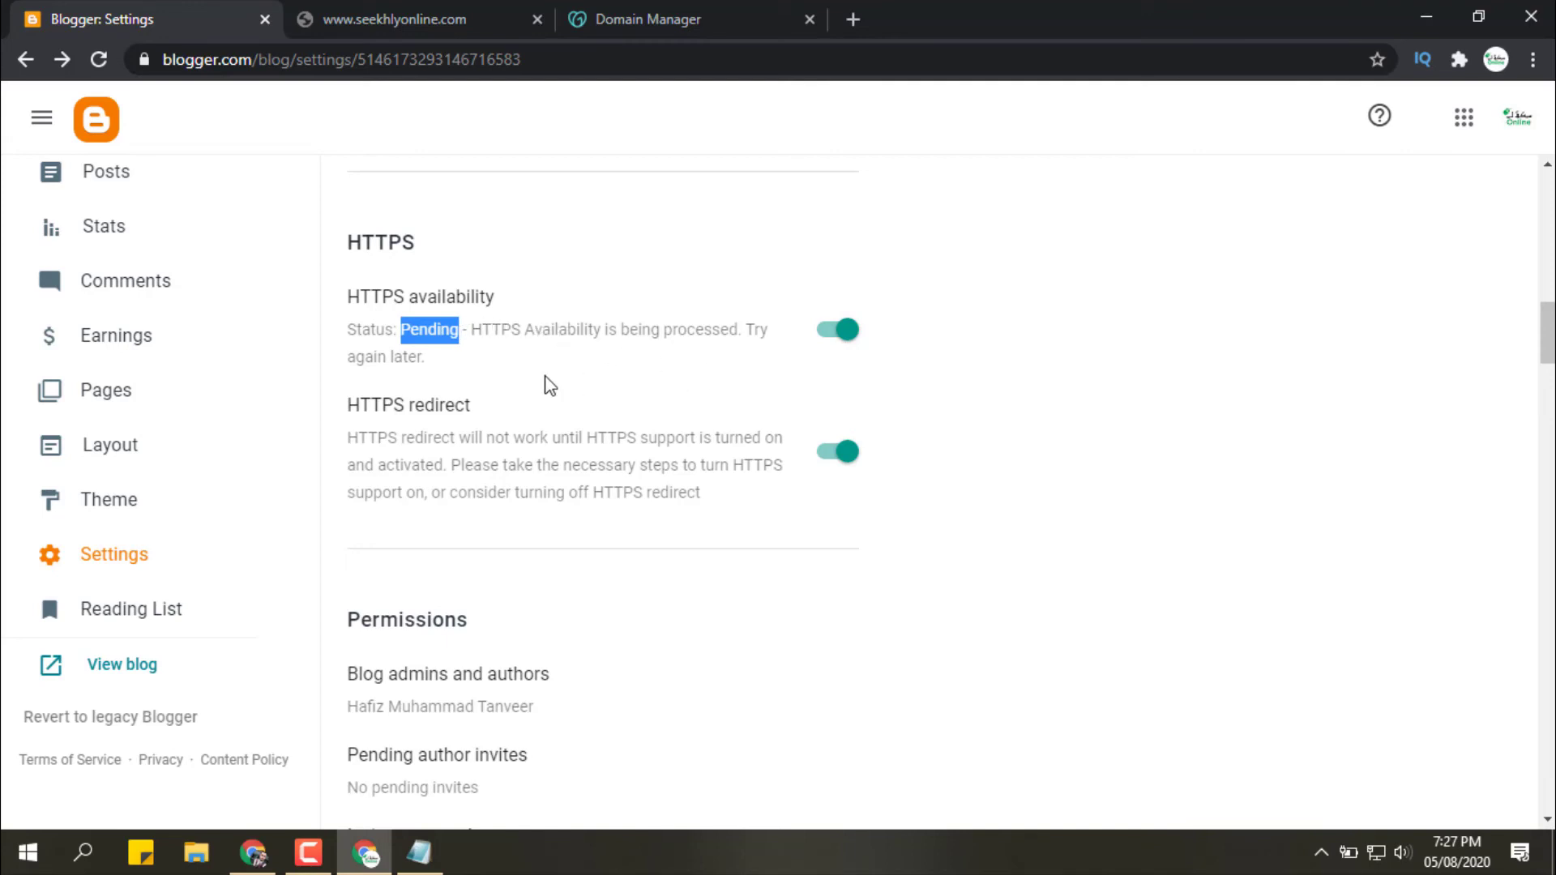
left_click(436, 370)
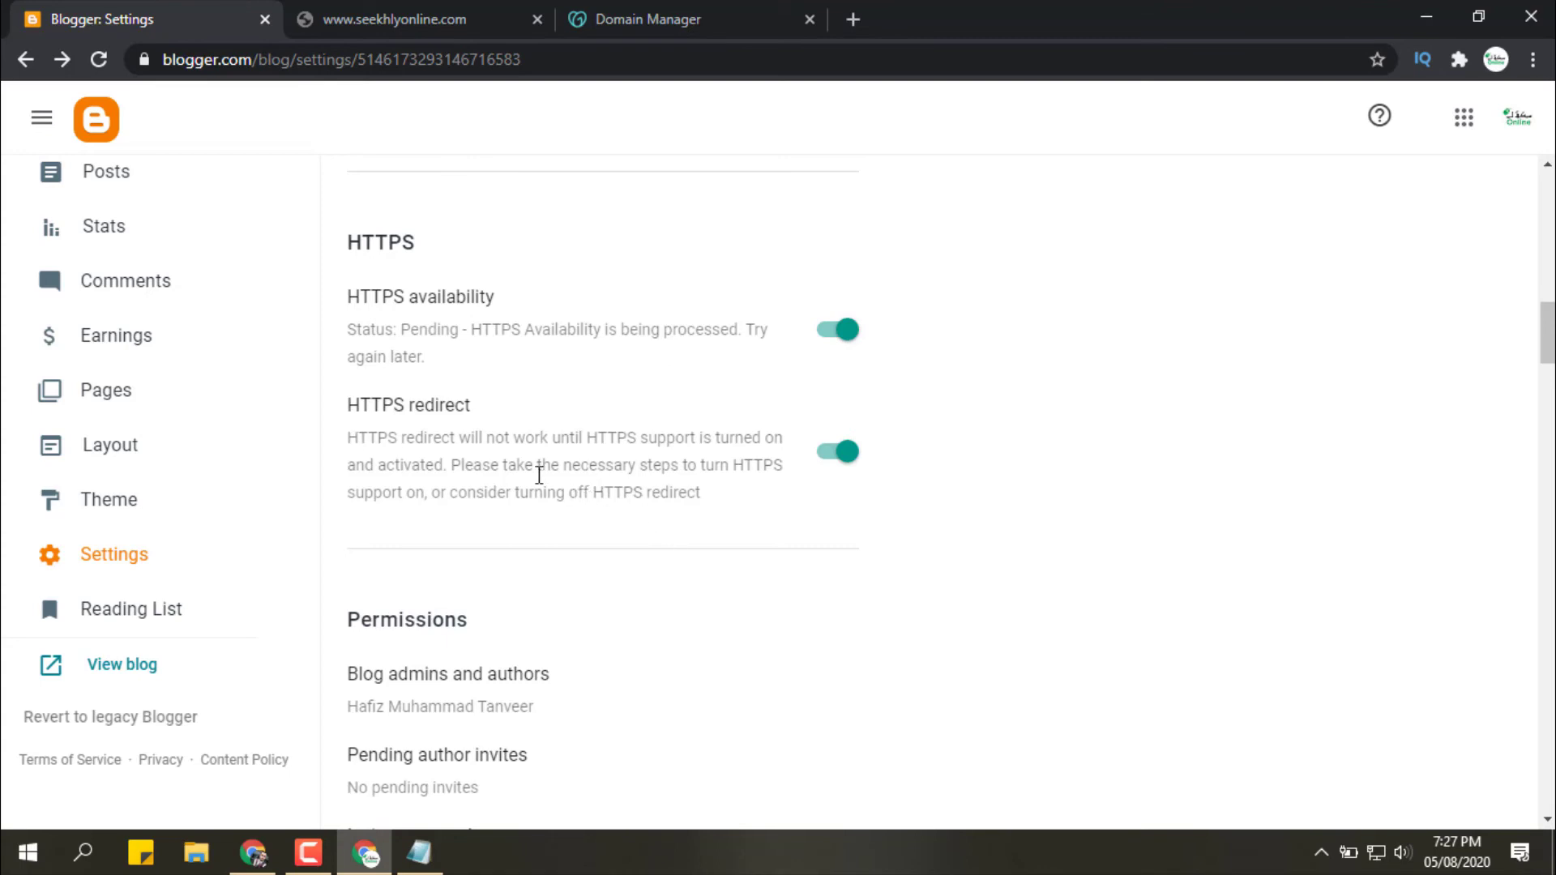
scroll(539, 475, "up", 3)
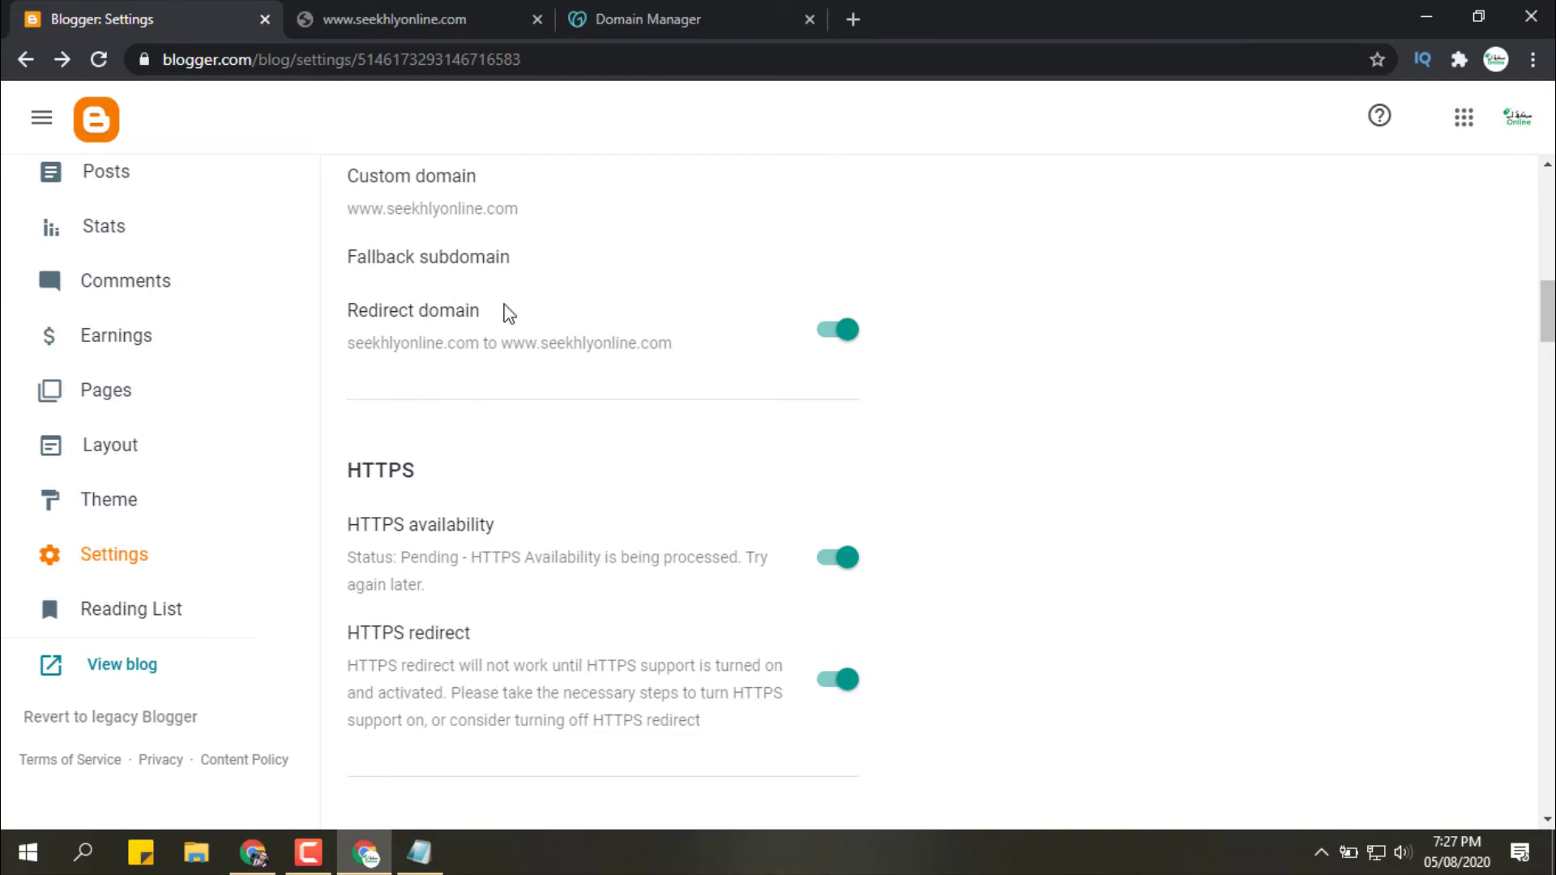
scroll(504, 315, "up", 1)
- Switch to the live site's tab and inspect its connection security information
key("ctrl+Tab")
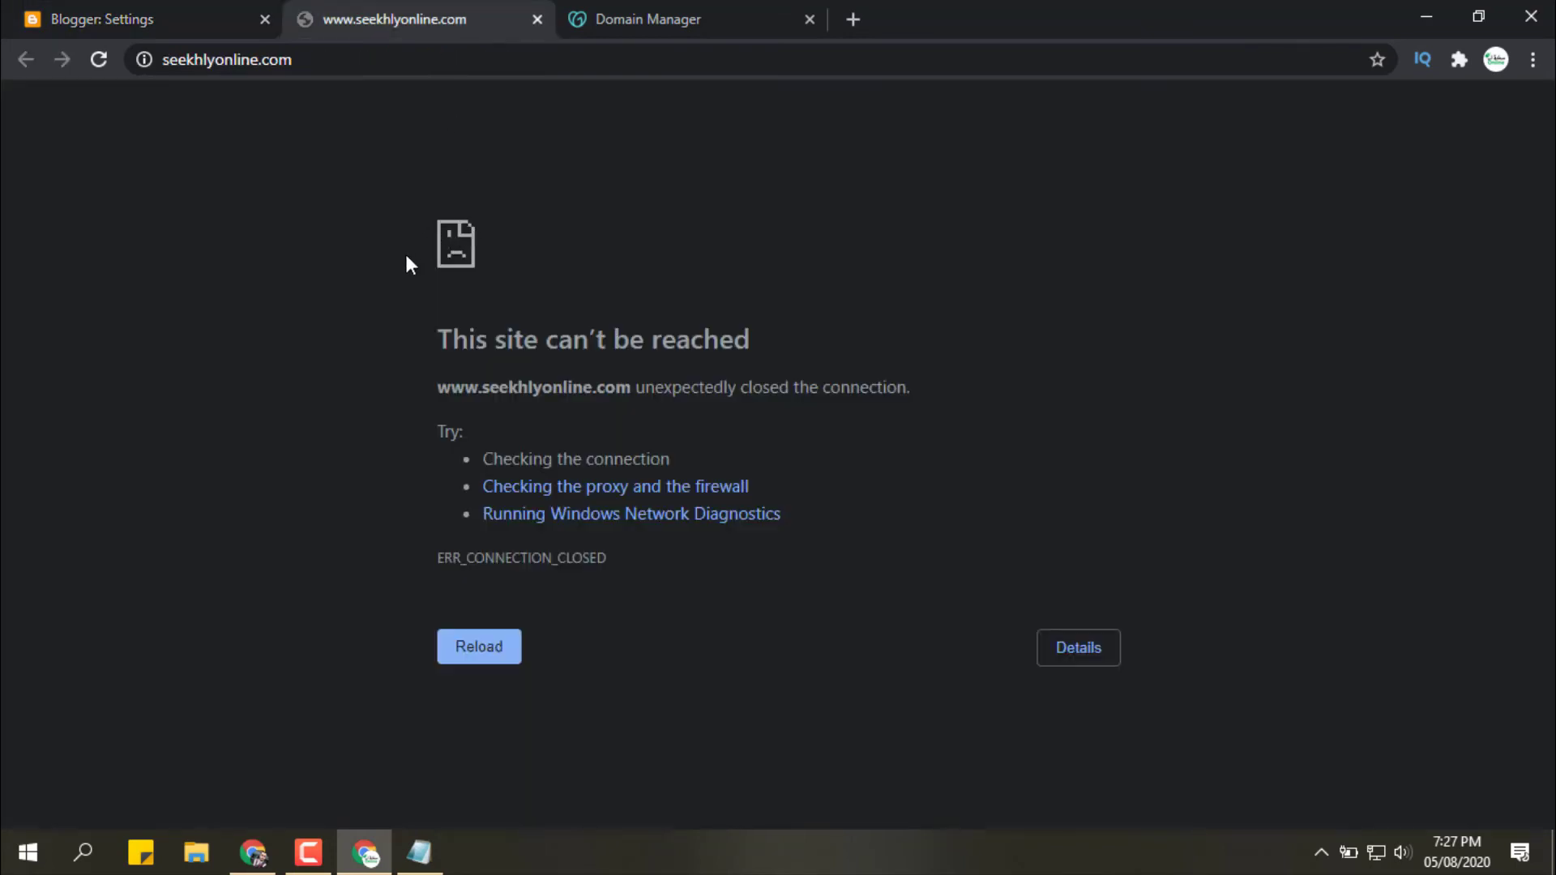
left_click(183, 4)
left_click(340, 20)
left_click(145, 60)
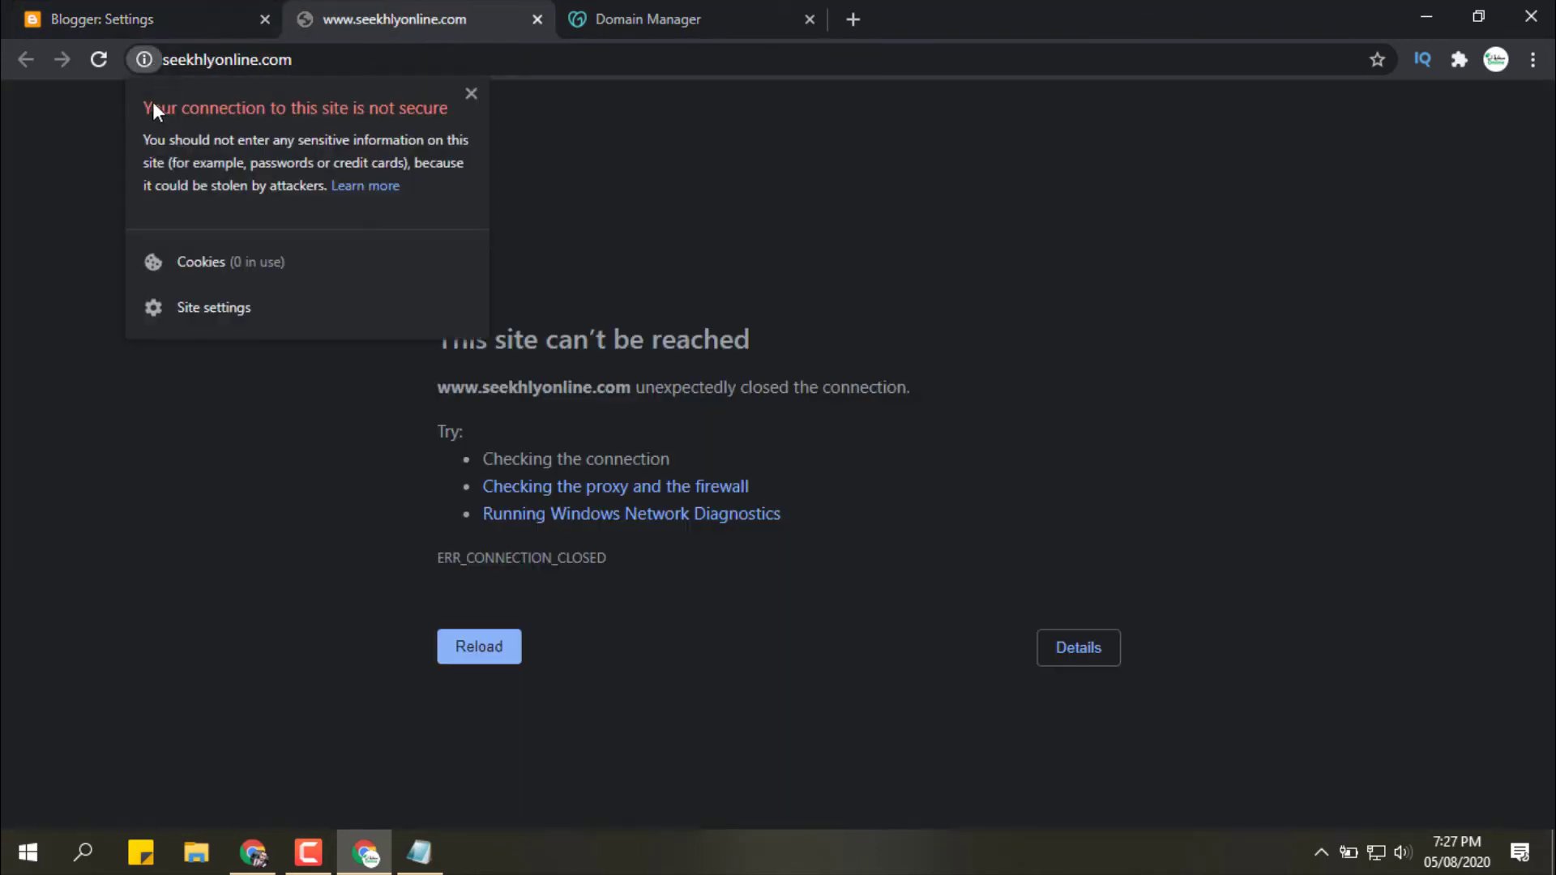
left_click(558, 156)
- Return to the Blogger settings and recheck the HTTPS availability status
key("ctrl+shift+Tab")
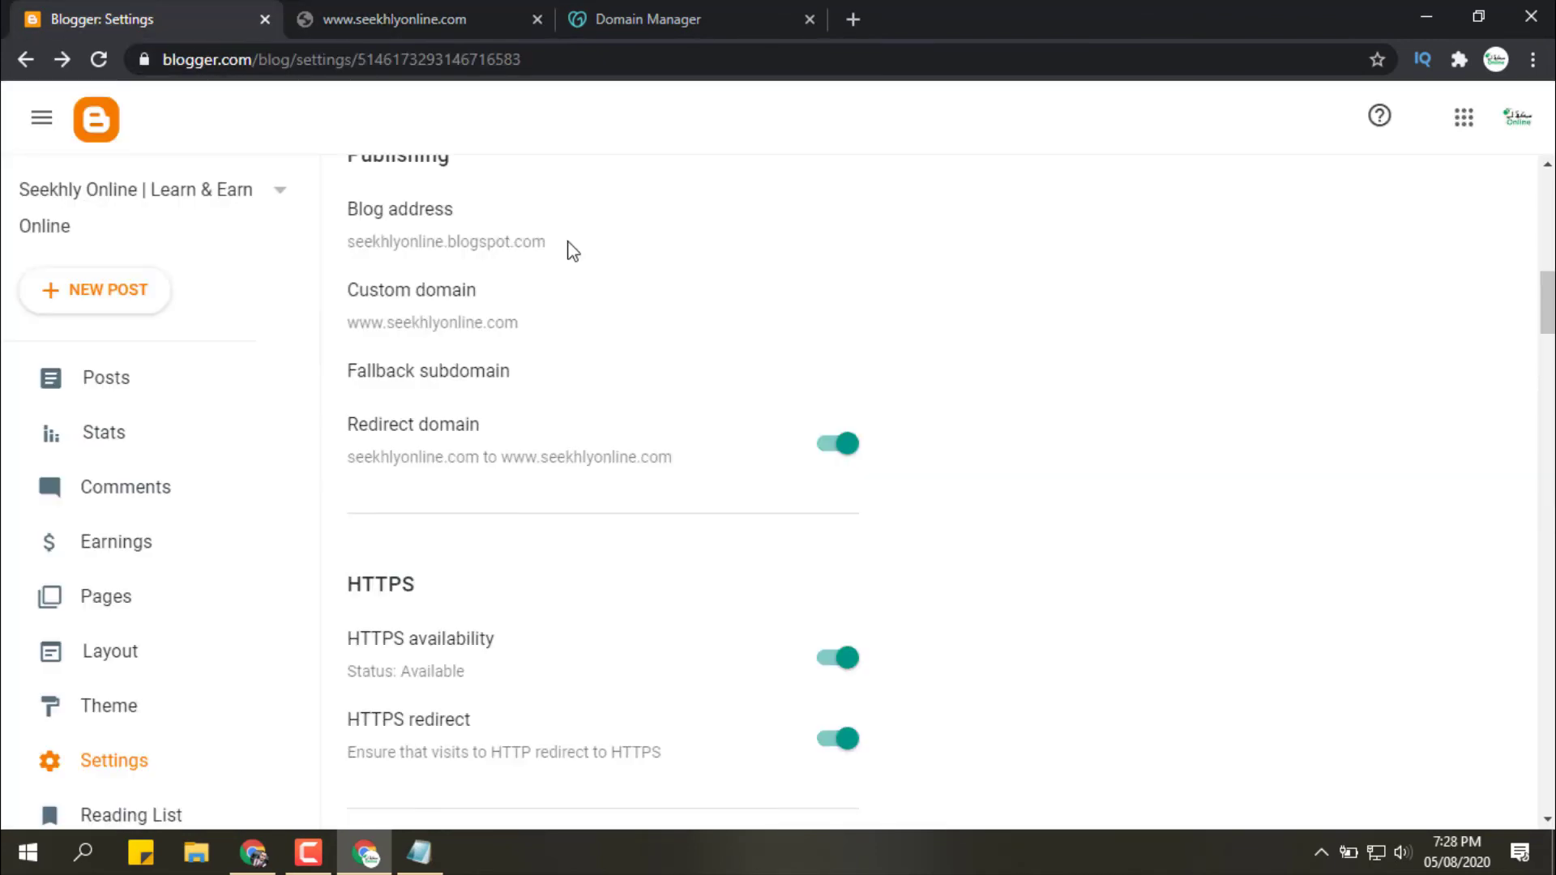
scroll(514, 688, "down", 3)
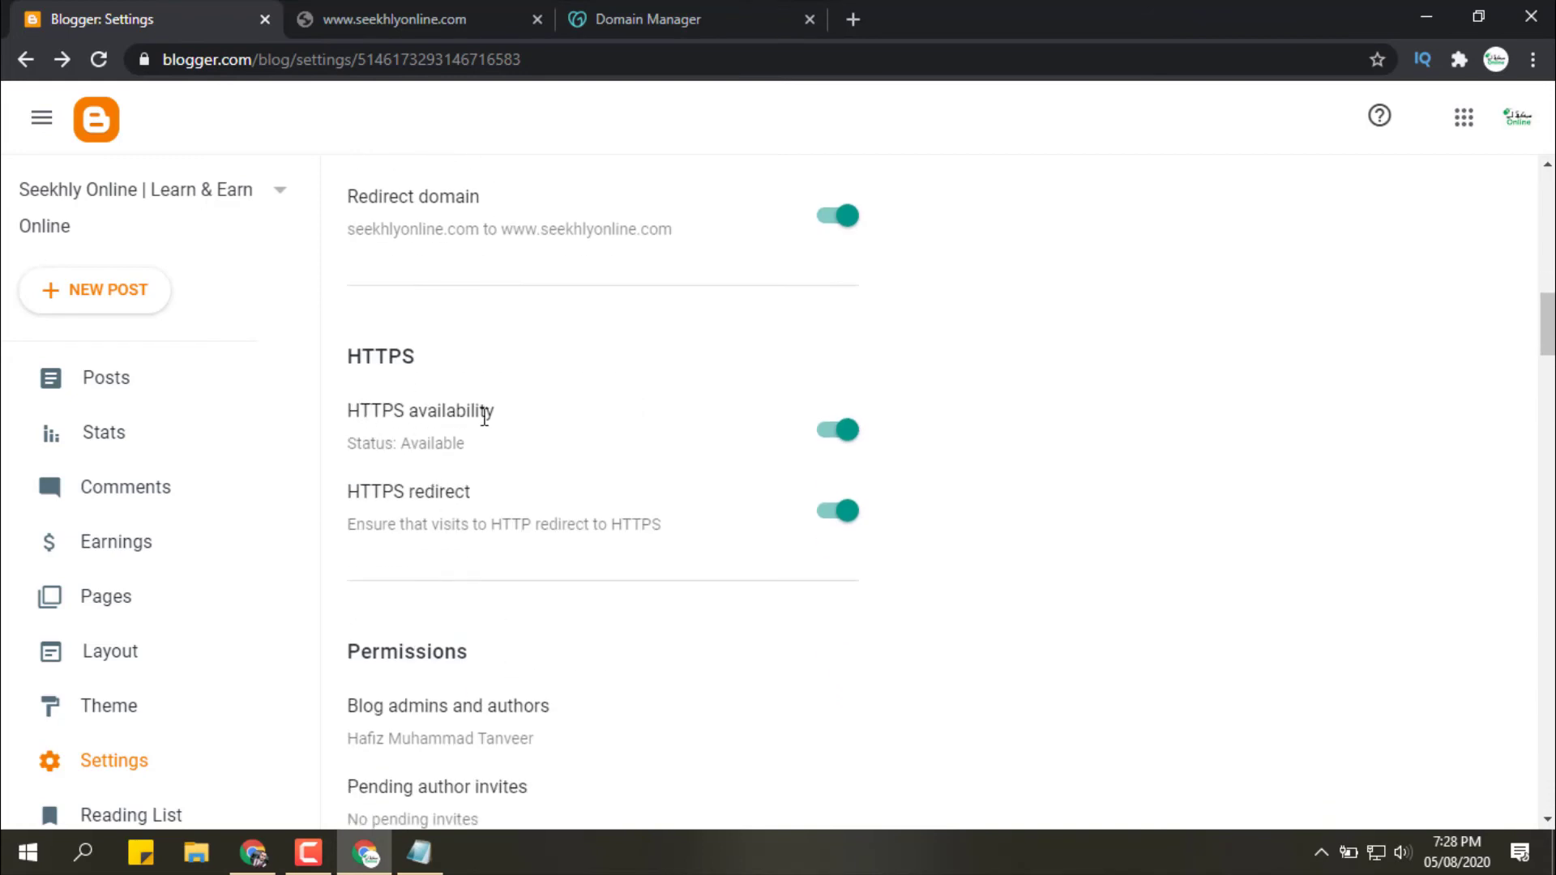
left_click_drag(405, 443, 491, 451)
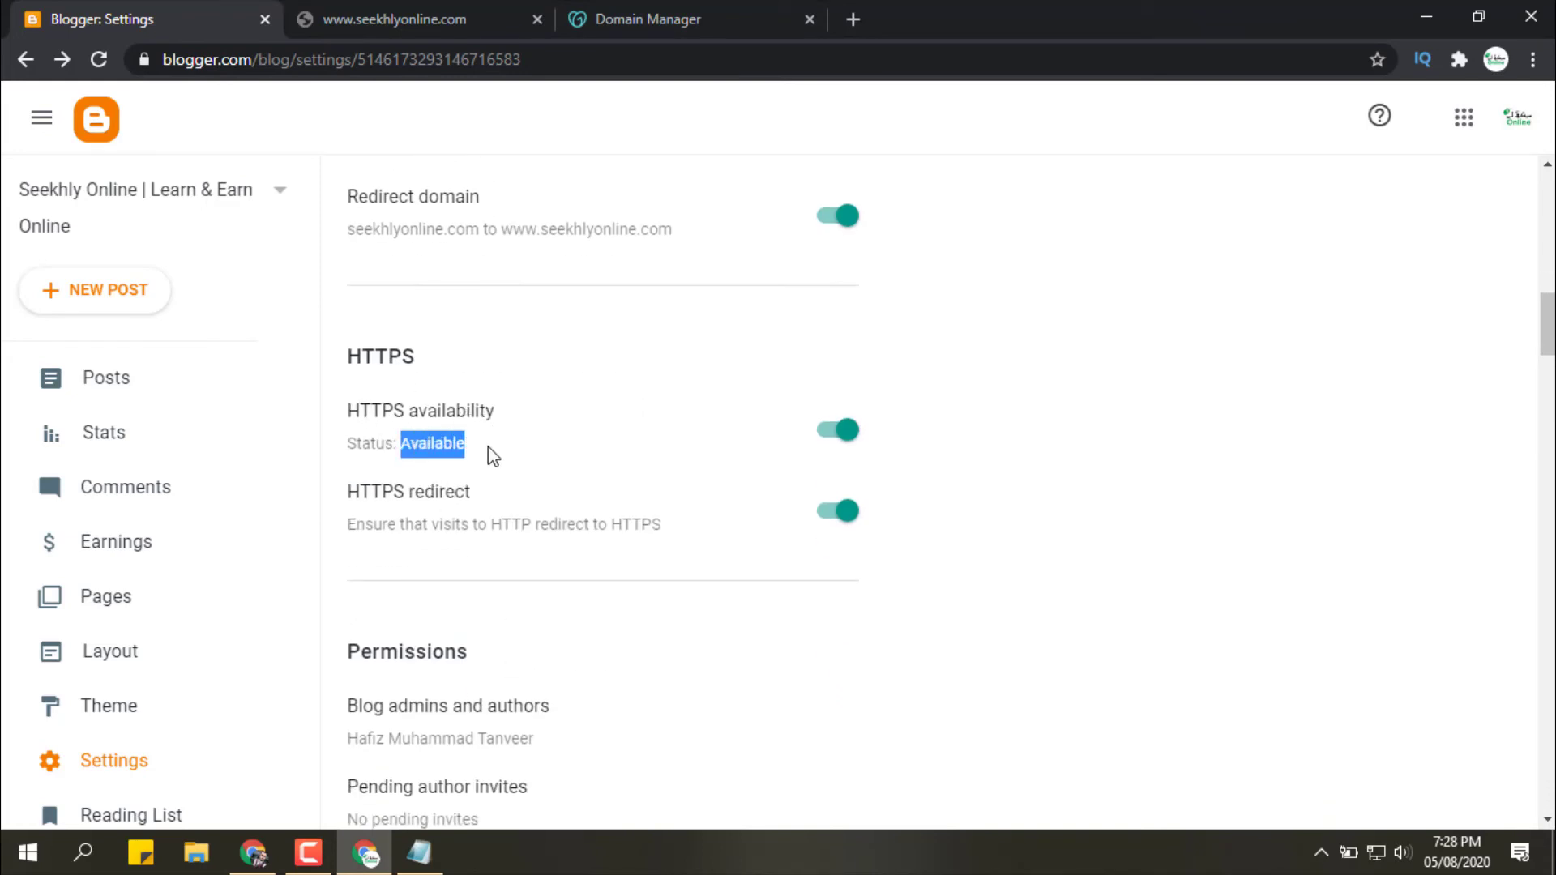
left_click(427, 594)
left_click(402, 20)
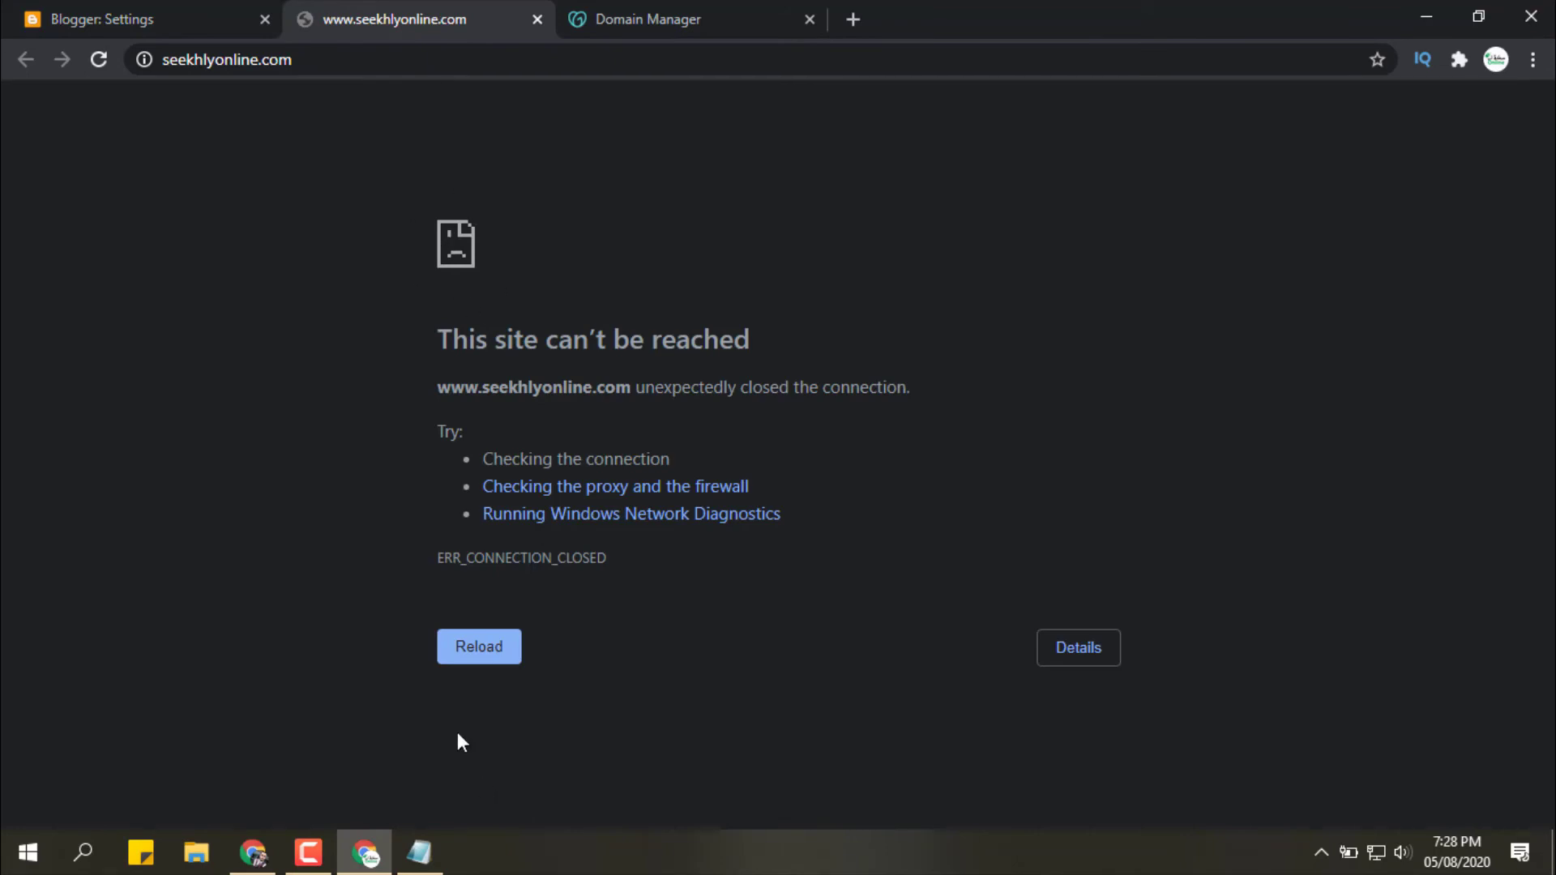
left_click(470, 655)
left_click(469, 655)
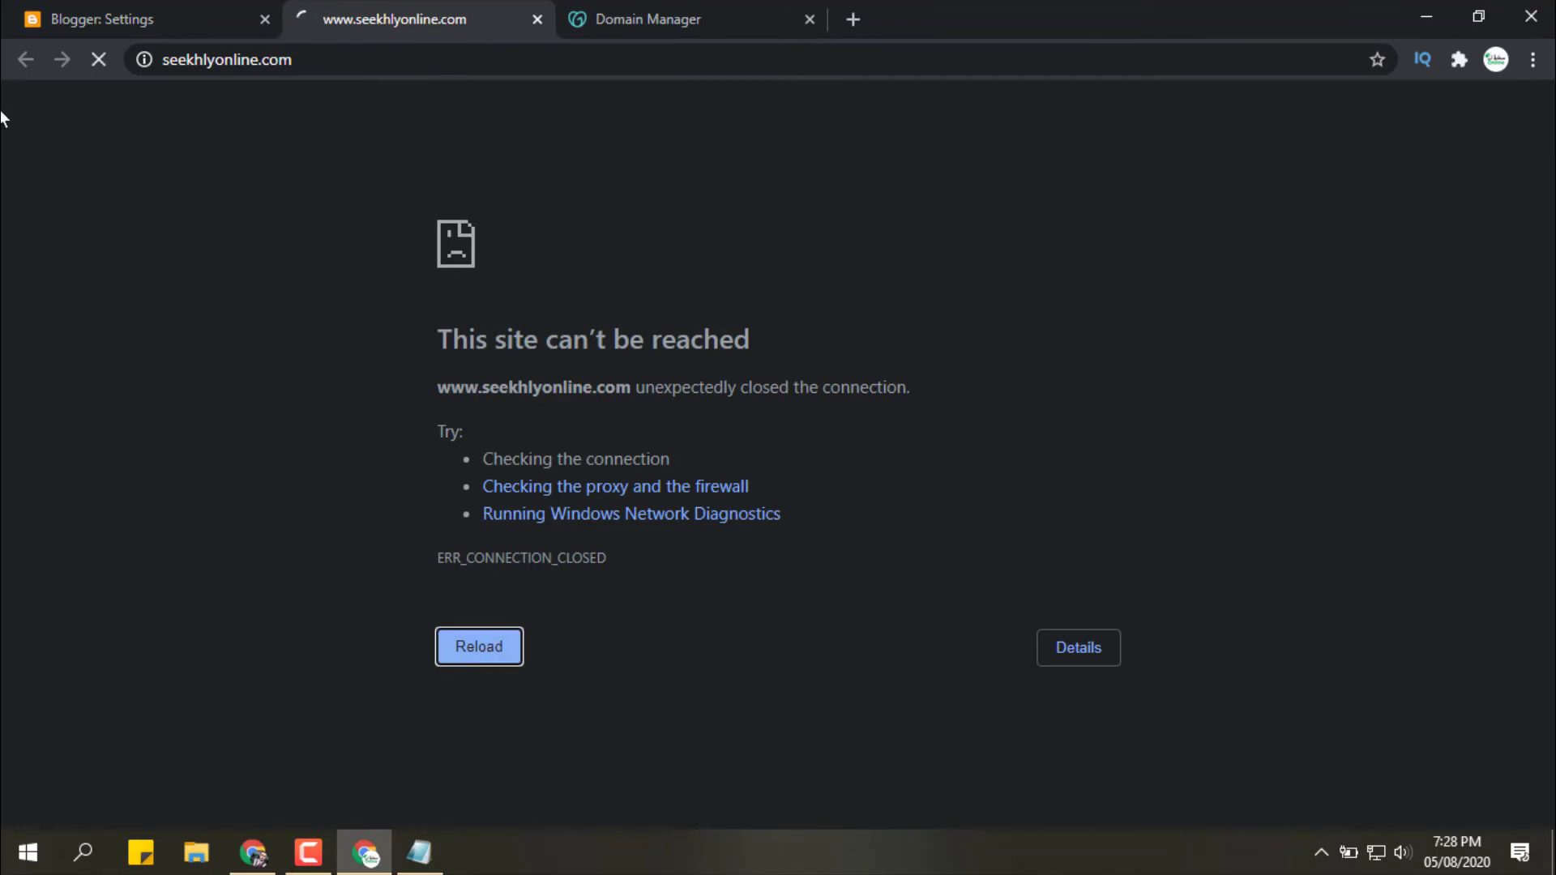
left_click(152, 65)
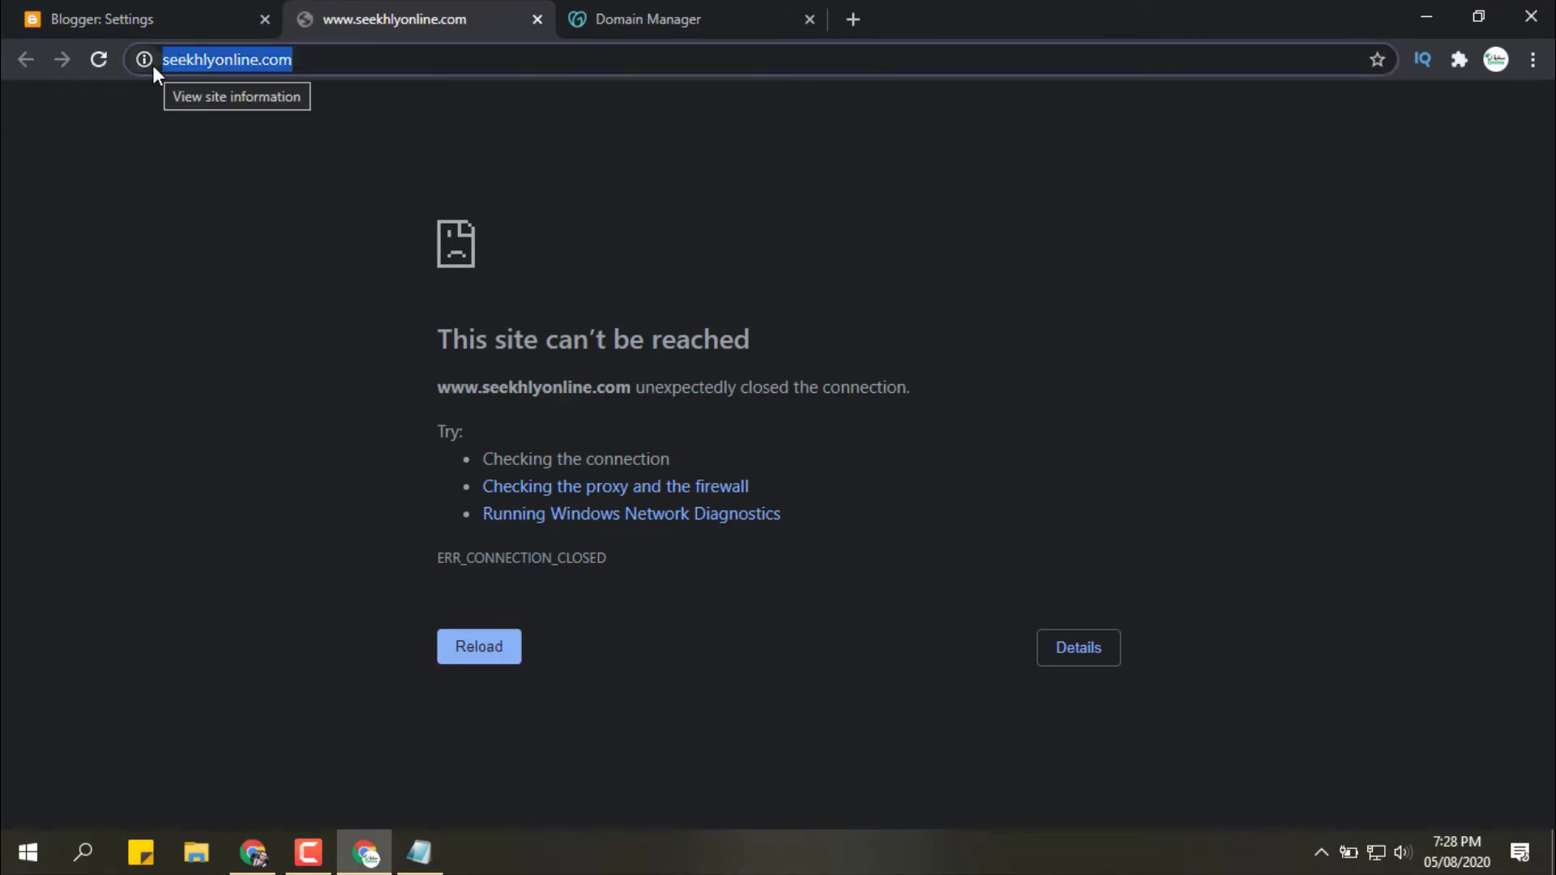
type("www.")
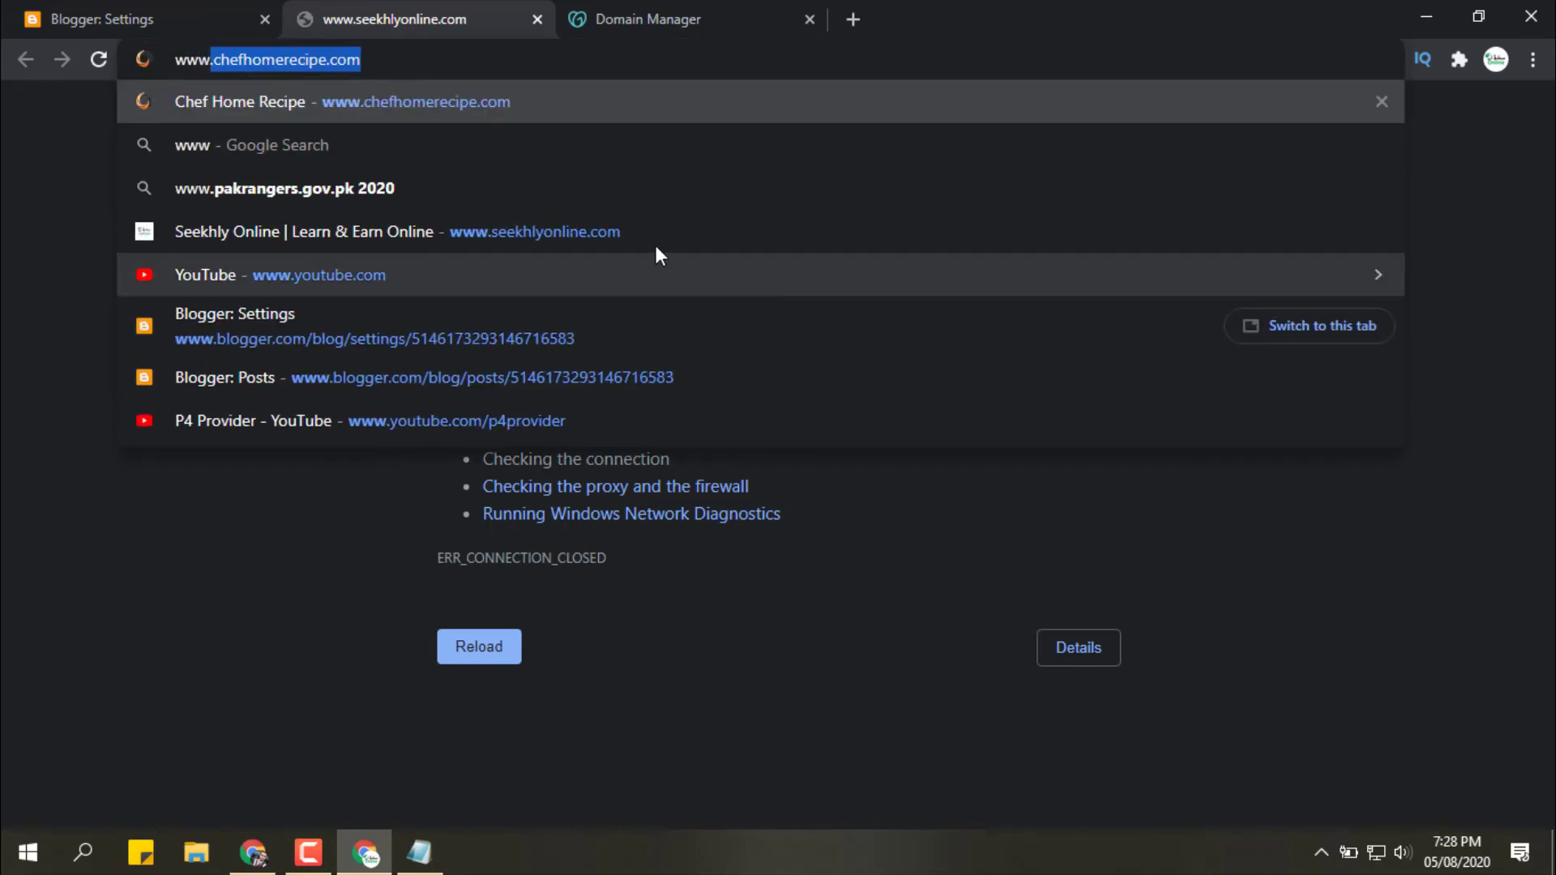
left_click(613, 231)
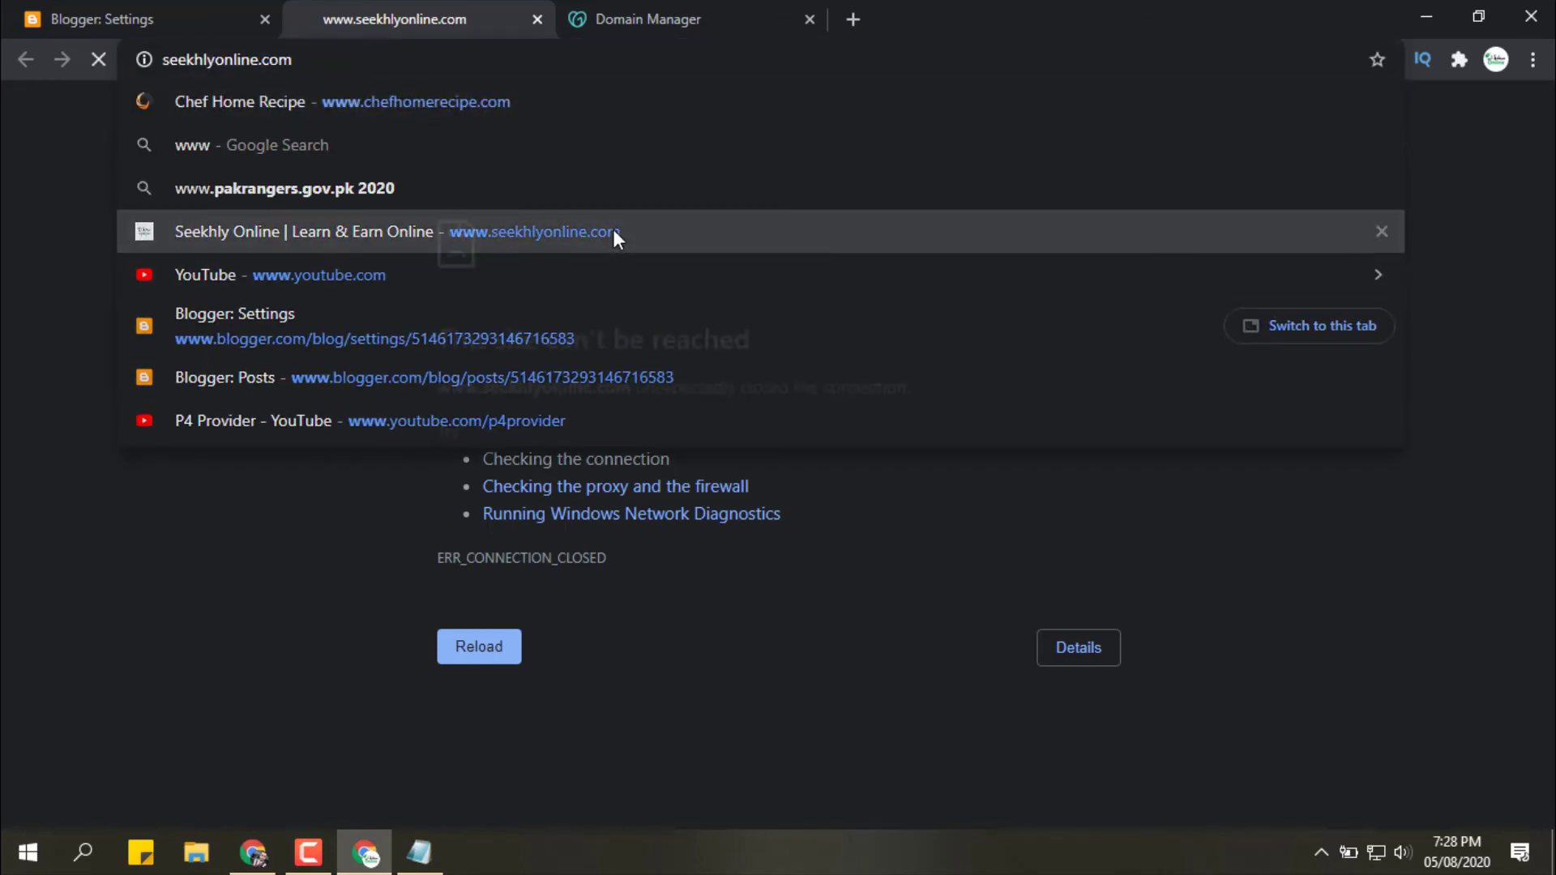
left_click(259, 3)
scroll(111, 749, "down", 3)
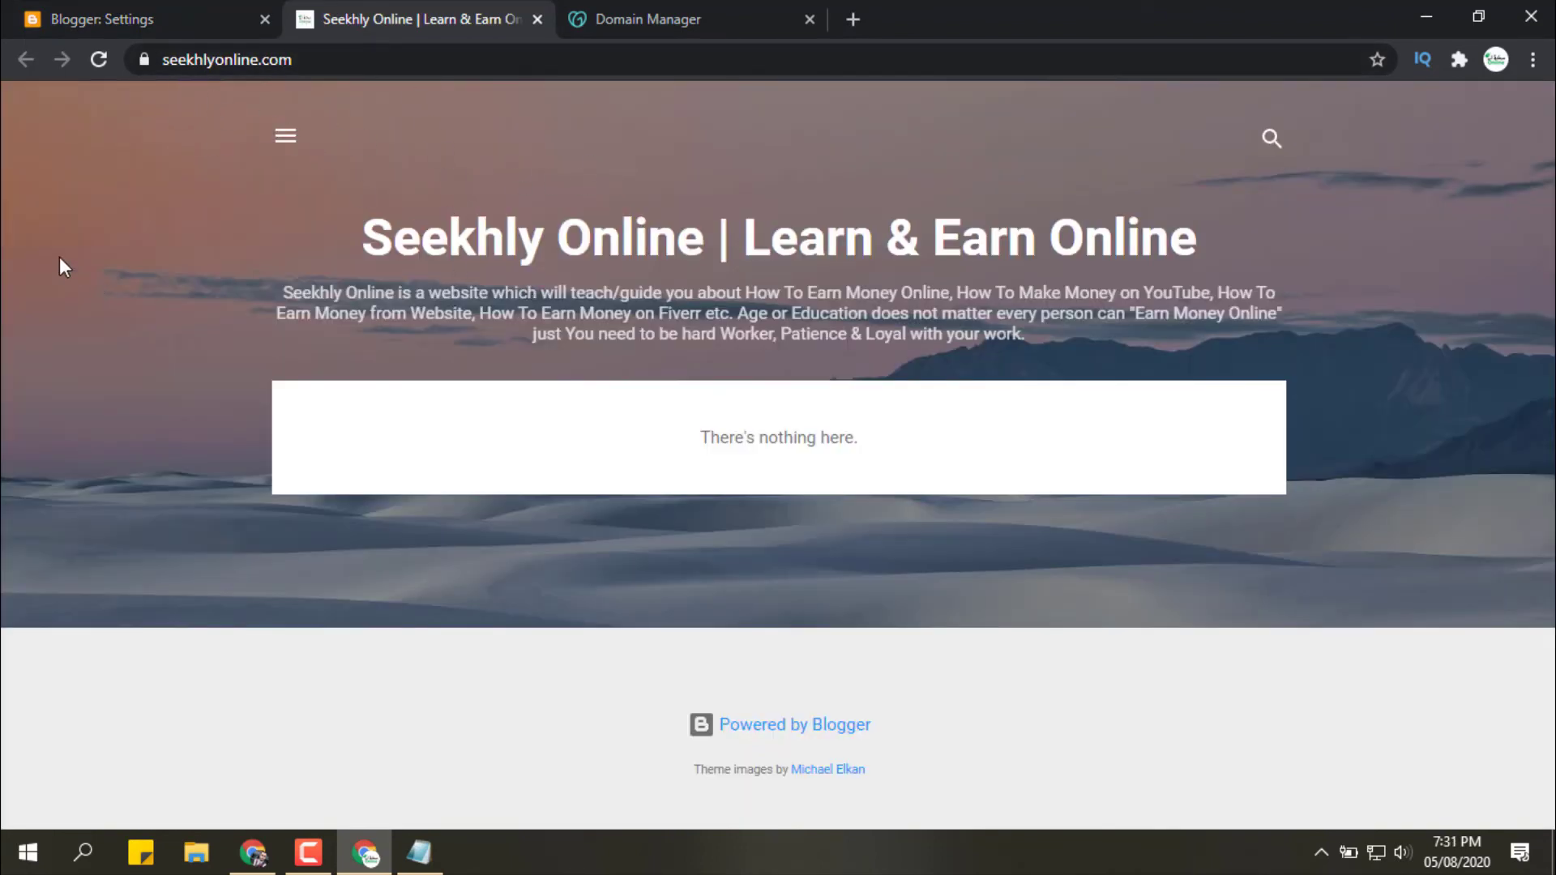
- View the live blog's connection details and its security certificate, and close the certificate
left_click(143, 60)
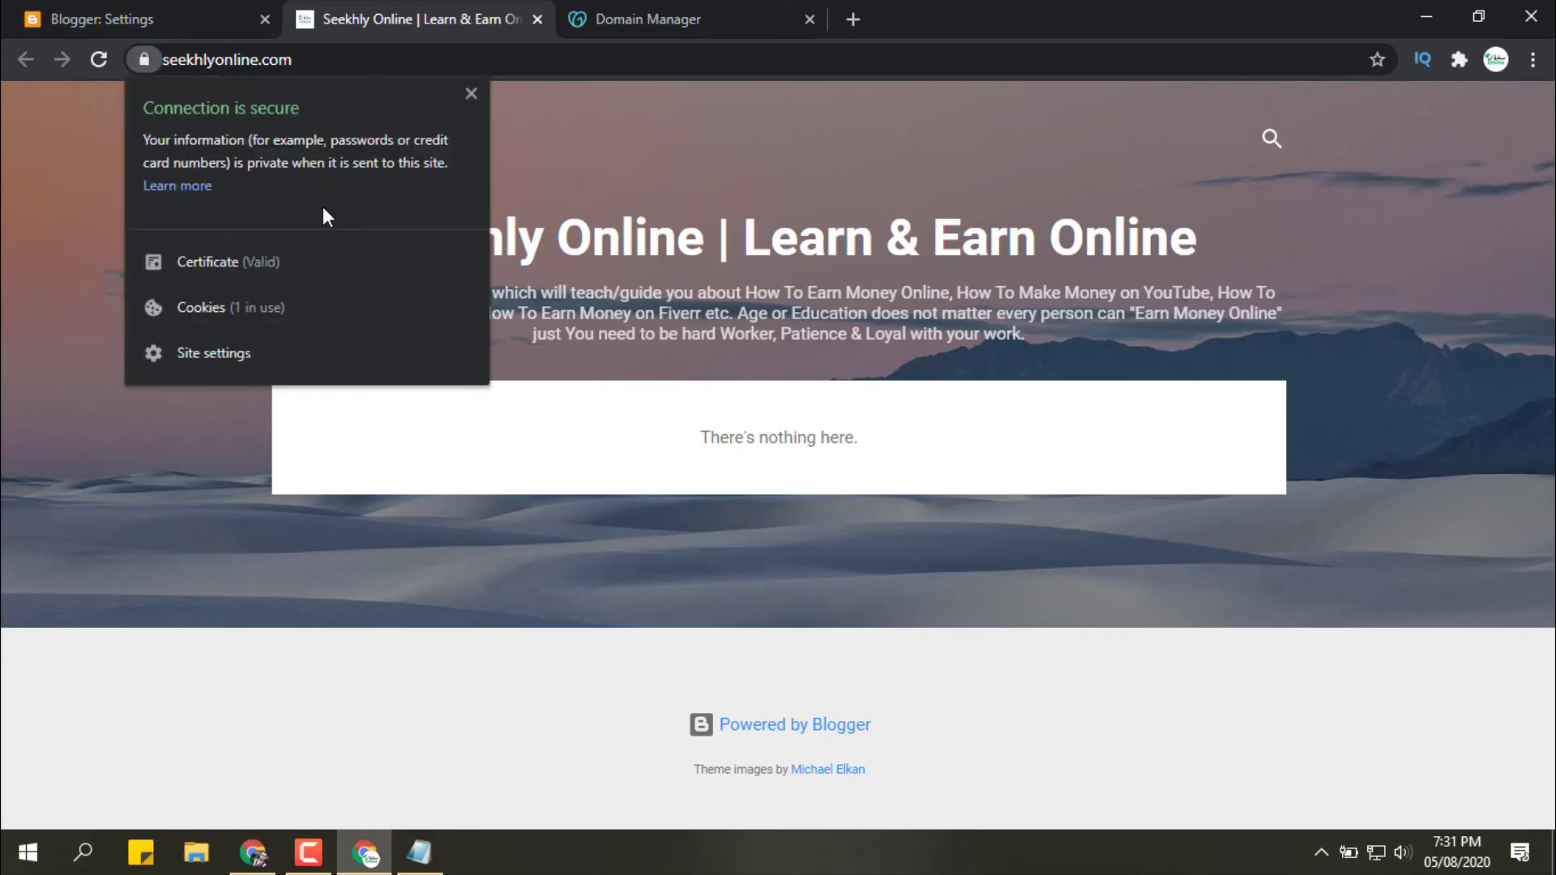
left_click(246, 267)
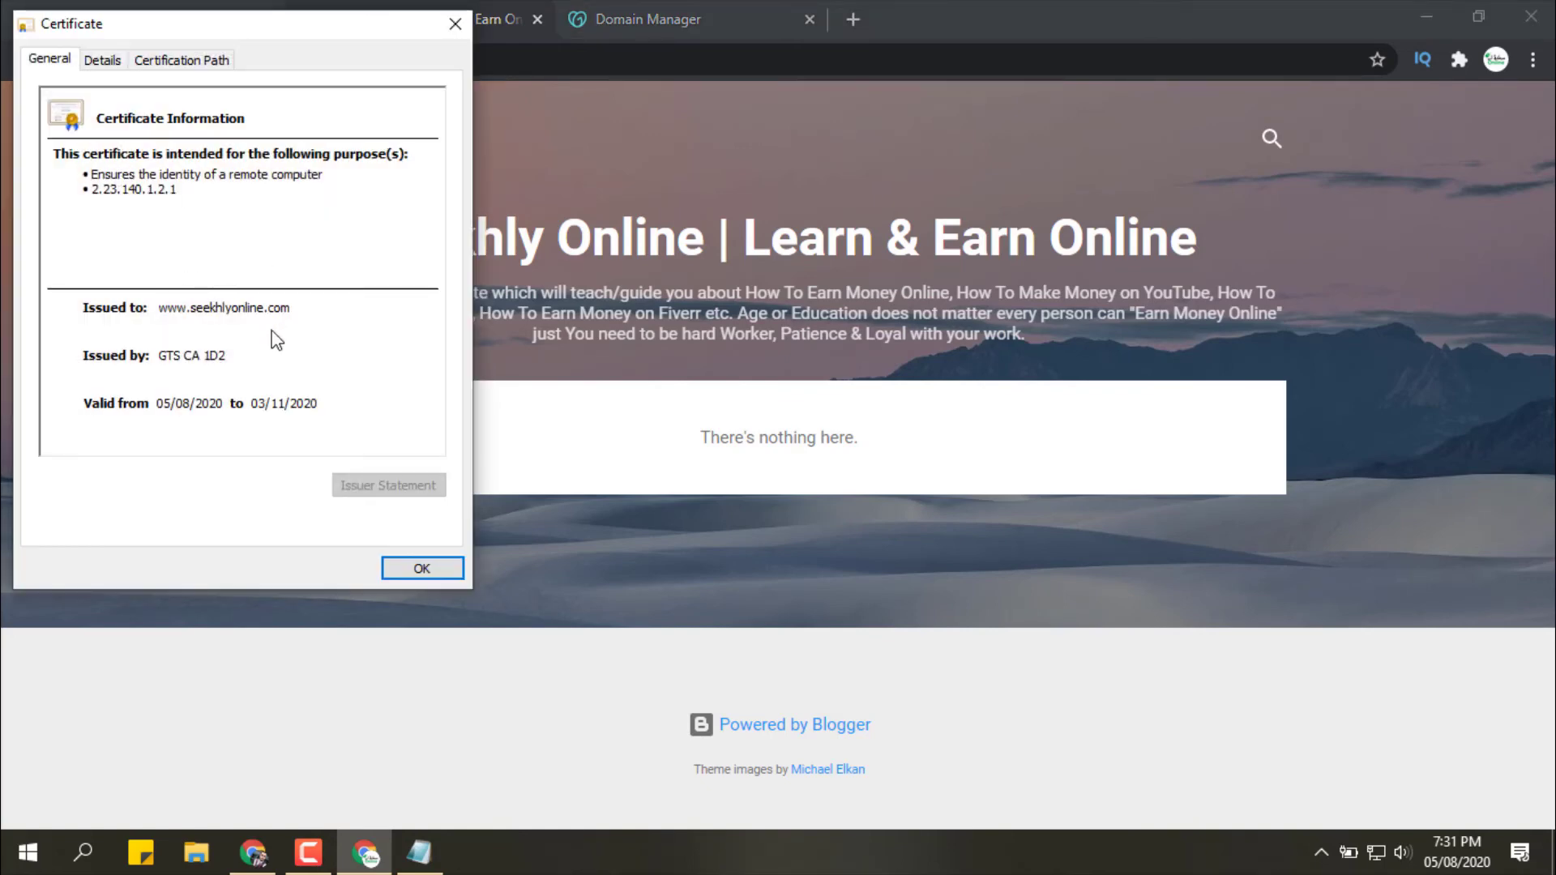
left_click(403, 562)
- Review the final Publishing and HTTPS settings of the blog in Blogger
left_click(180, 15)
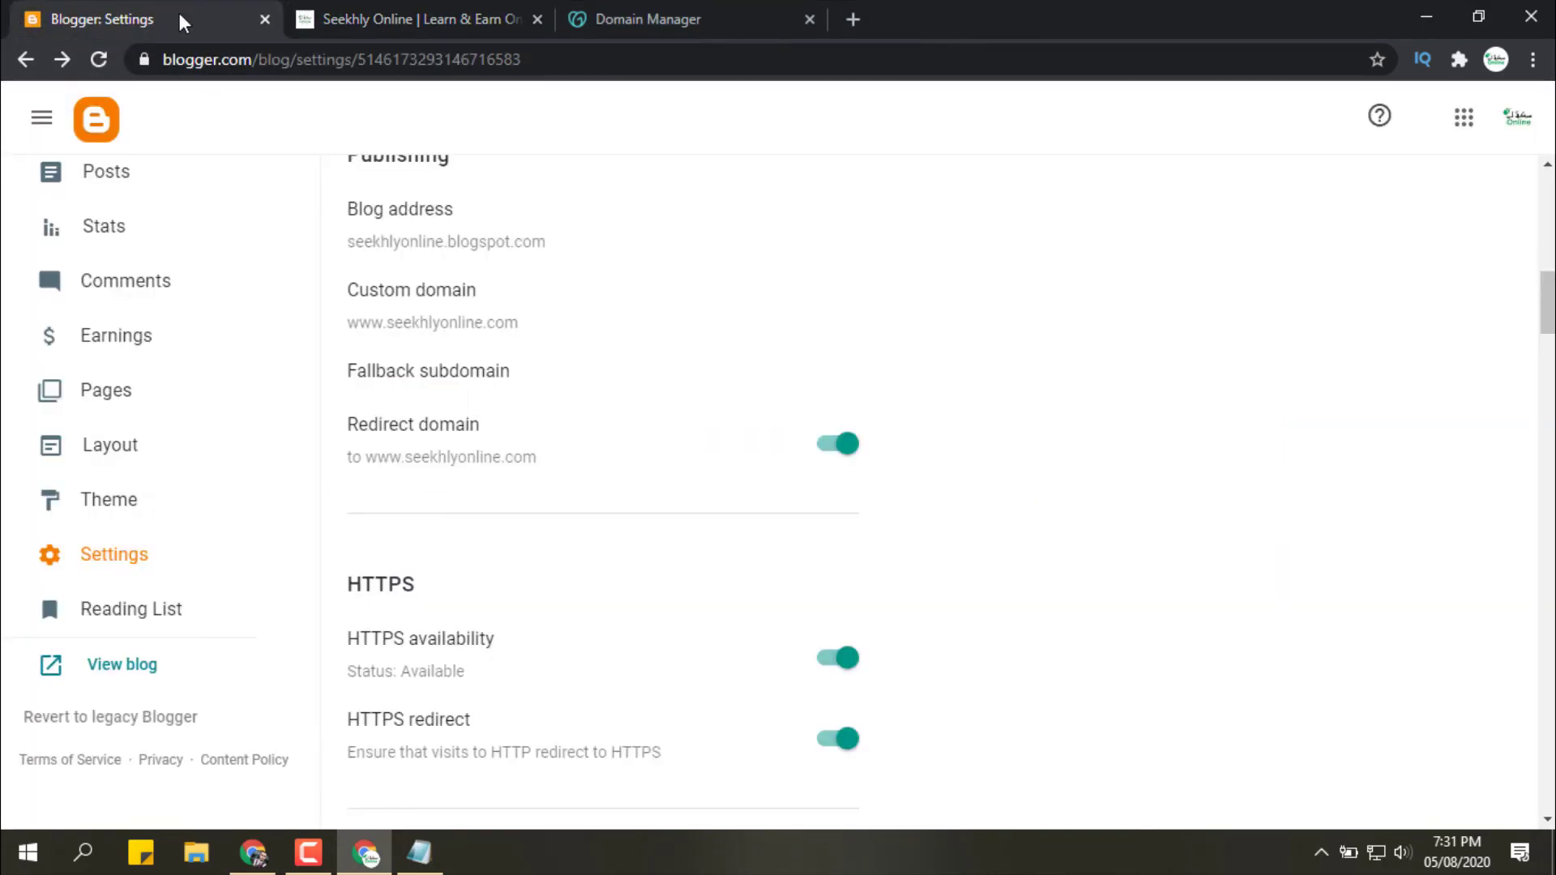
scroll(500, 570, "down", 1)
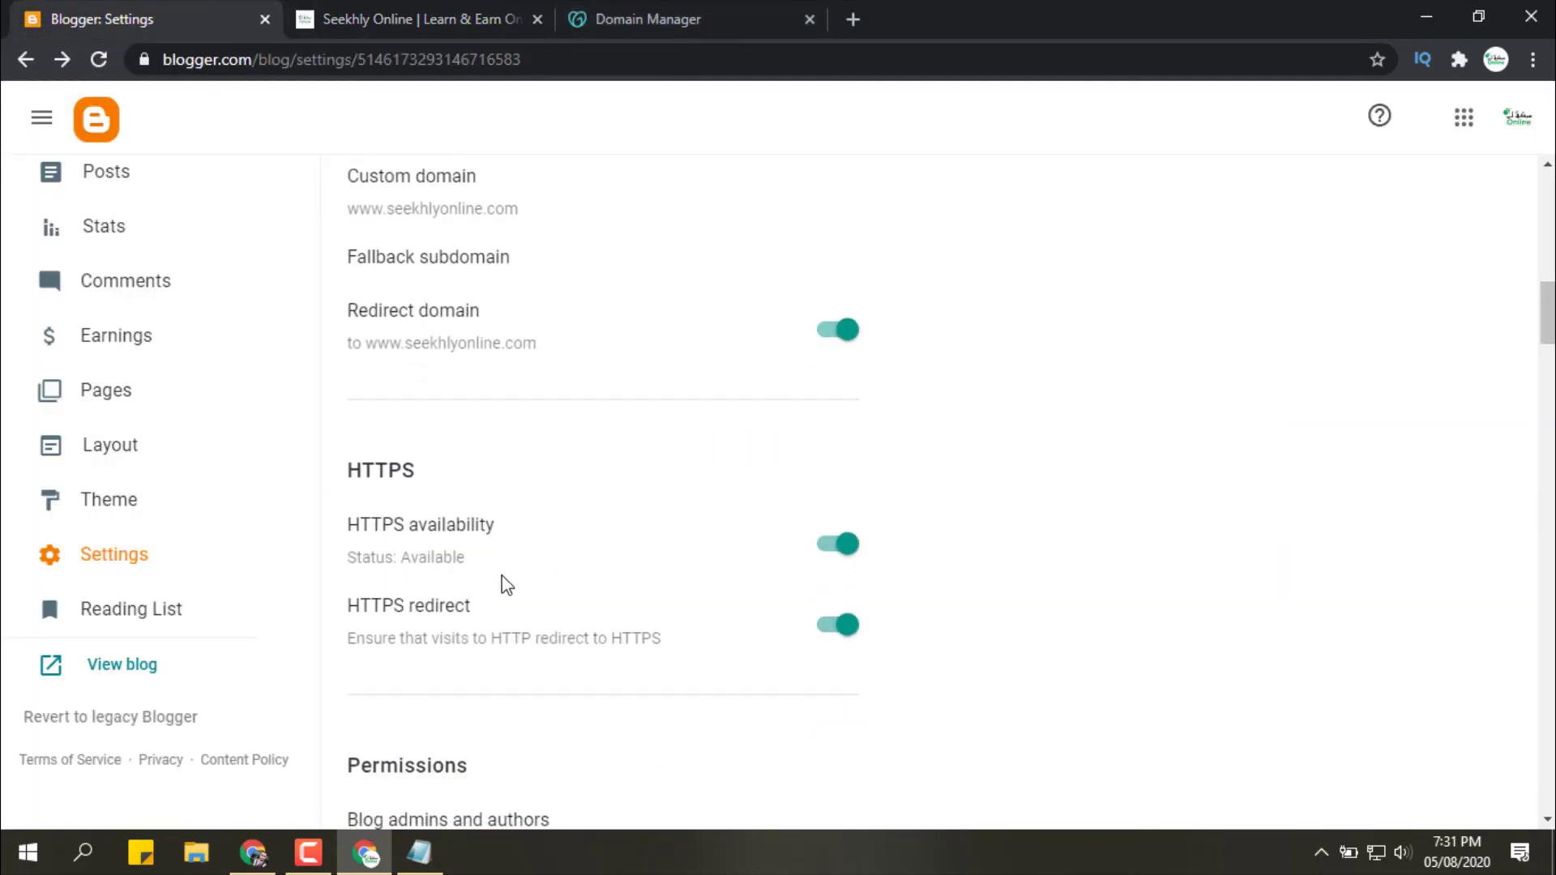
scroll(521, 682, "up", 2)
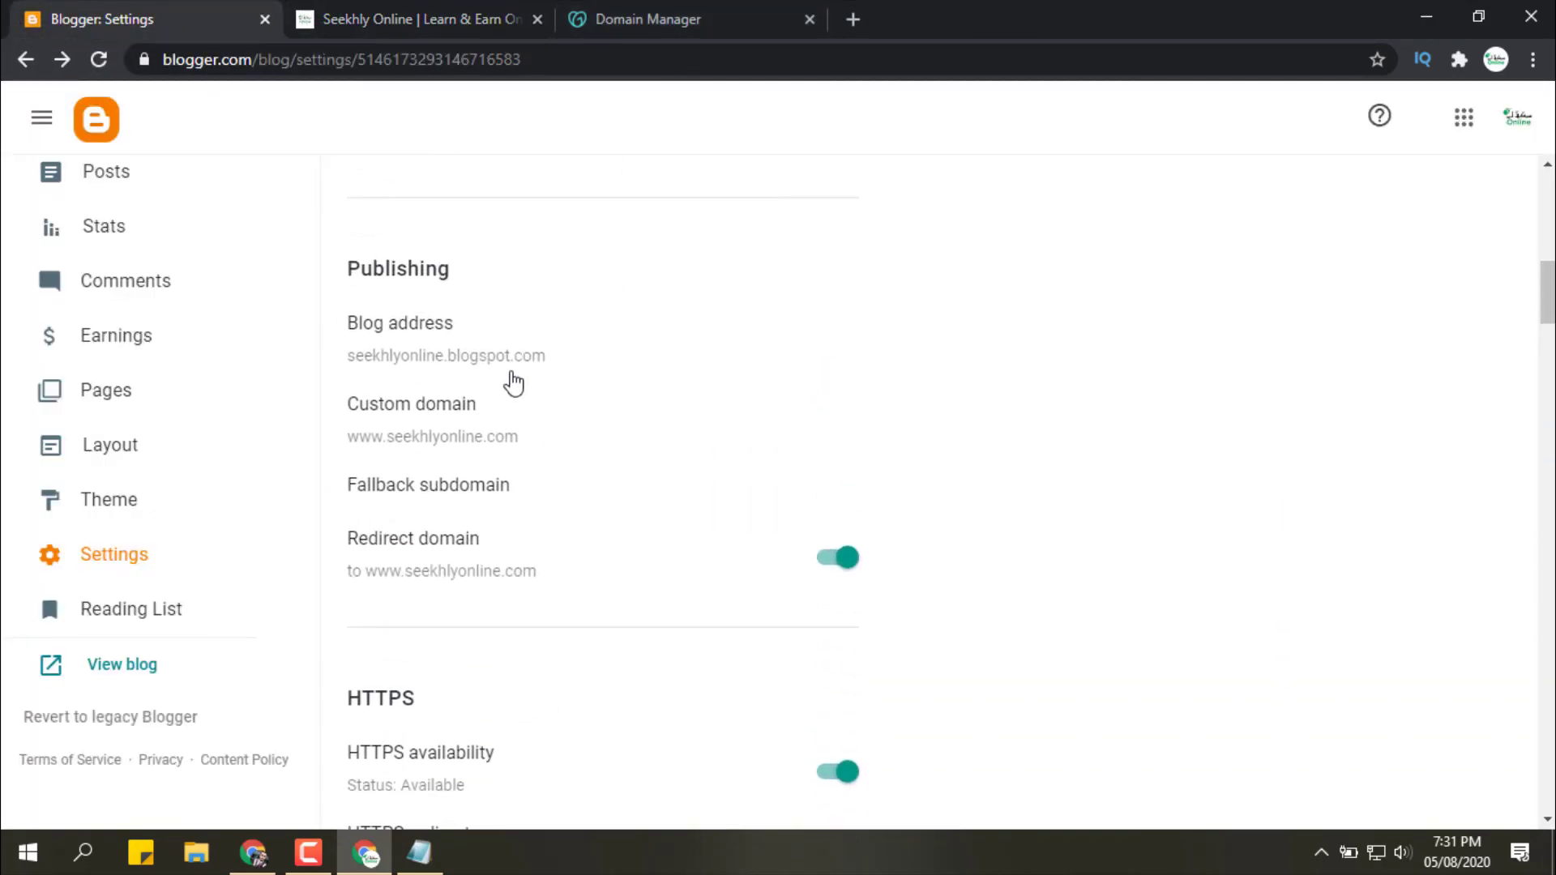
- Switch to the other browser window, close the Facebook notifications and browse the Seekhly Online group page
left_click(253, 853)
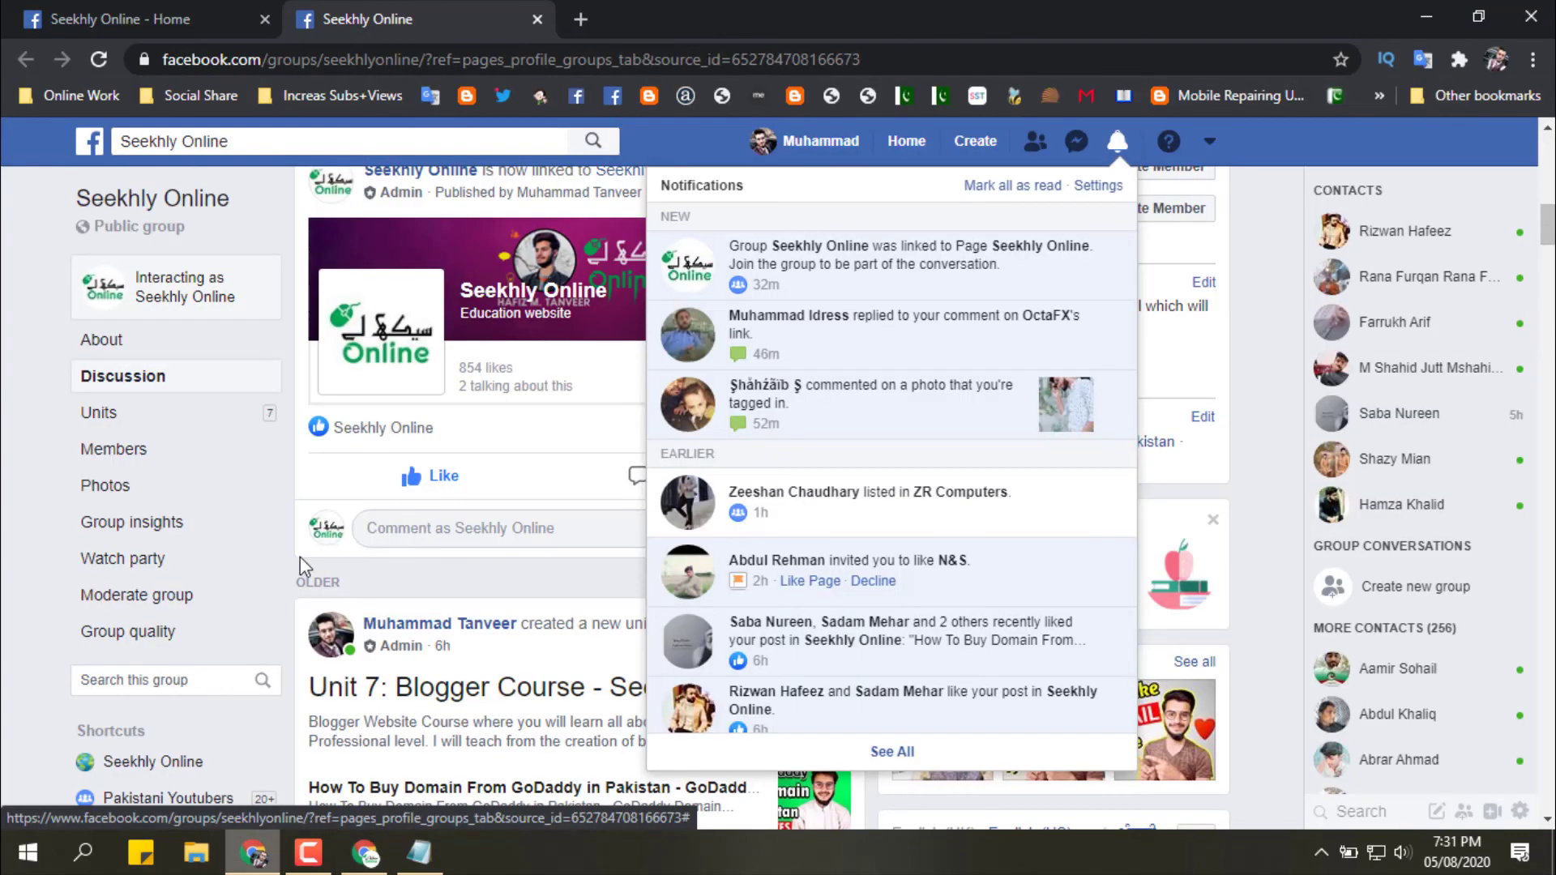
left_click(1117, 148)
scroll(496, 320, "up", 7)
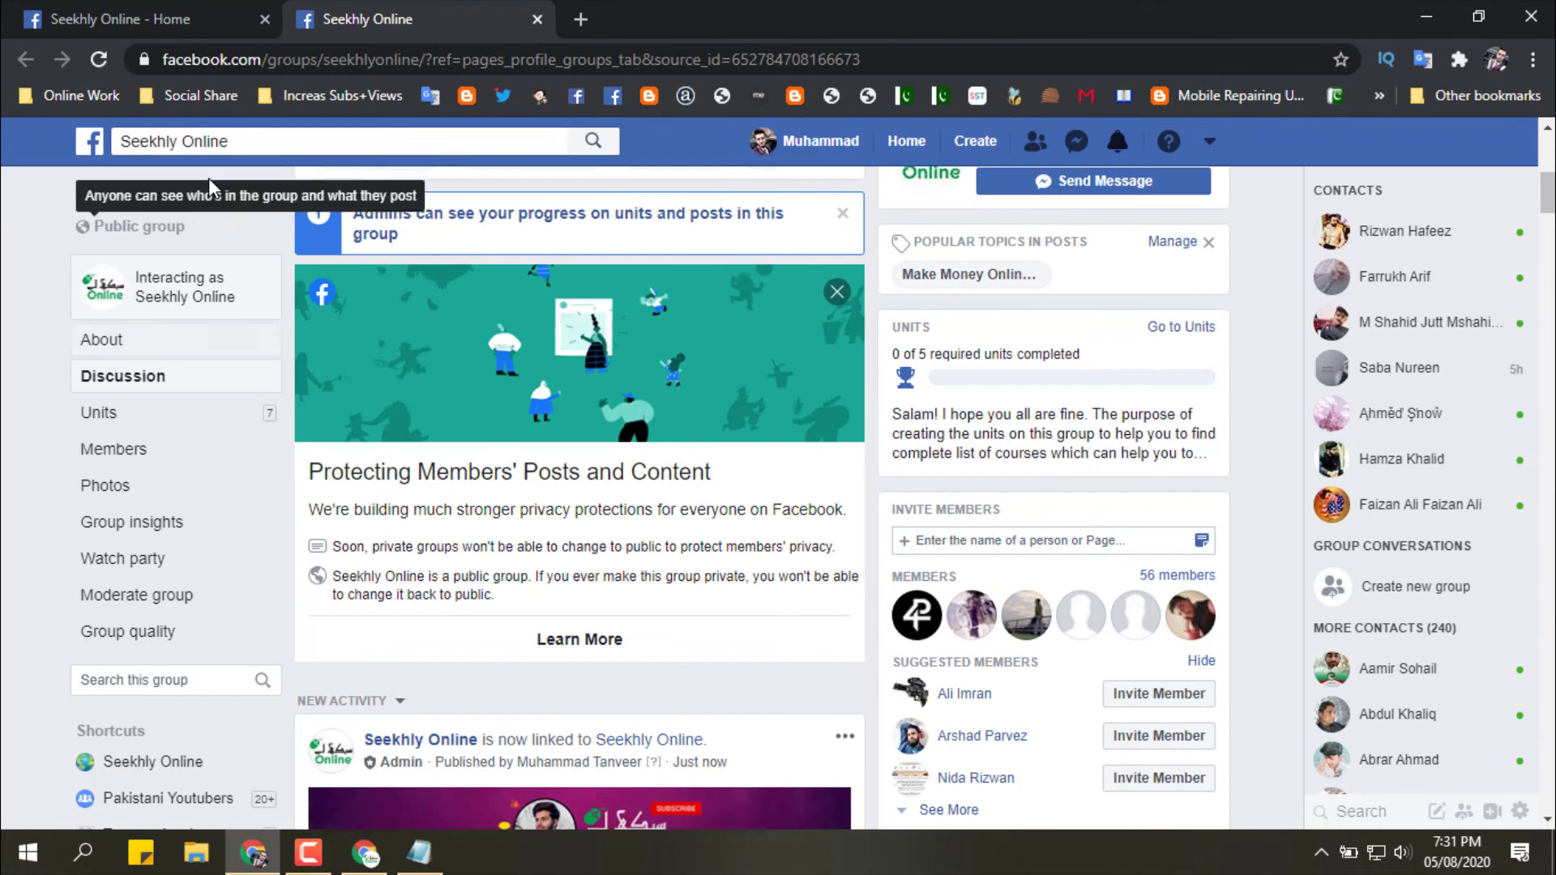
scroll(461, 512, "down", 2)
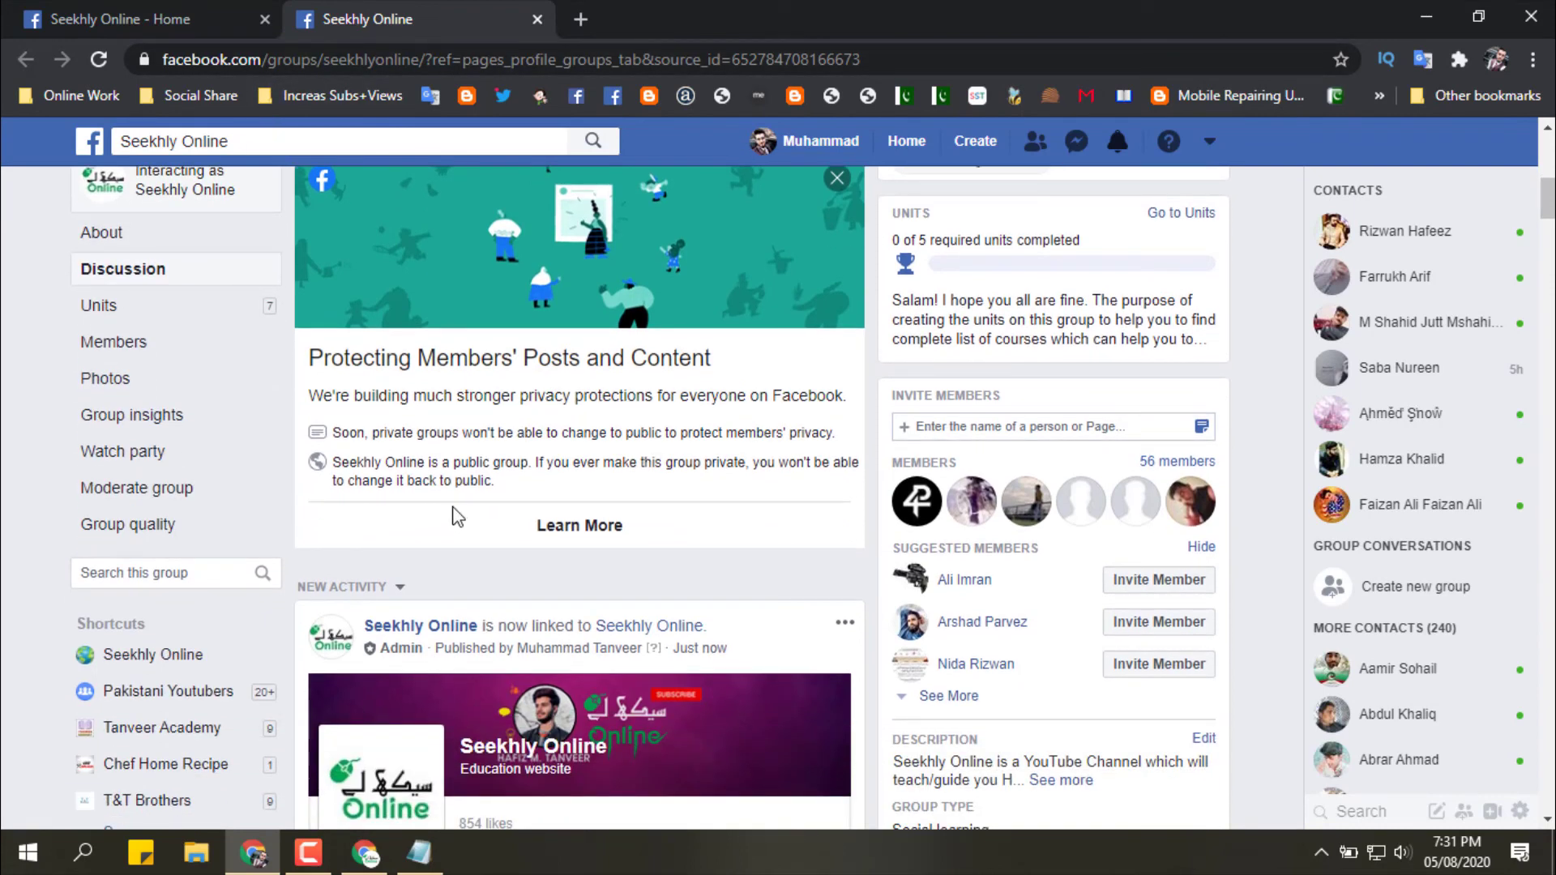
- Look through the group's latest activity, switch to the Seekhly Online Facebook page and view its header
scroll(456, 544, "down", 4)
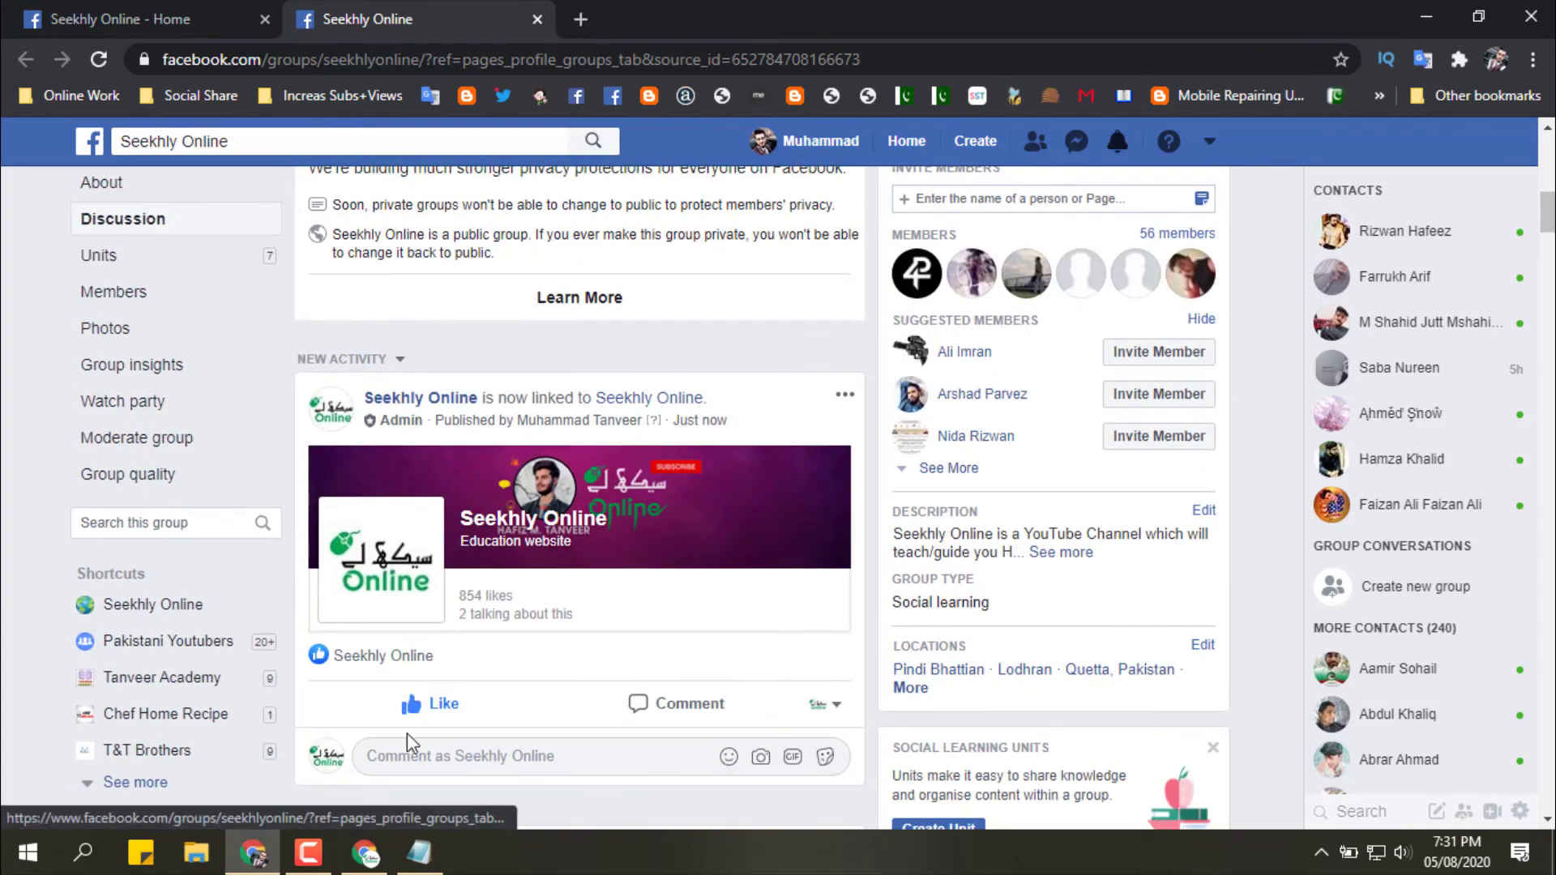
left_click(96, 10)
scroll(243, 502, "up", 10)
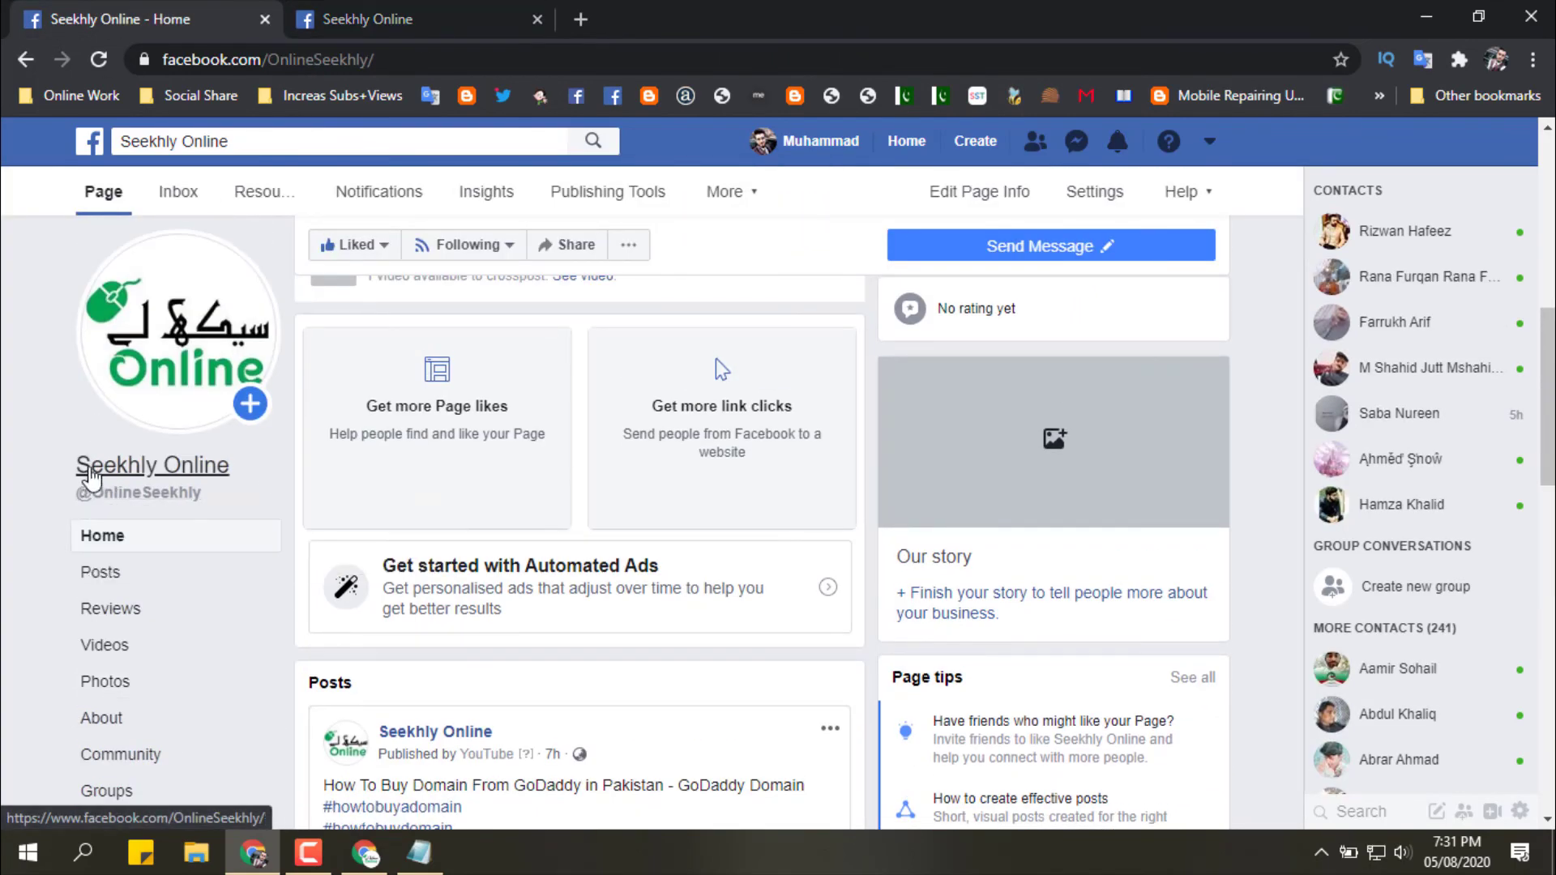
scroll(632, 535, "up", 3)
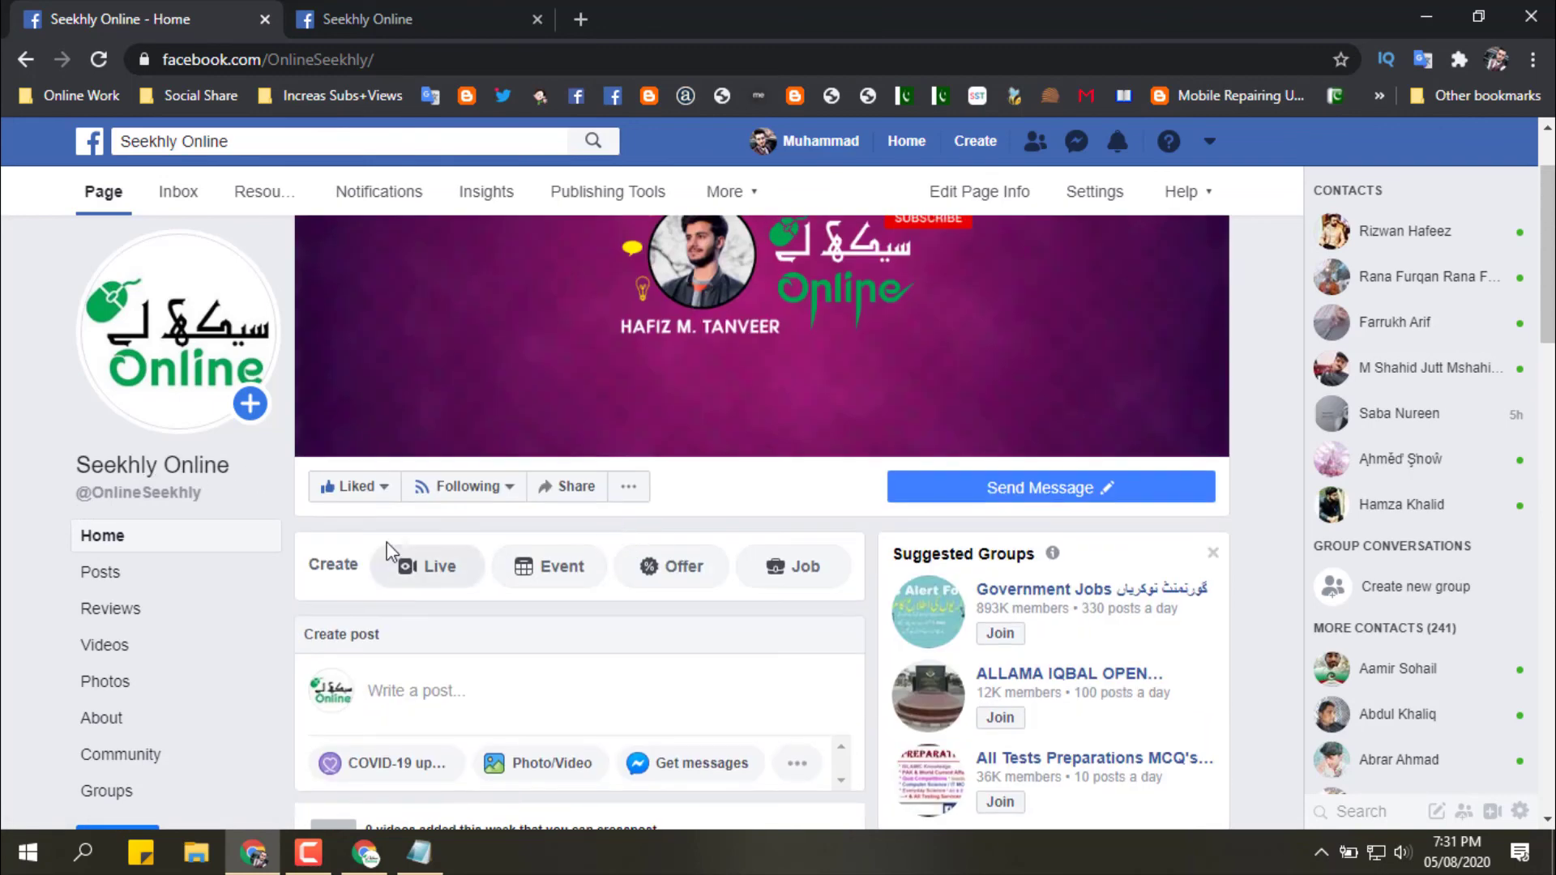
- Set the Seekhly Online page's follow notifications to On (Posts) and return to the group page
left_click(462, 486)
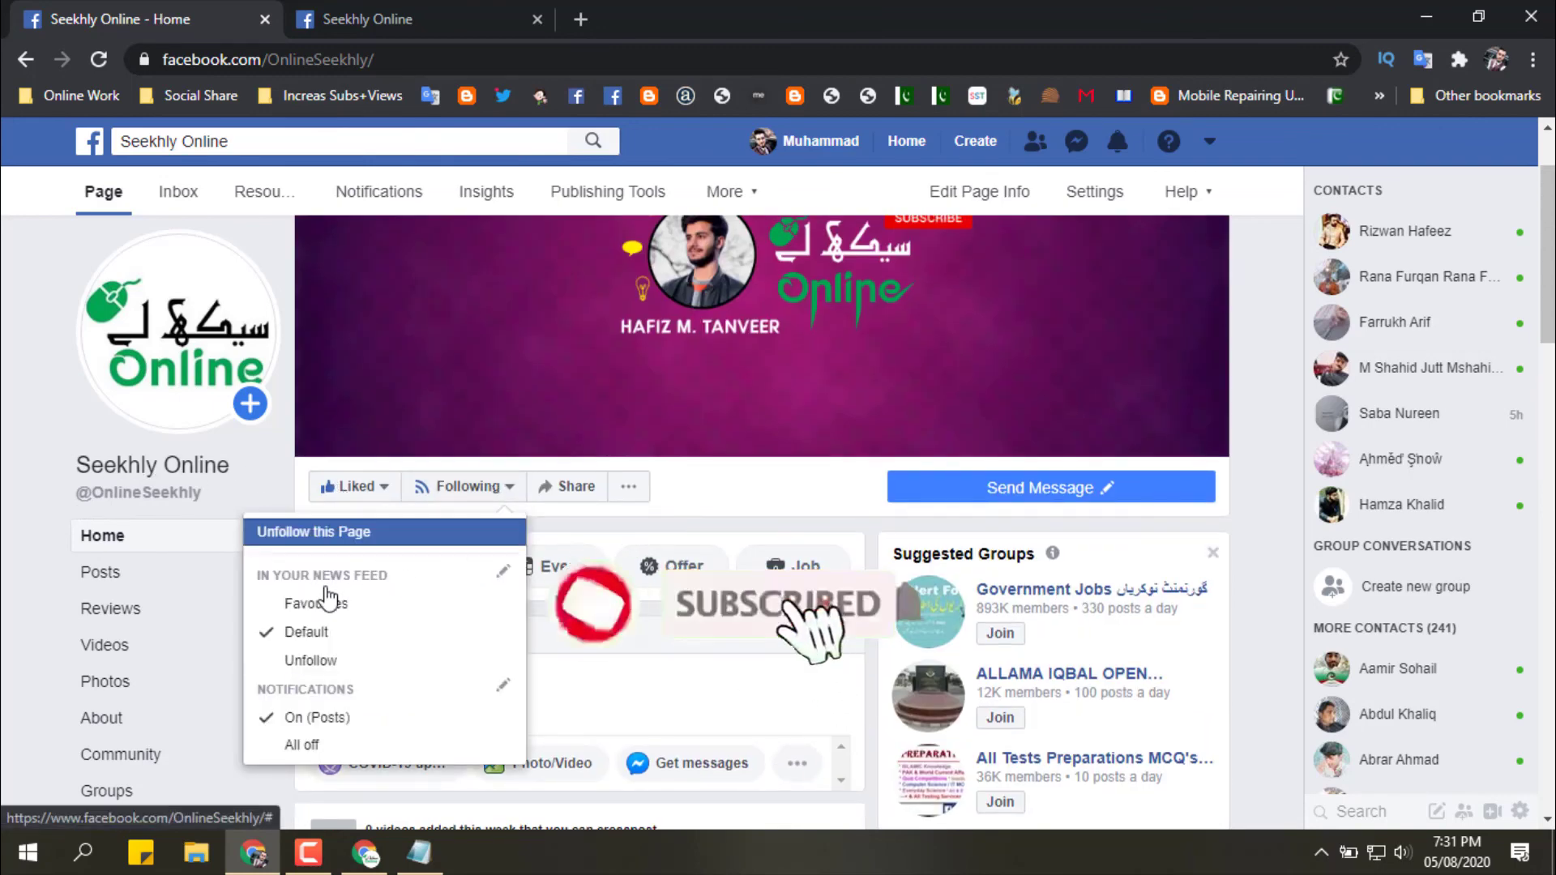
left_click(324, 716)
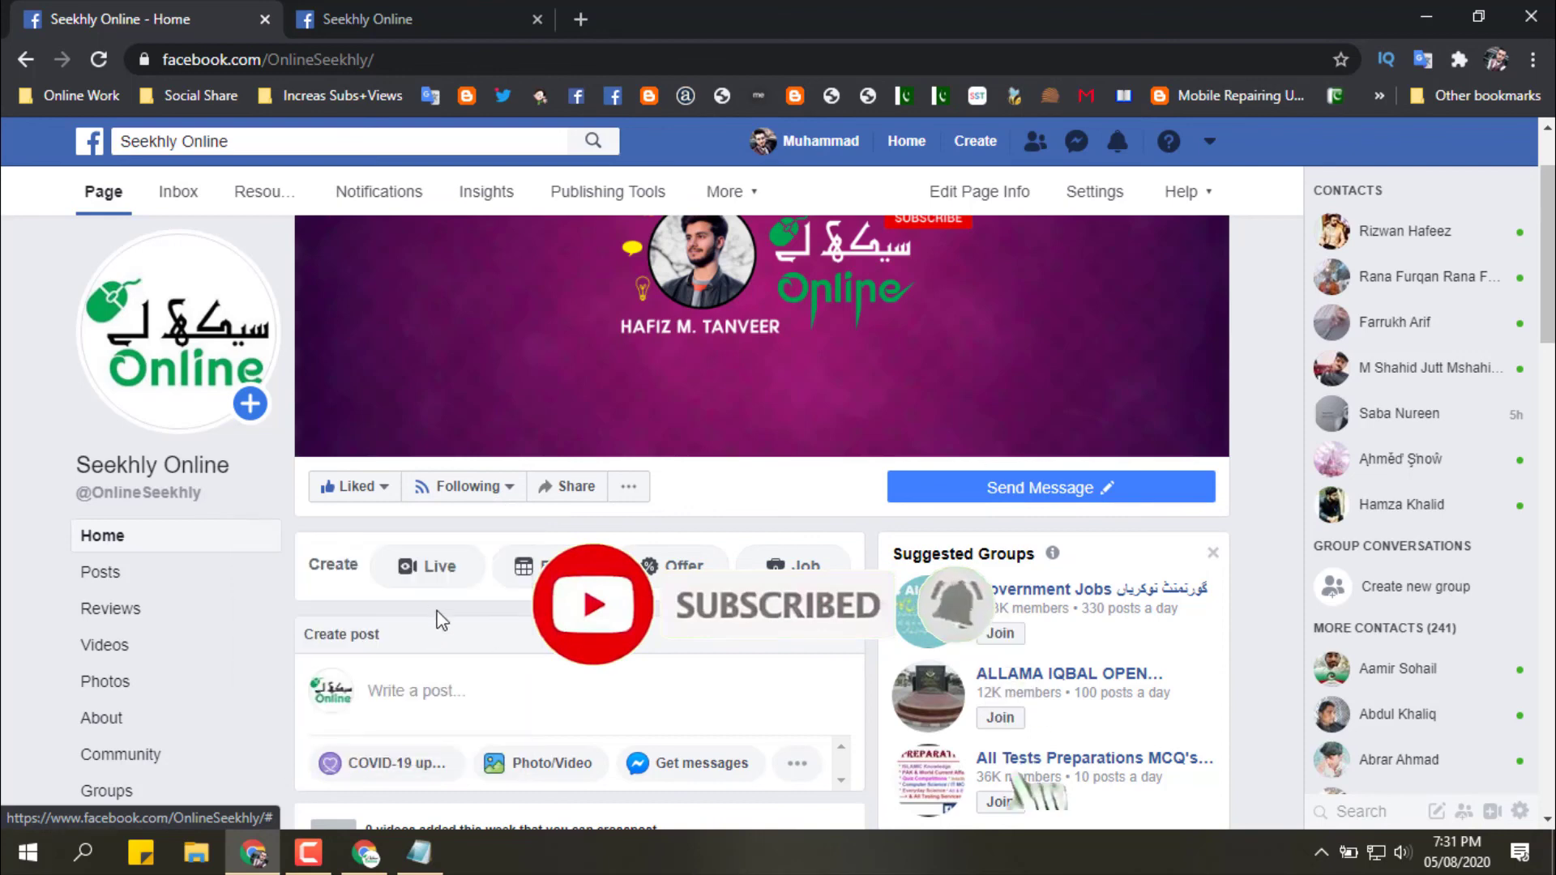
left_click(493, 494)
left_click(340, 714)
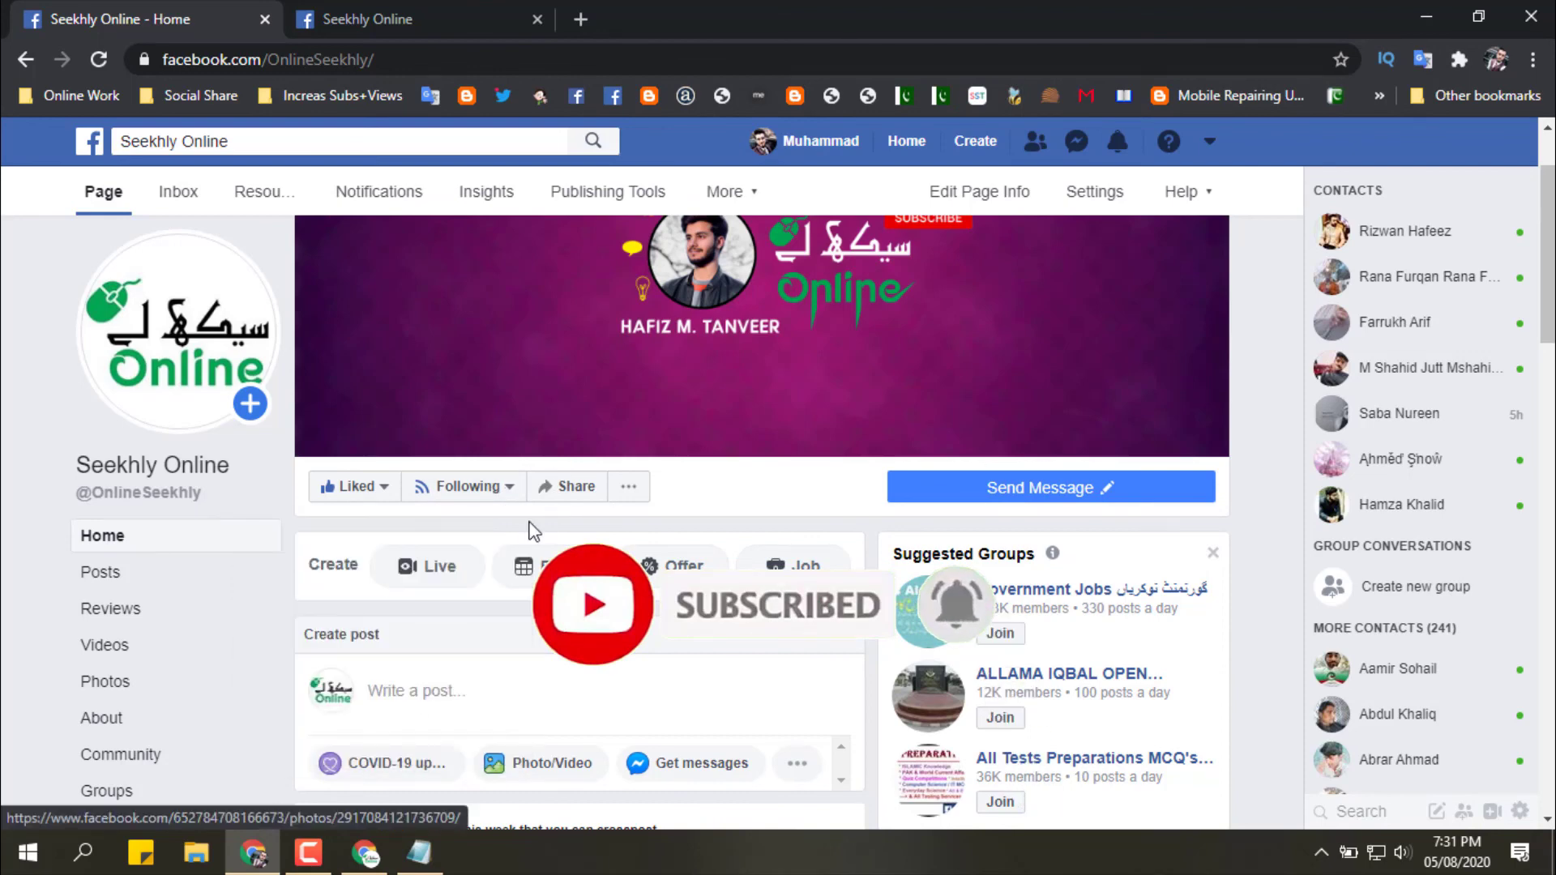
left_click(438, 3)
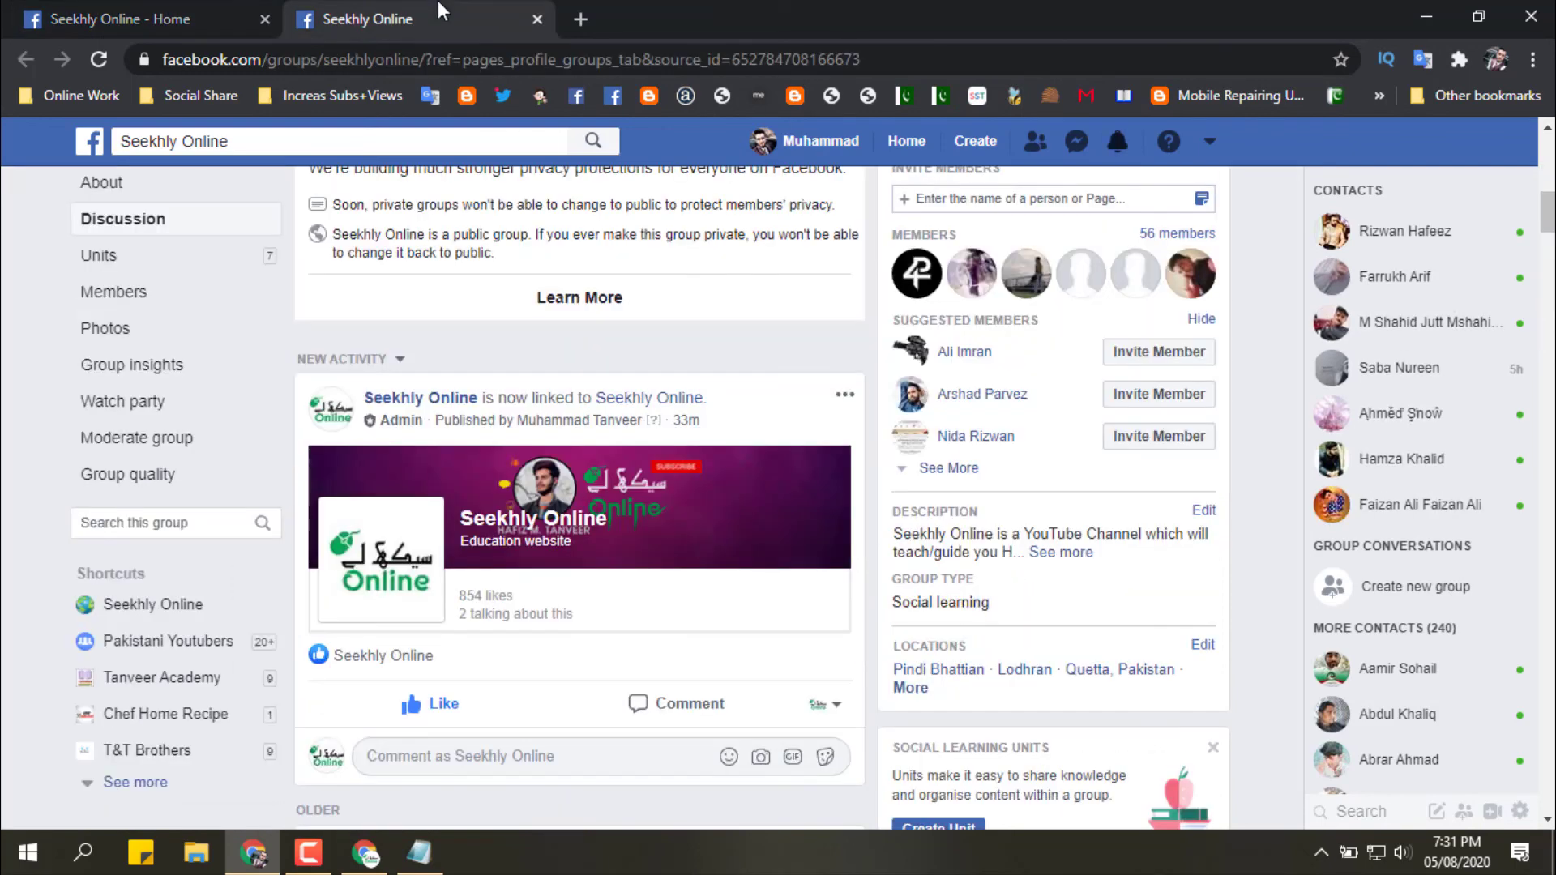